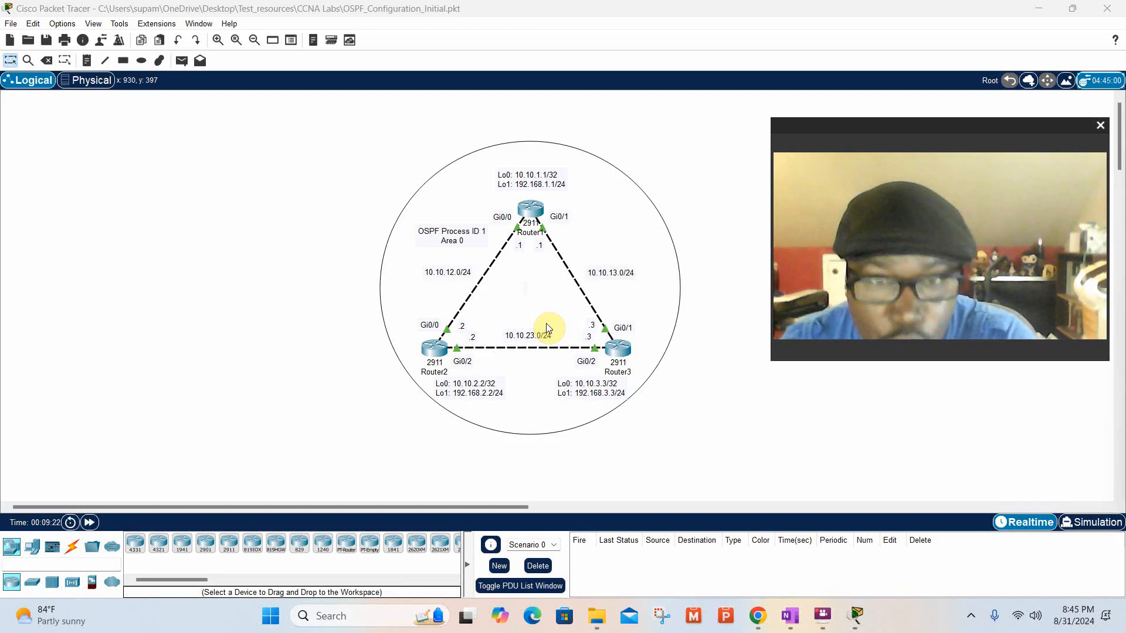
Open Router1's command line interface and start a console session at the R1 prompt.
click(530, 212)
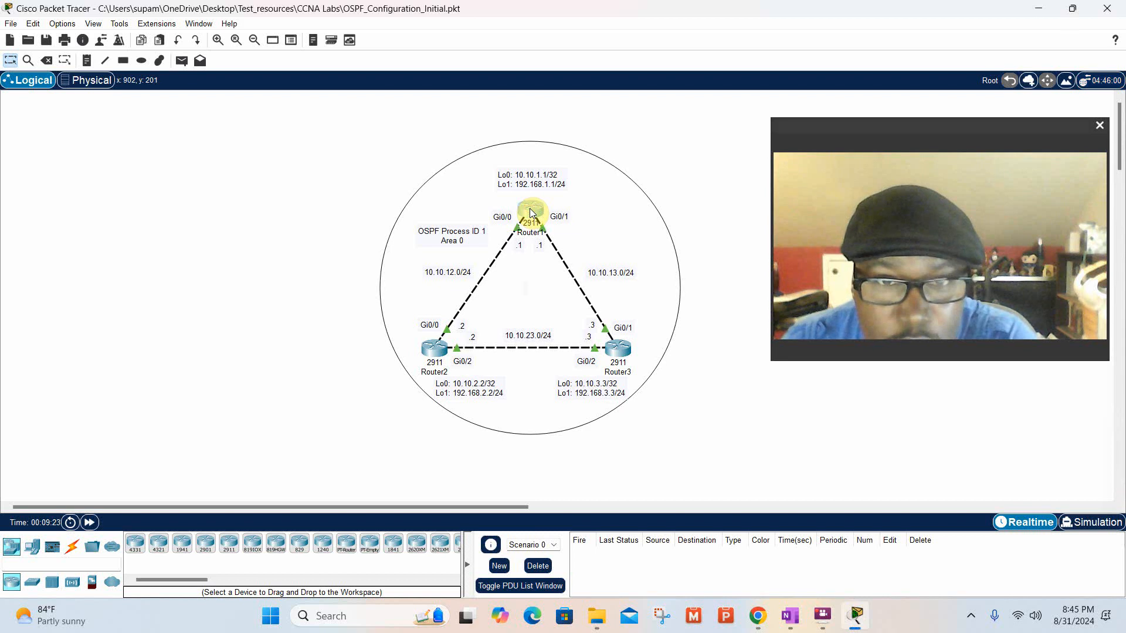
click(531, 212)
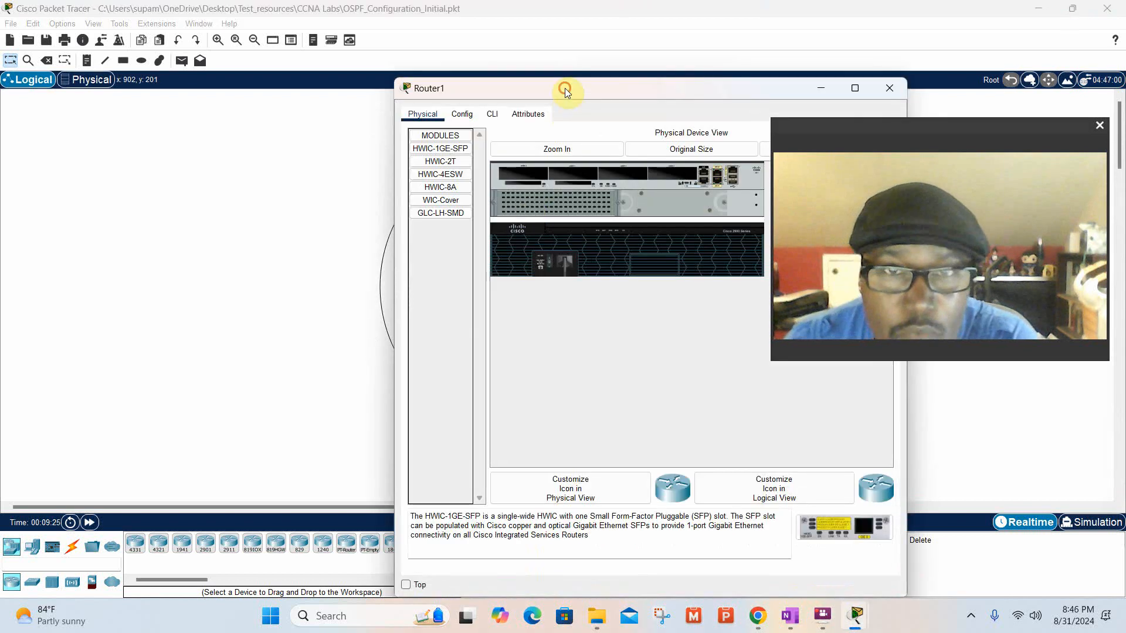
drag(564, 88, 341, 34)
click(268, 58)
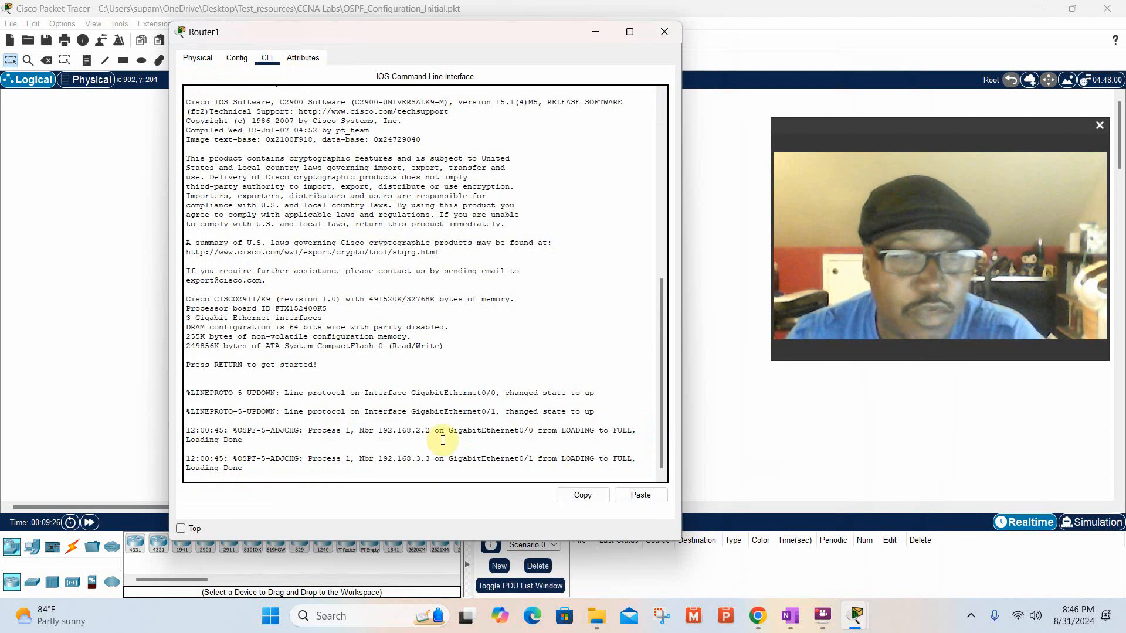
click(652, 467)
key(Return)
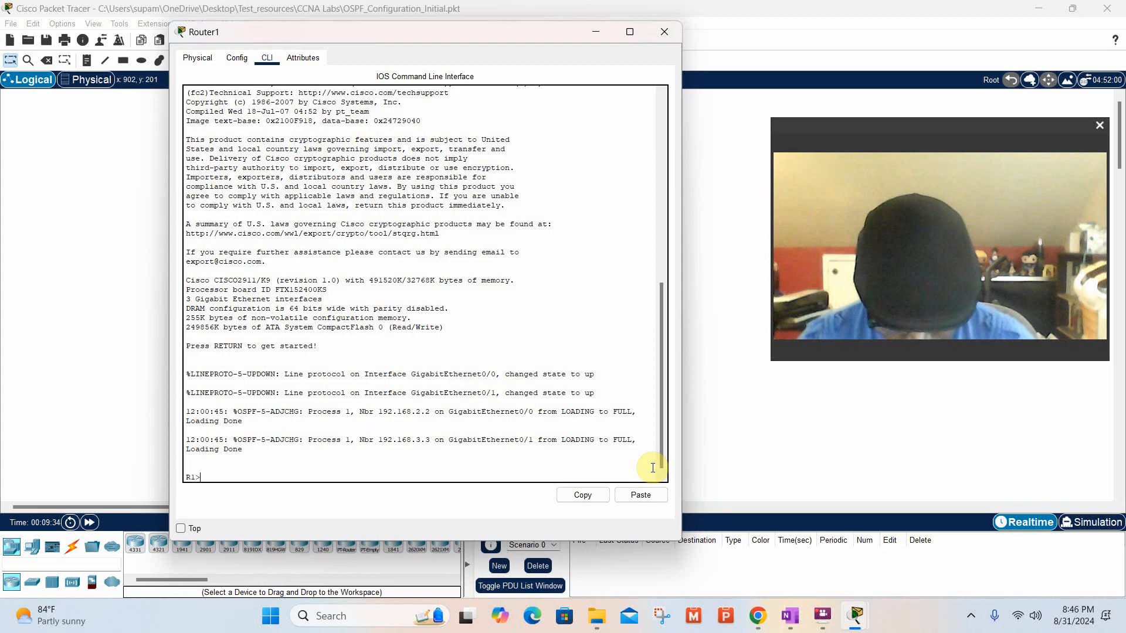
Enter privileged EXEC mode on R1 with en, and go into global configuration mode with config t.
text(en)
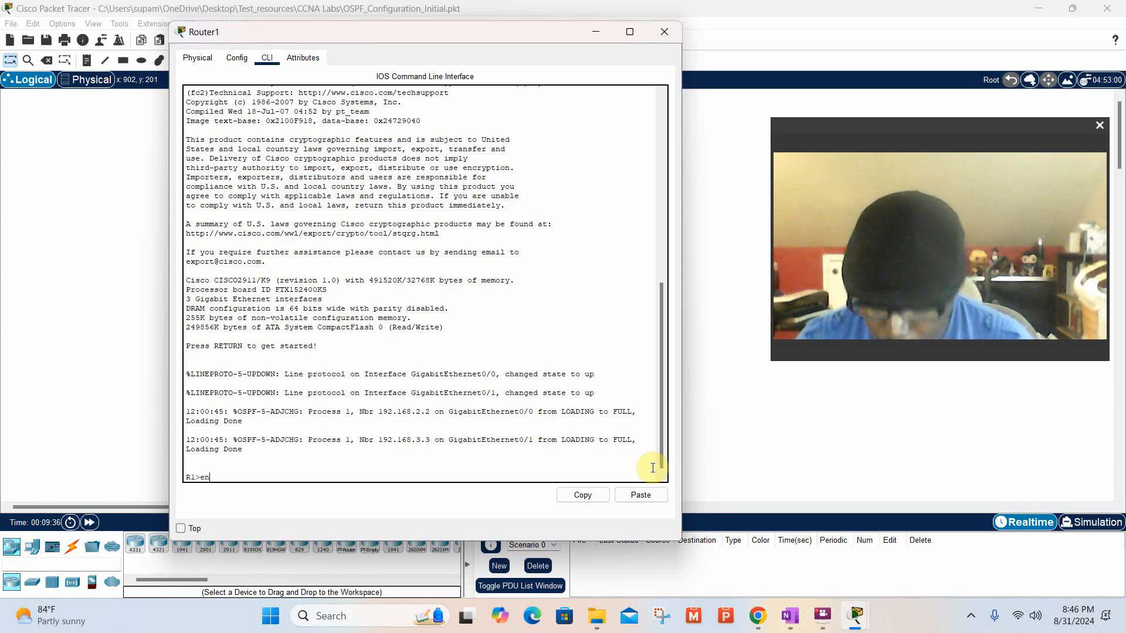
key(Return)
text(co)
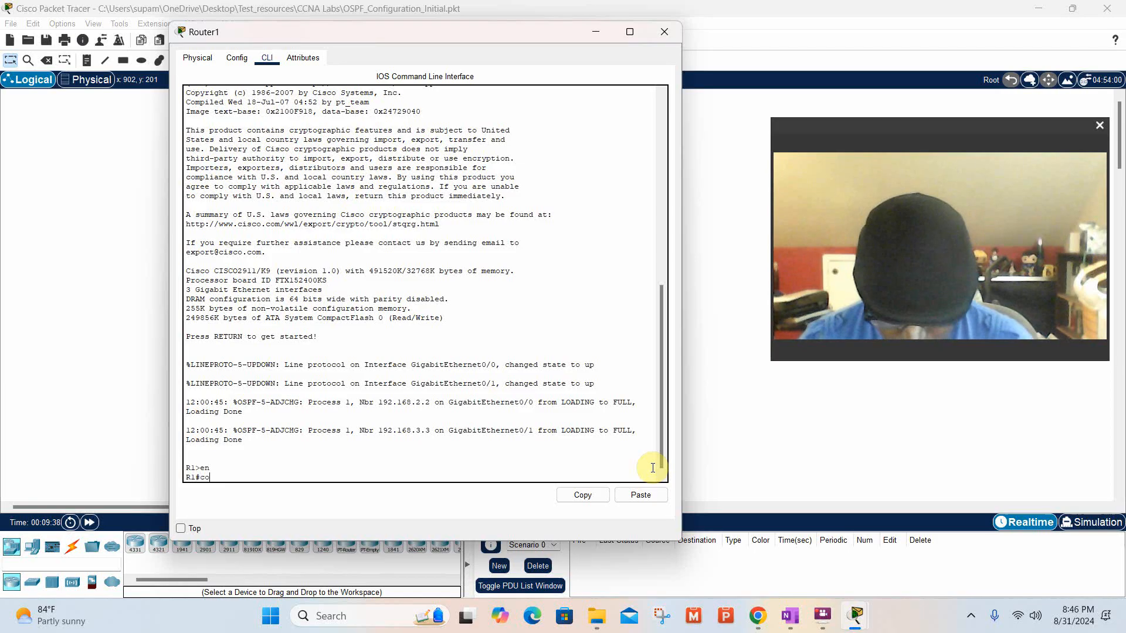
text(nfig t)
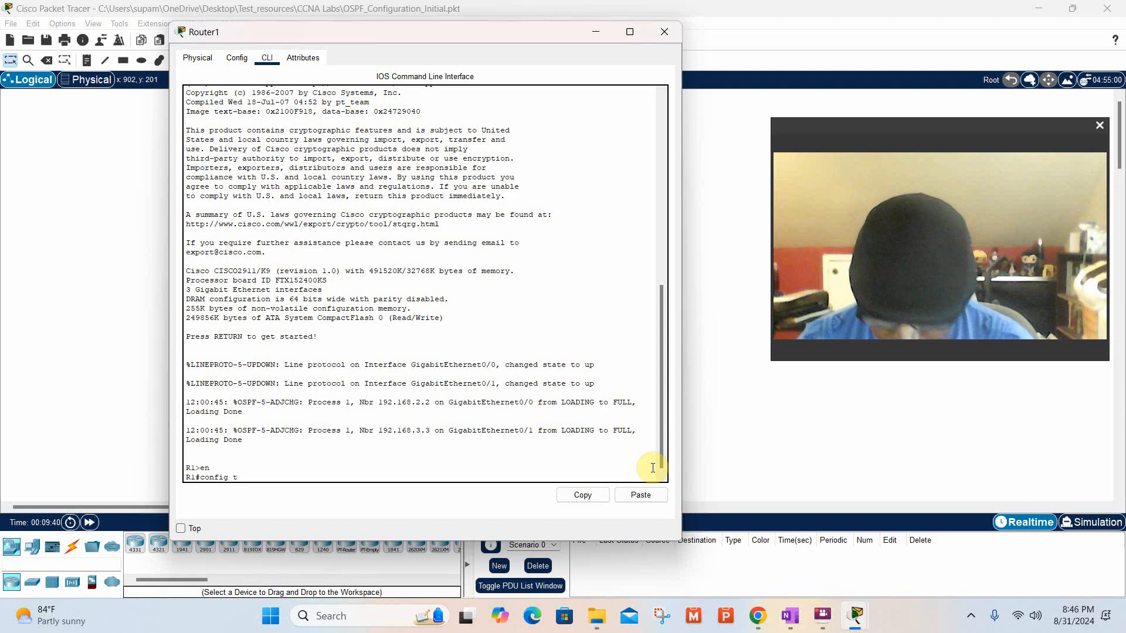
key(Return)
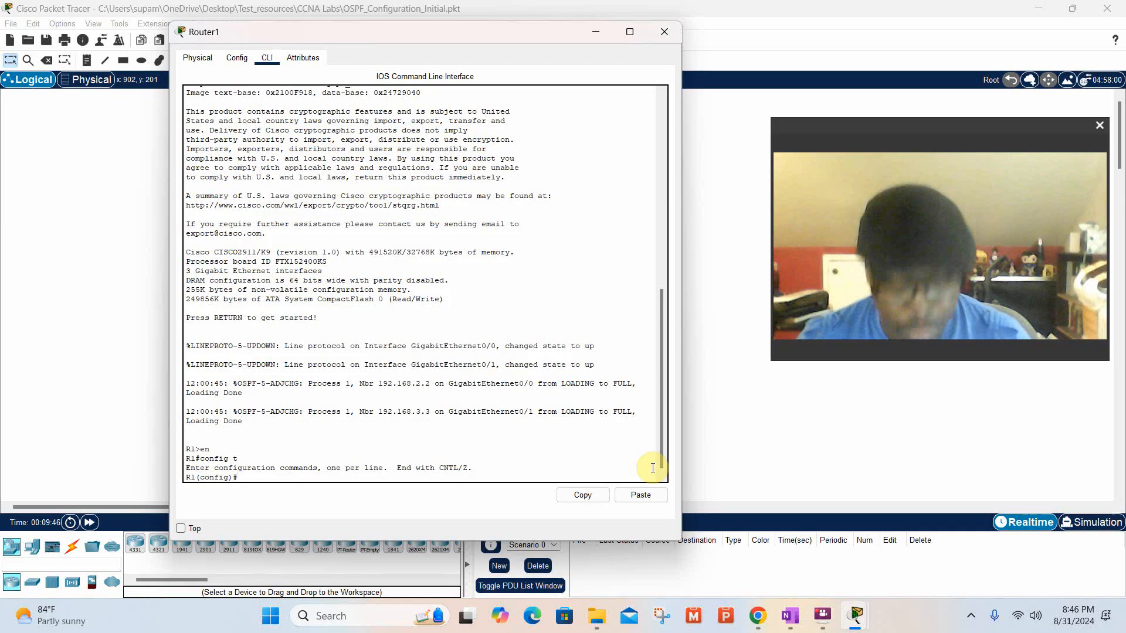
Enter OSPF configuration for process 1 on R1 with the command router ospf 1.
text(rou)
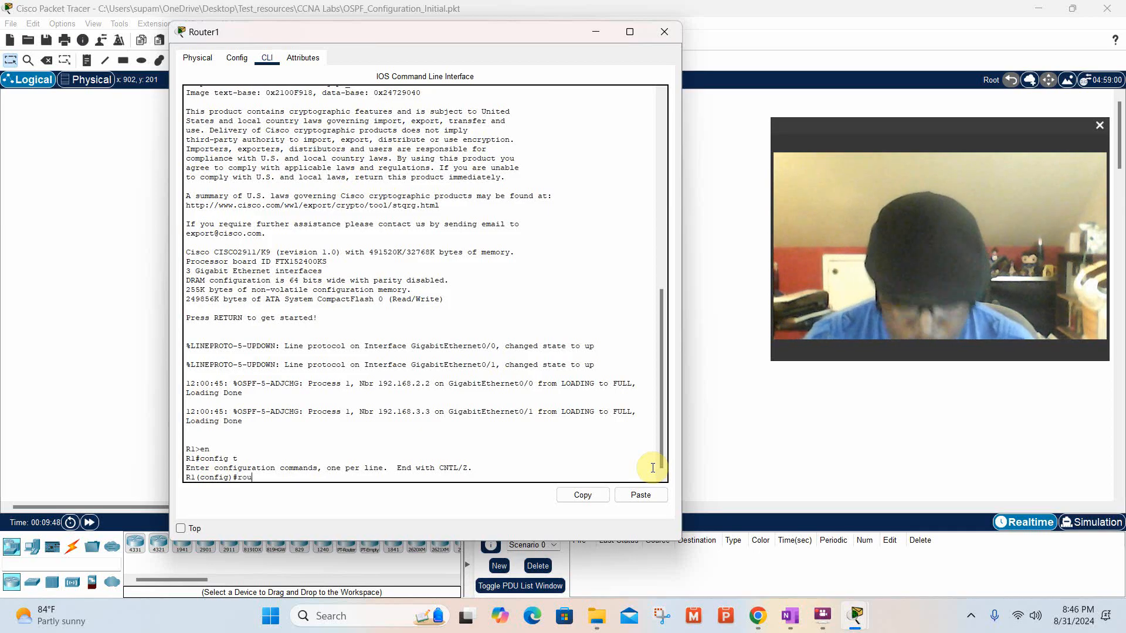
text(ter)
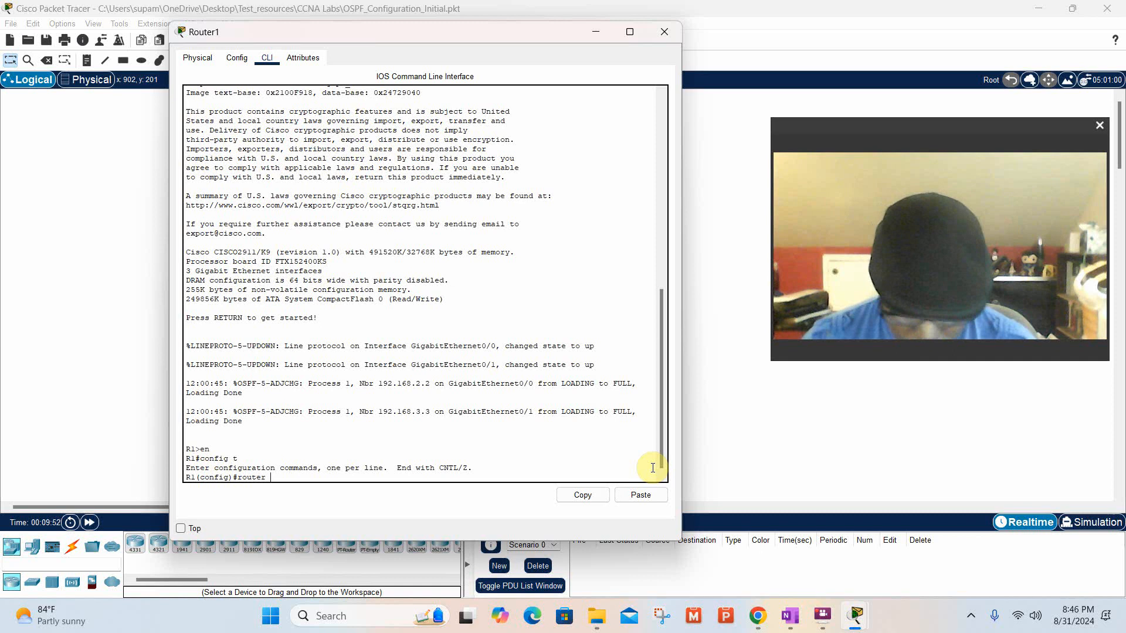
text( ospf 1)
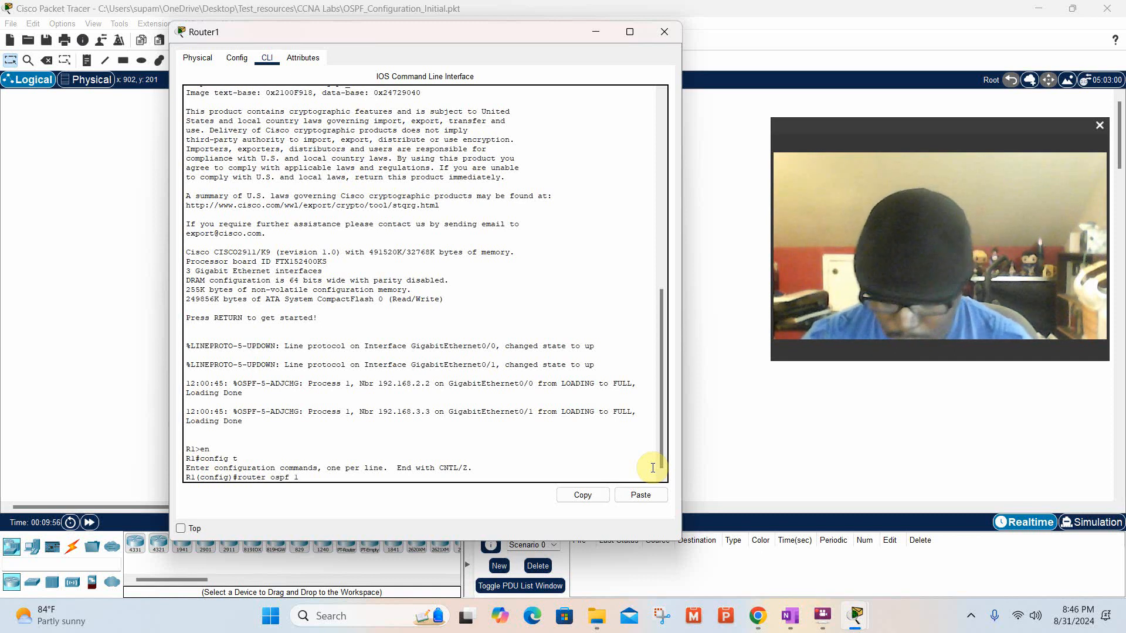
key(Return)
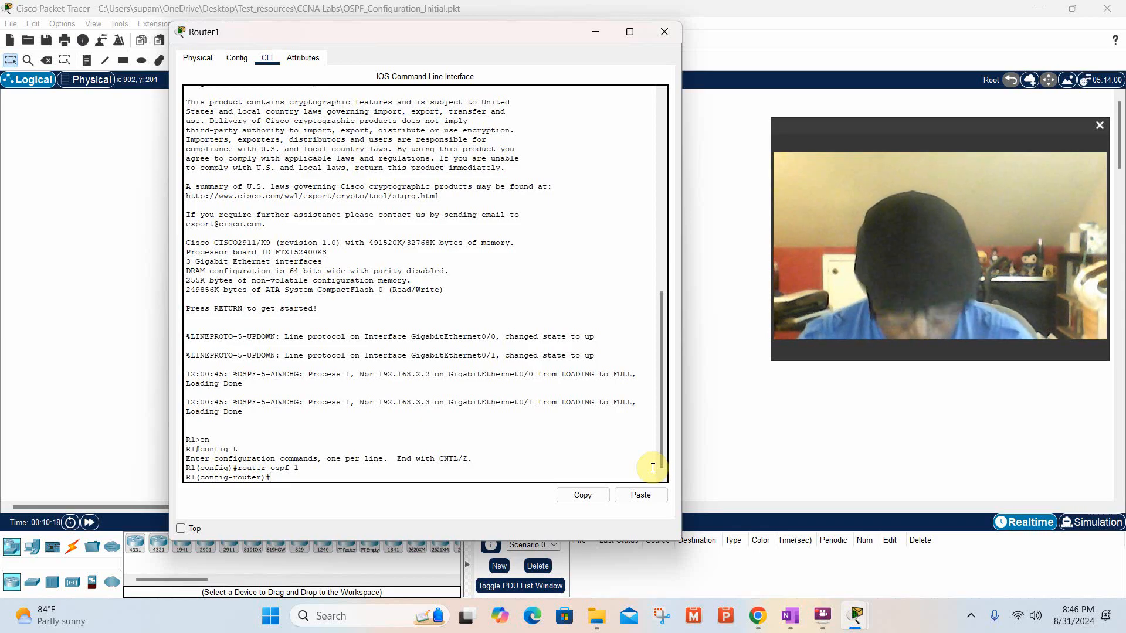
text(0)
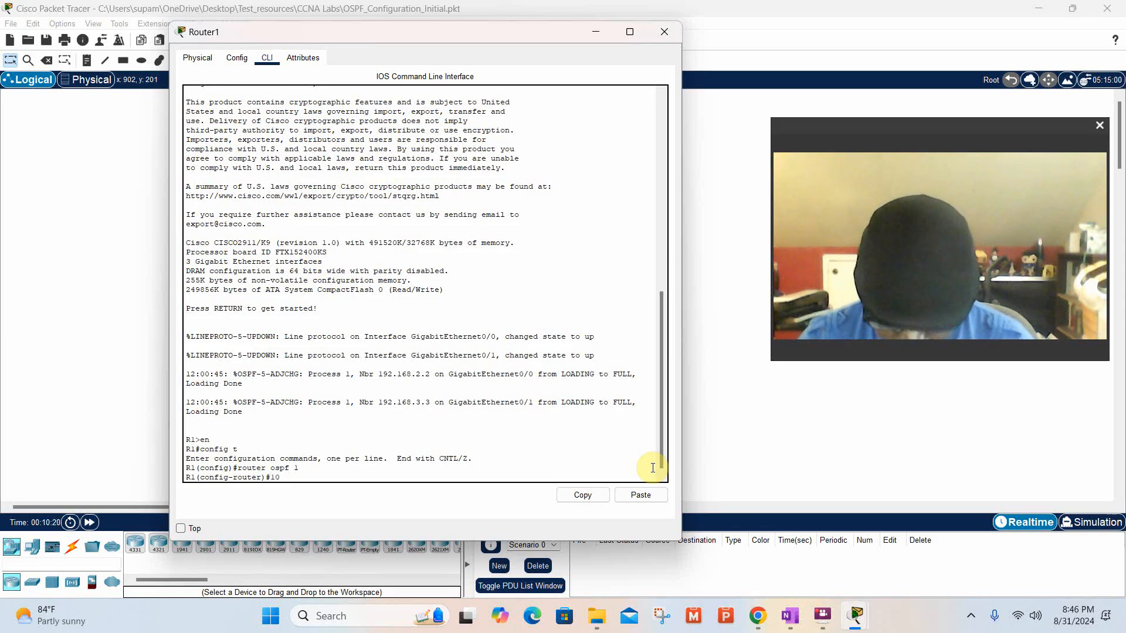
text(.10)
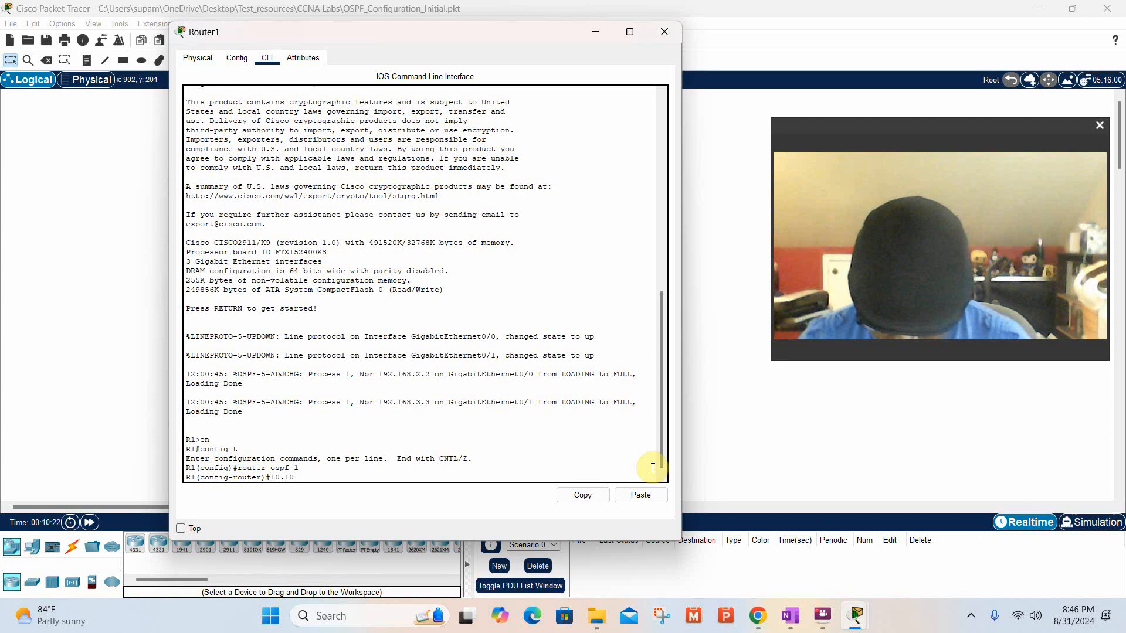
text(.12.1)
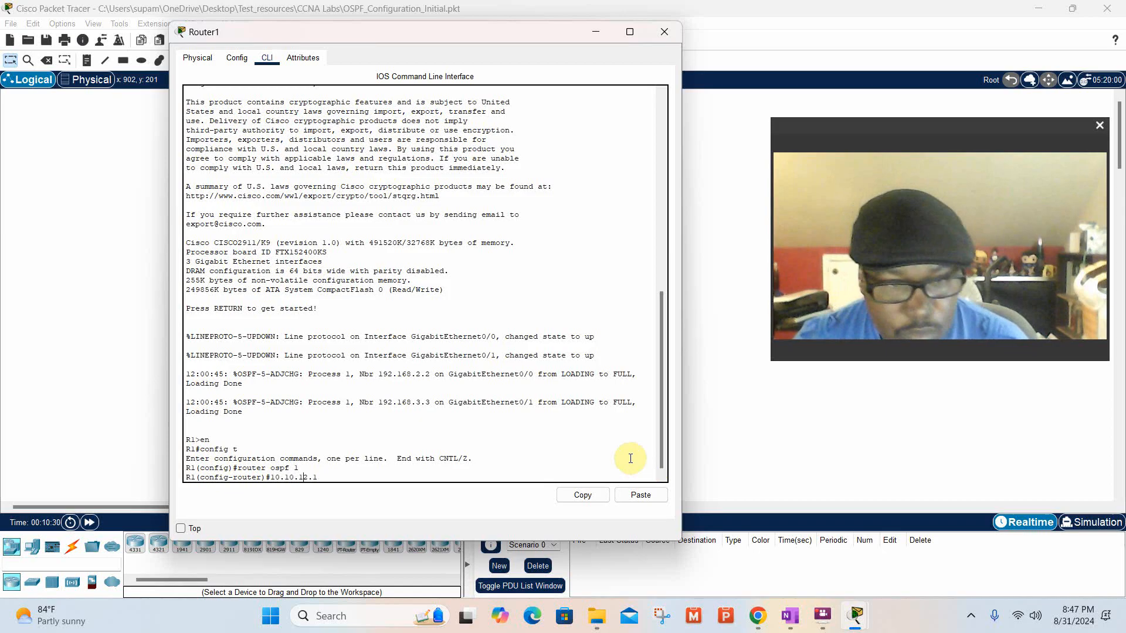
key(BackSpace)
key(BackSpace)
key(BackSpace)
key(BackSpace)
key(BackSpace)
key(BackSpace)
key(BackSpace)
key(BackSpace)
key(BackSpace)
key(BackSpace)
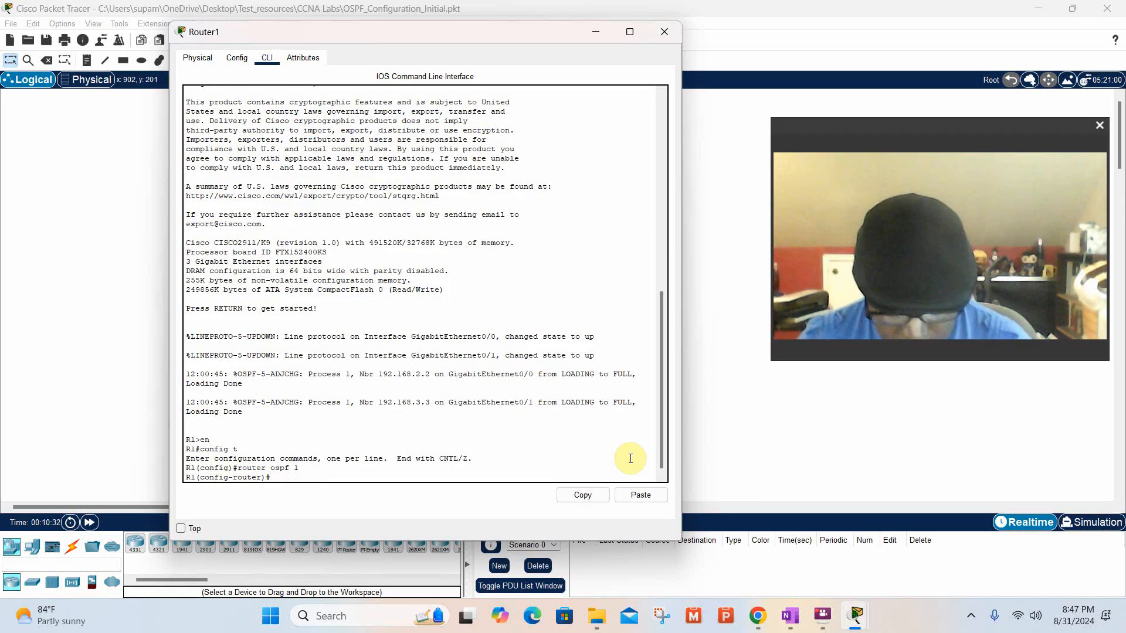
Set R1's OSPF router ID with the command router-id 10.10.12.1.
text(router)
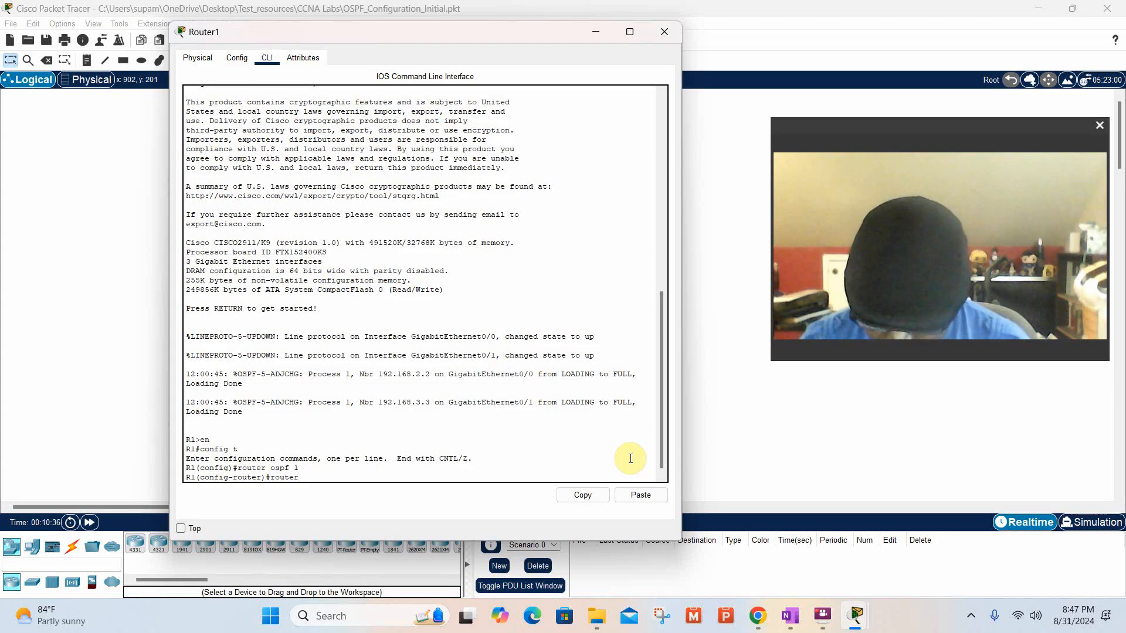
text(-i)
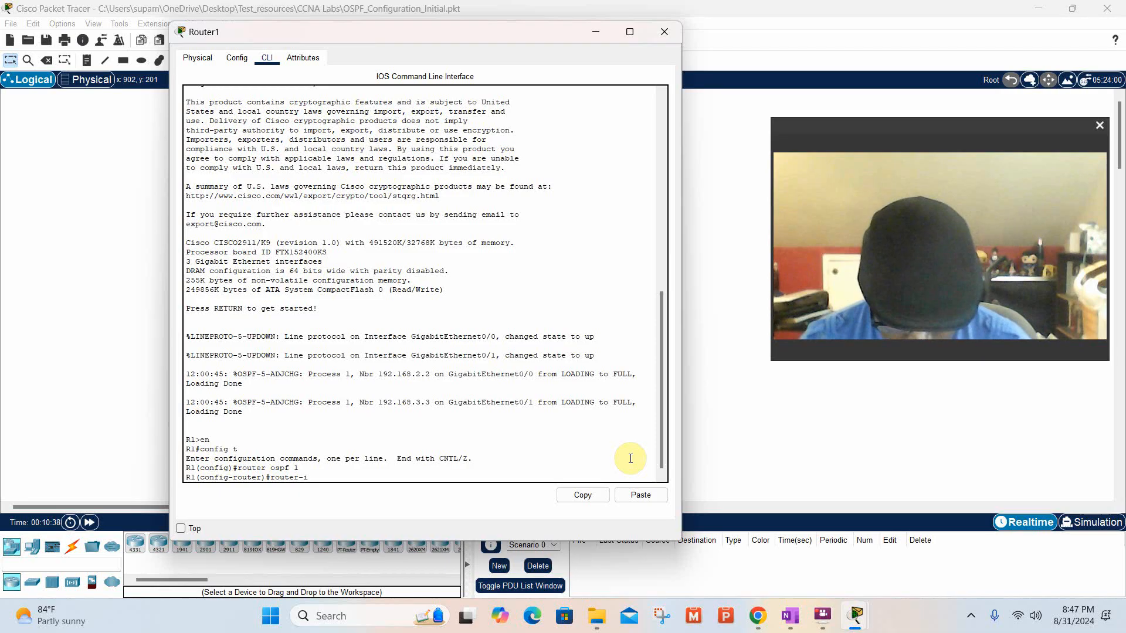
text(d )
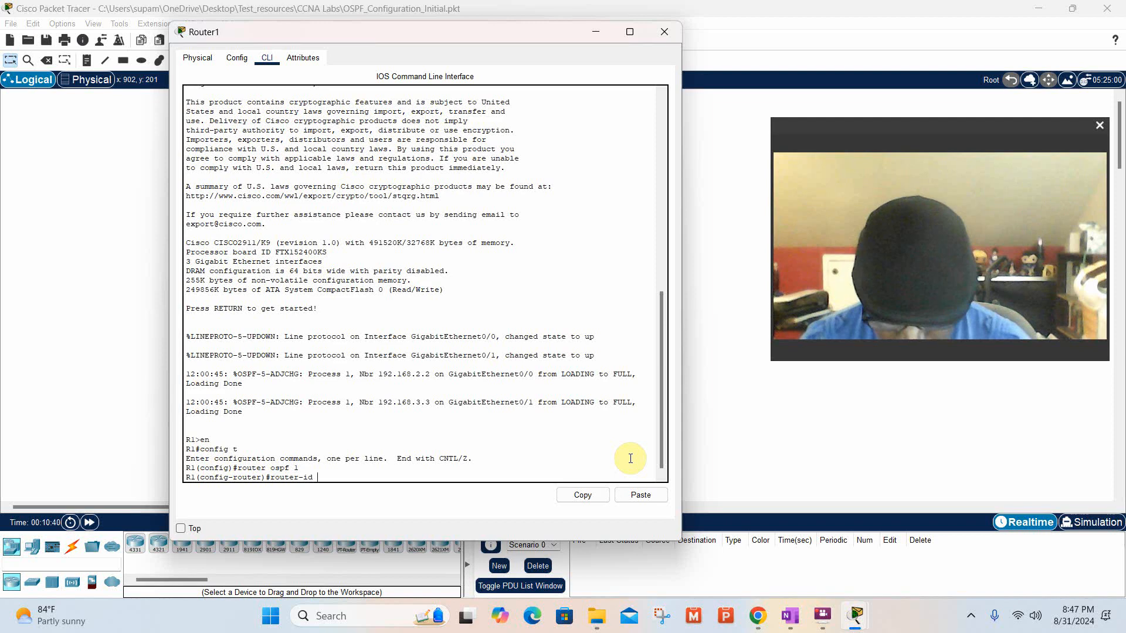
text(10.1)
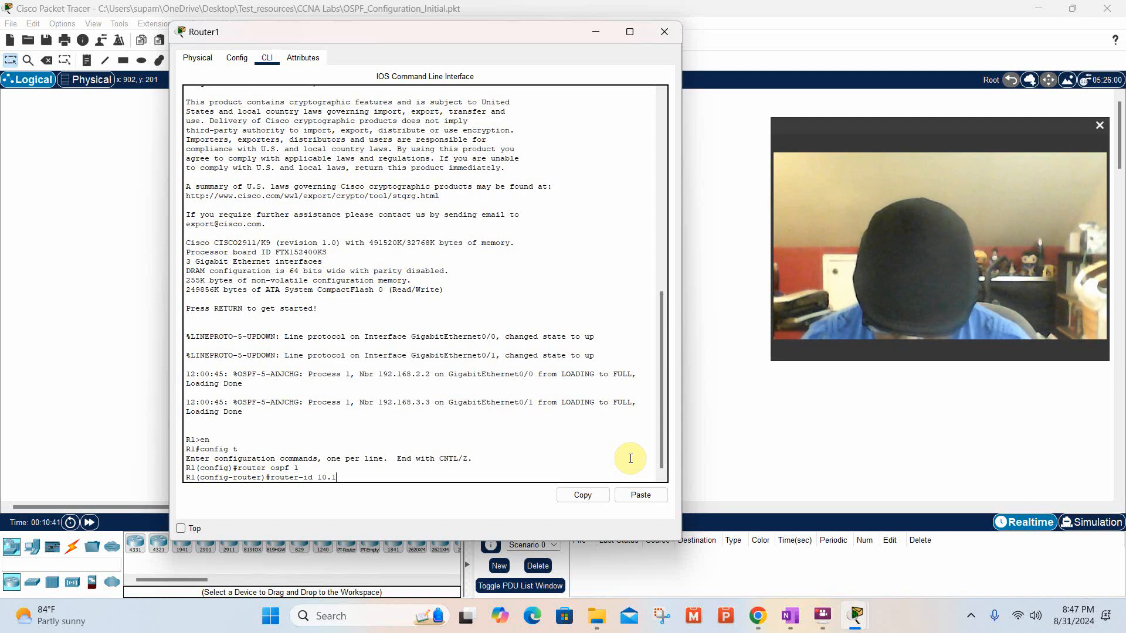
text(0.12.)
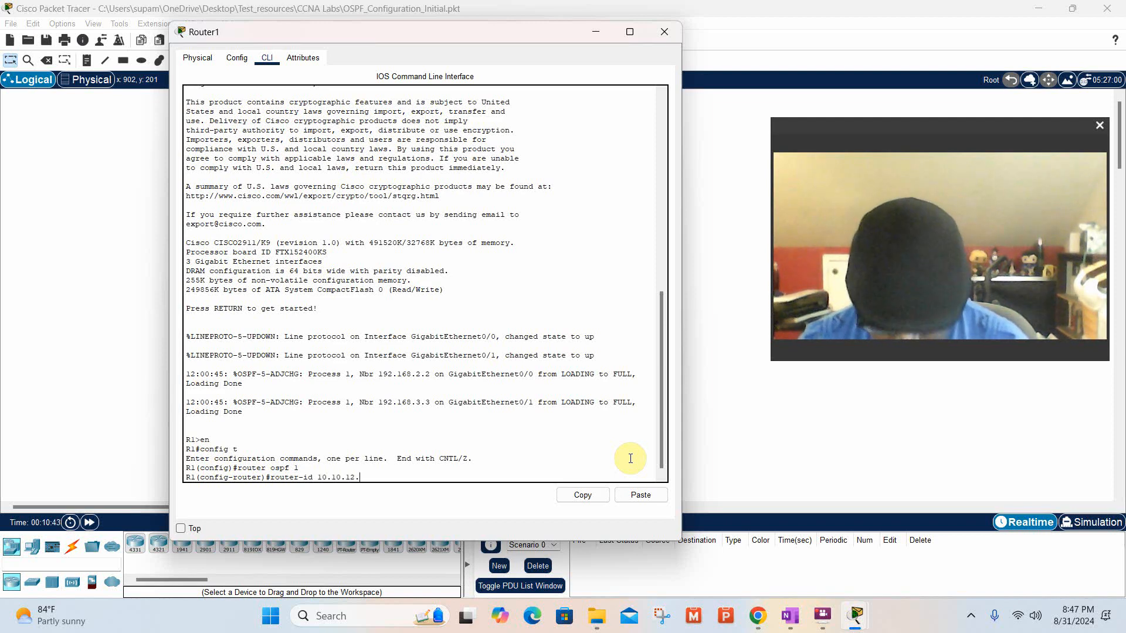
text(1)
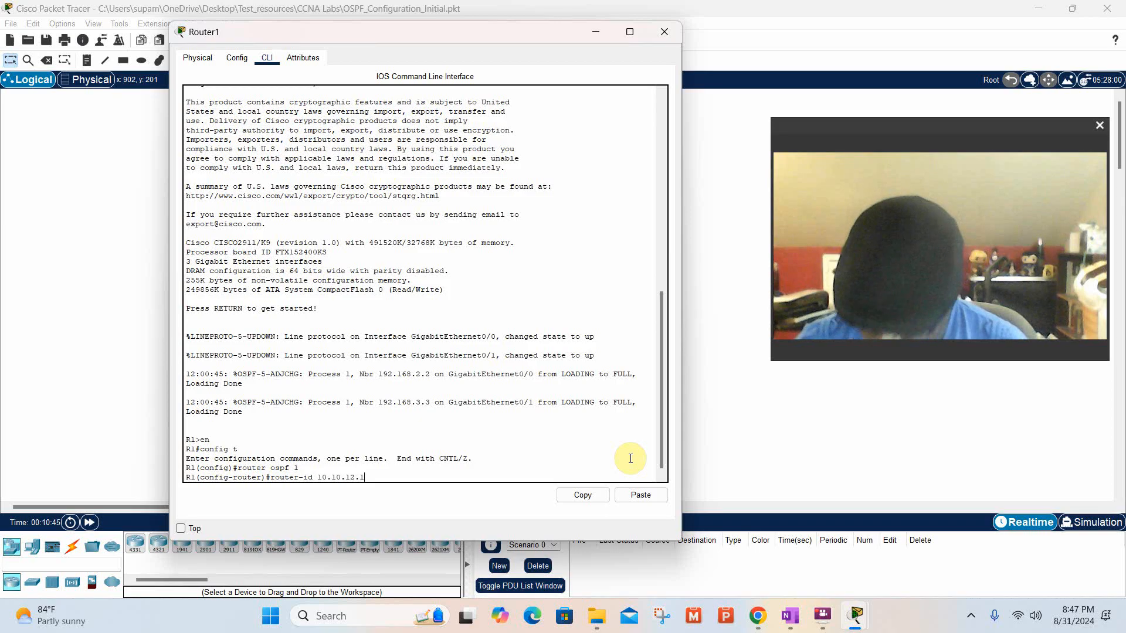
key(Return)
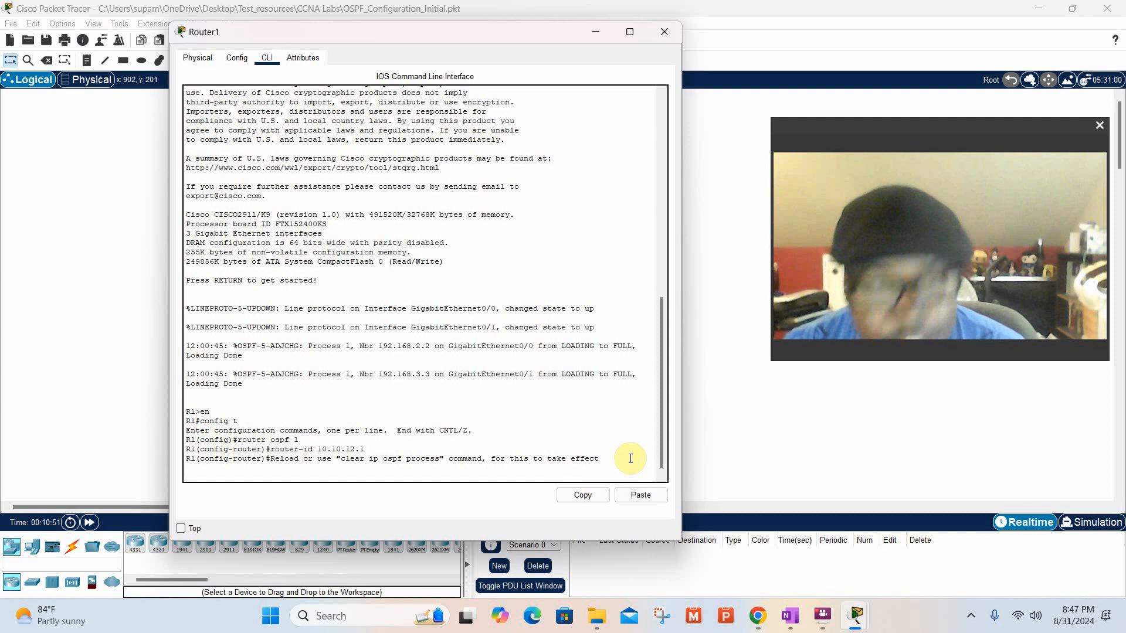
Return to the topology, open Router2's command line interface and start a console session at the R2 prompt.
click(696, 131)
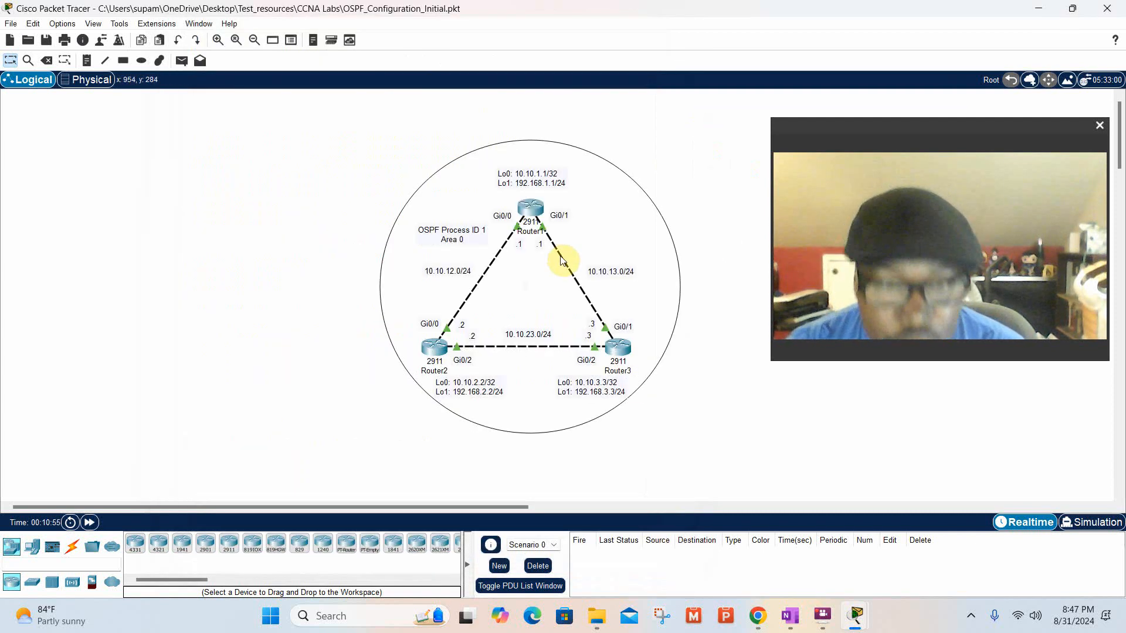
click(424, 349)
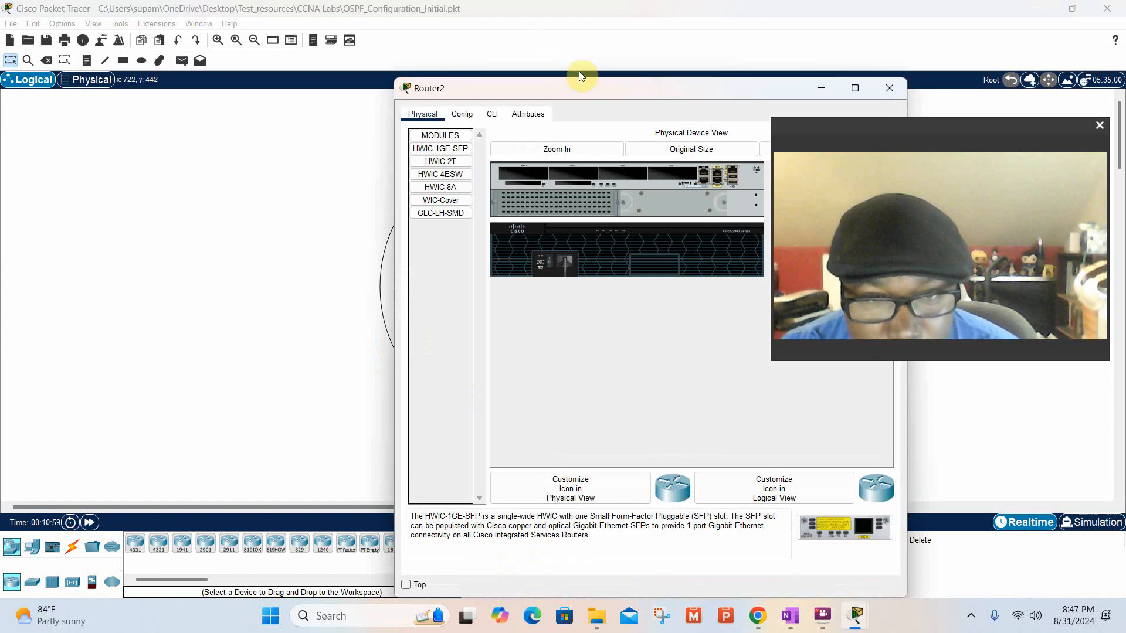
drag(586, 93, 345, 64)
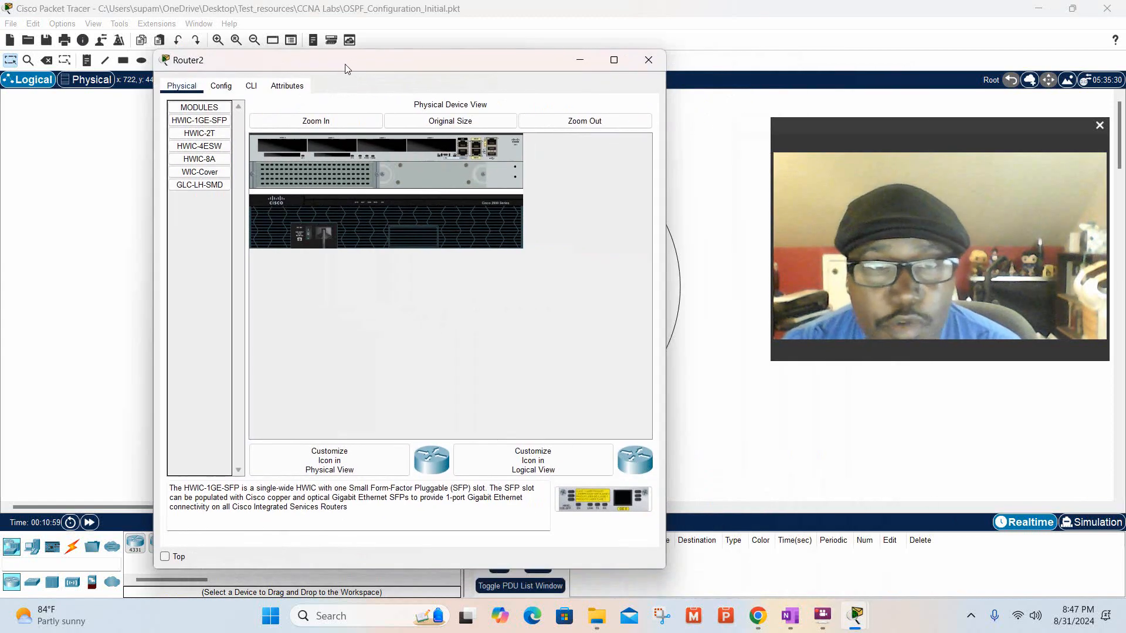
click(251, 87)
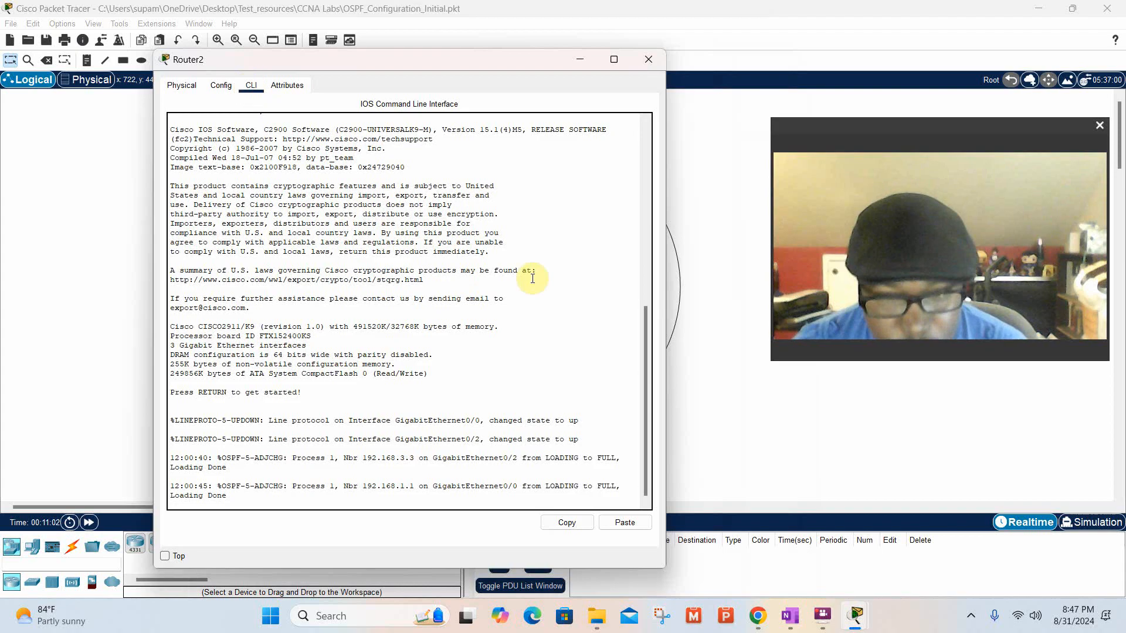
click(637, 488)
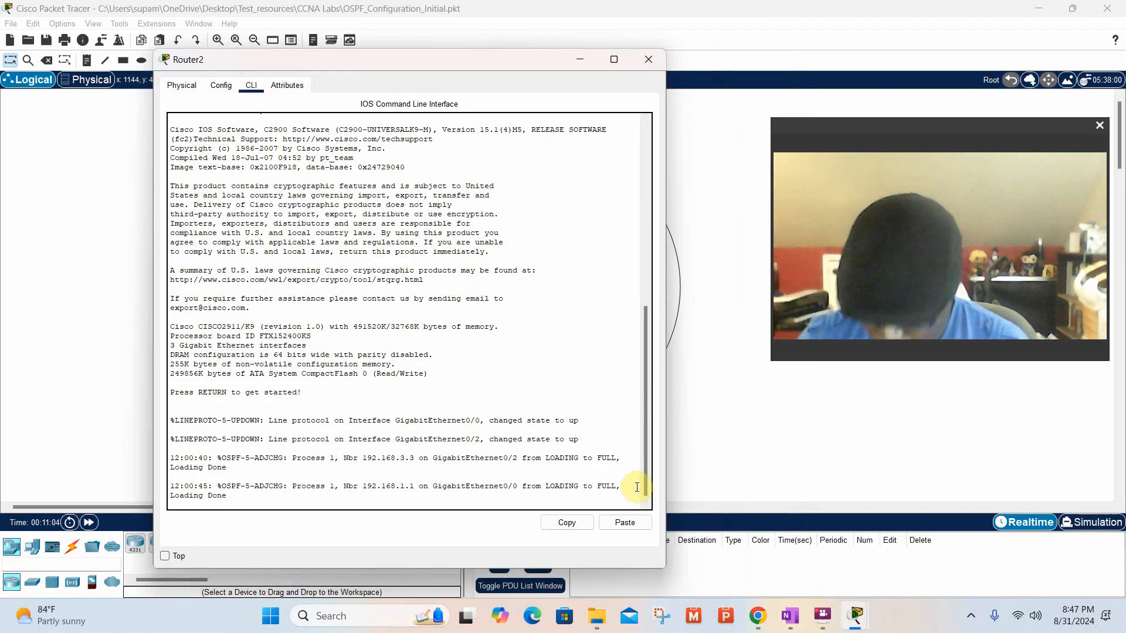
key(Return)
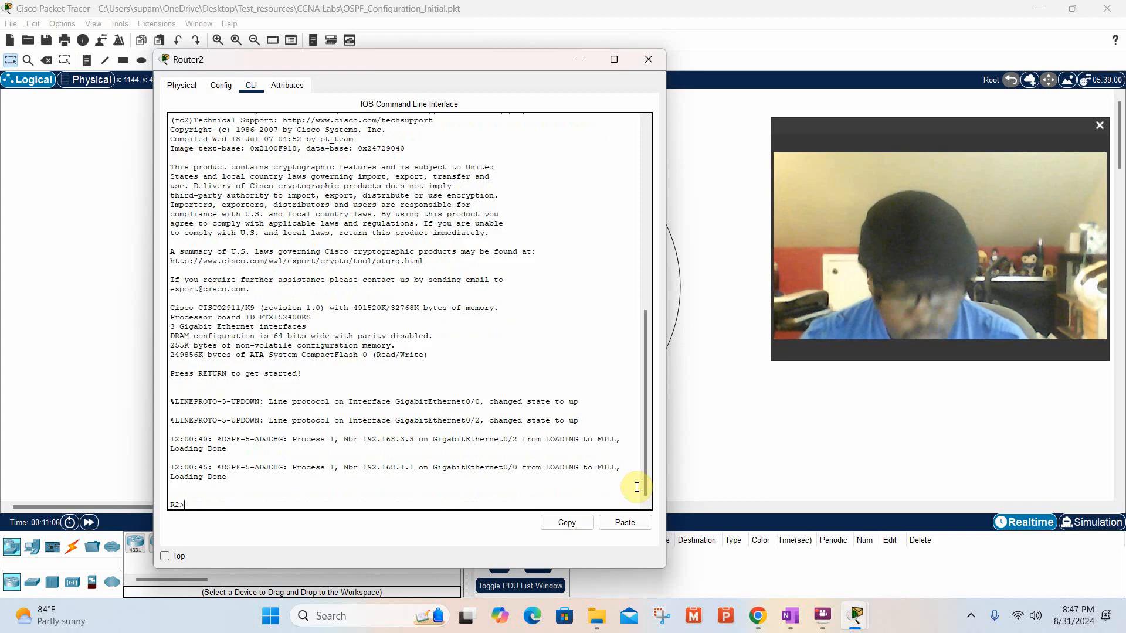
Enter privileged EXEC mode on R2 with en, and go into global configuration mode with config t.
text(en)
key(Return)
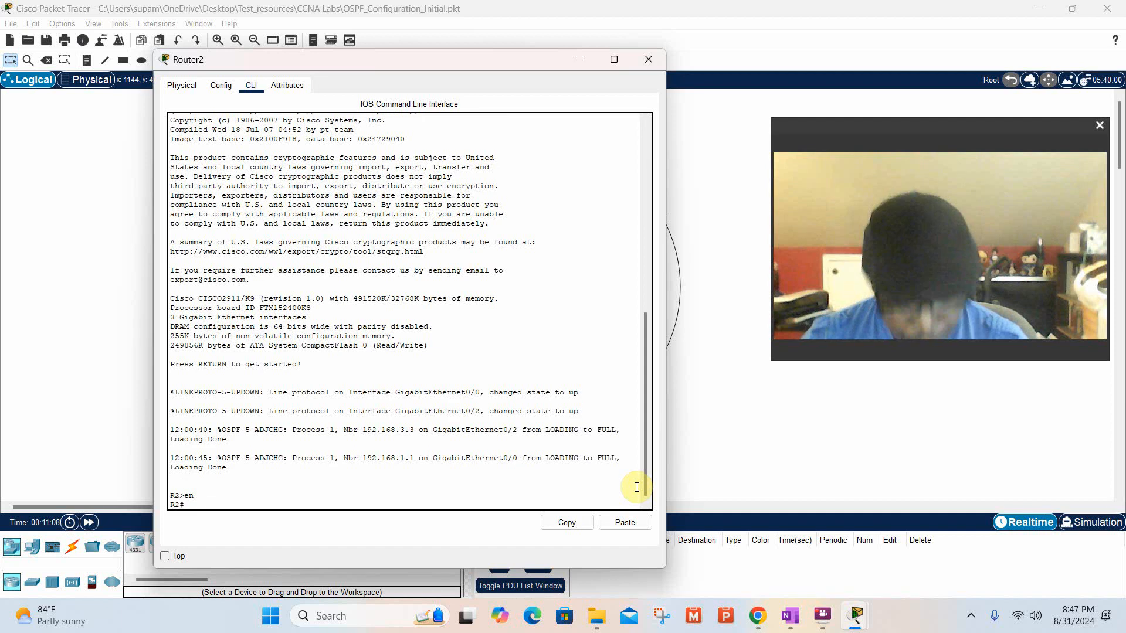
text(confi)
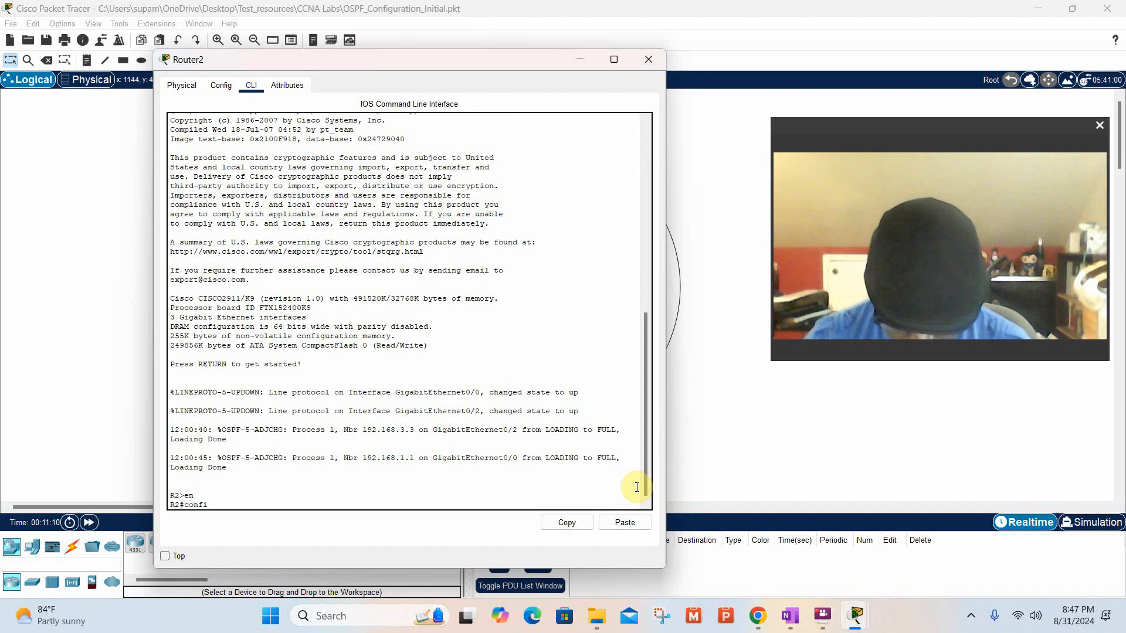
text(g t)
key(Return)
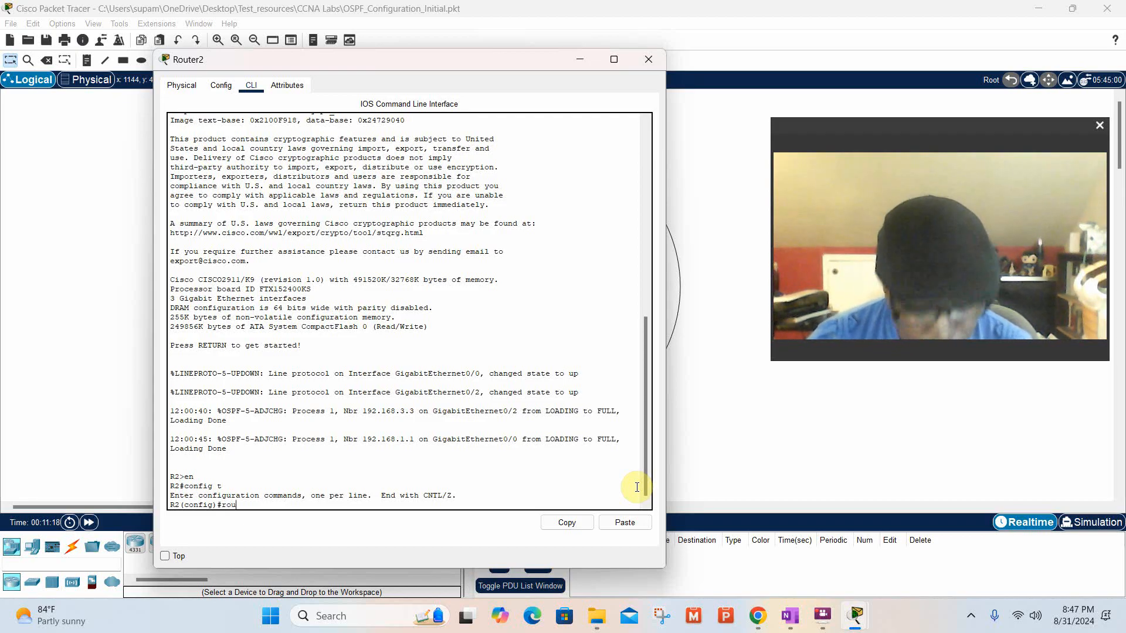
Enter OSPF configuration for process 1 on R2 with the command router ospf 1.
text(router)
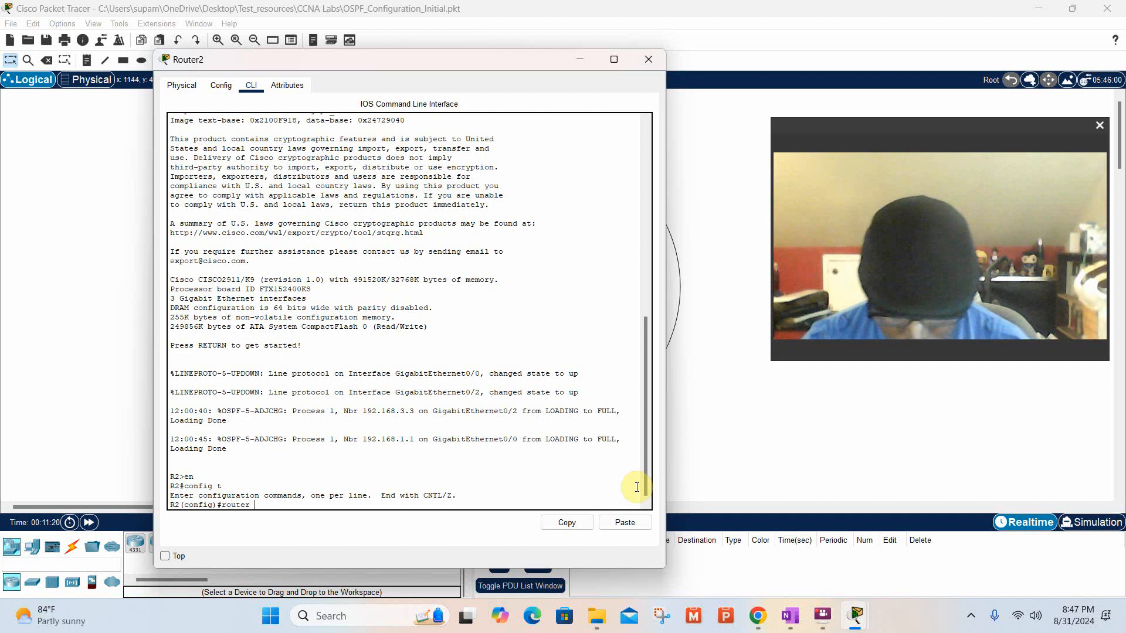
text( osp)
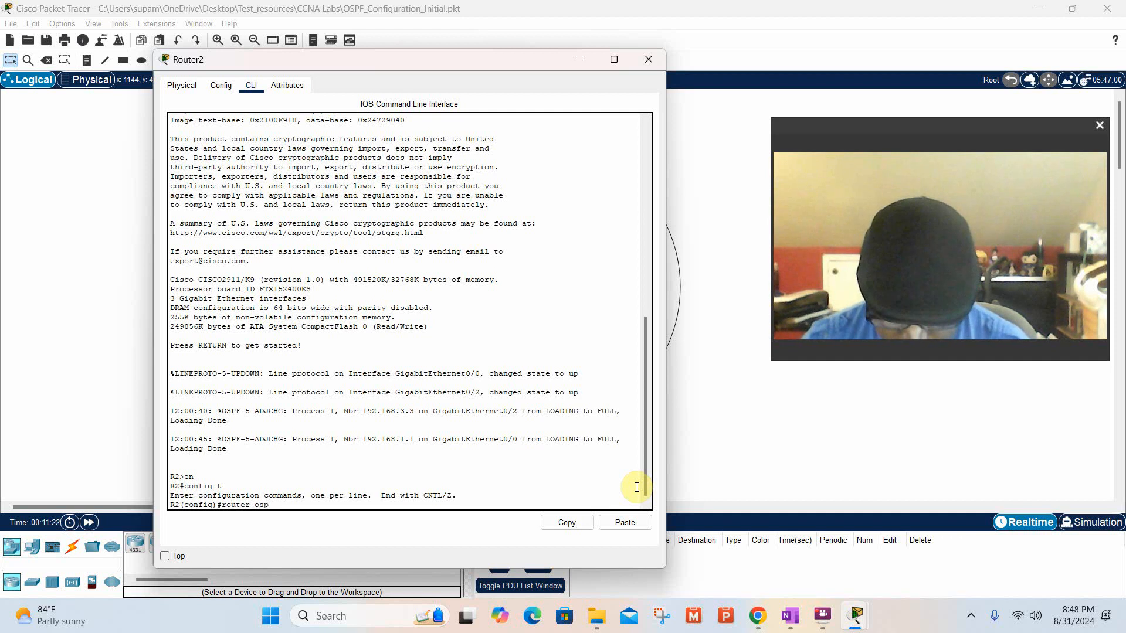
text(f 1)
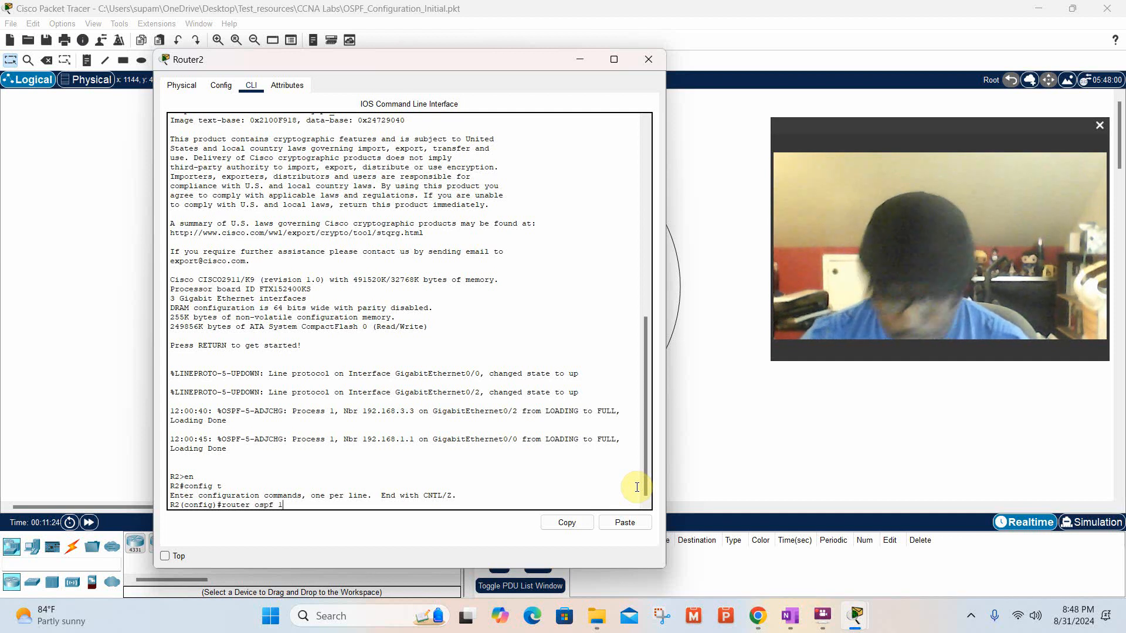
key(Return)
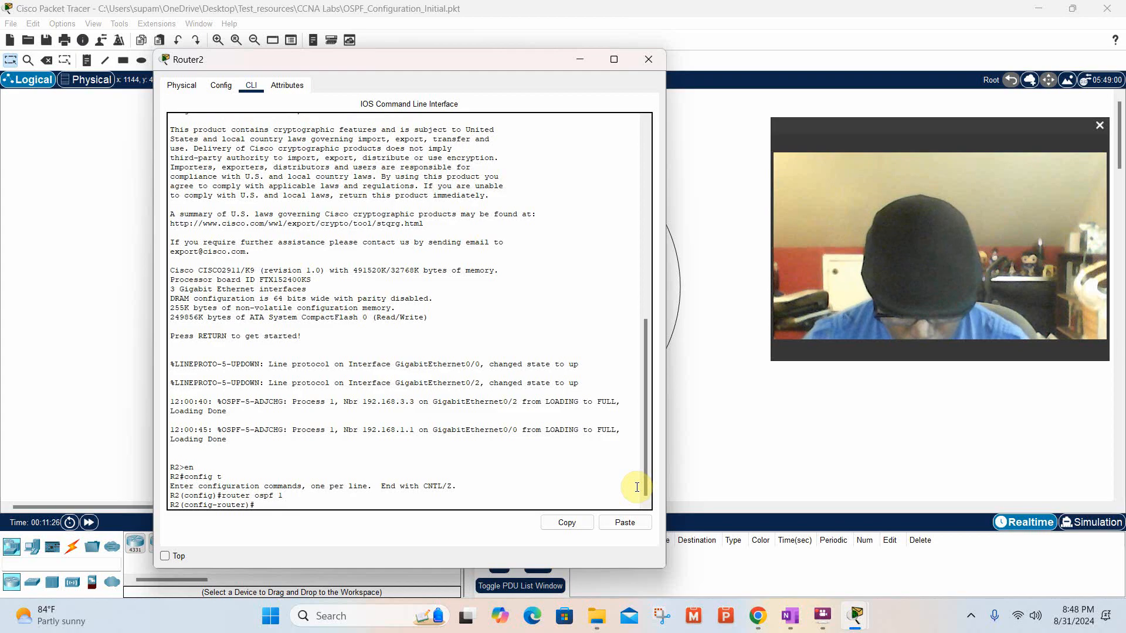
Set R2's OSPF router ID with the command router-id 10.10.12.2.
text(router)
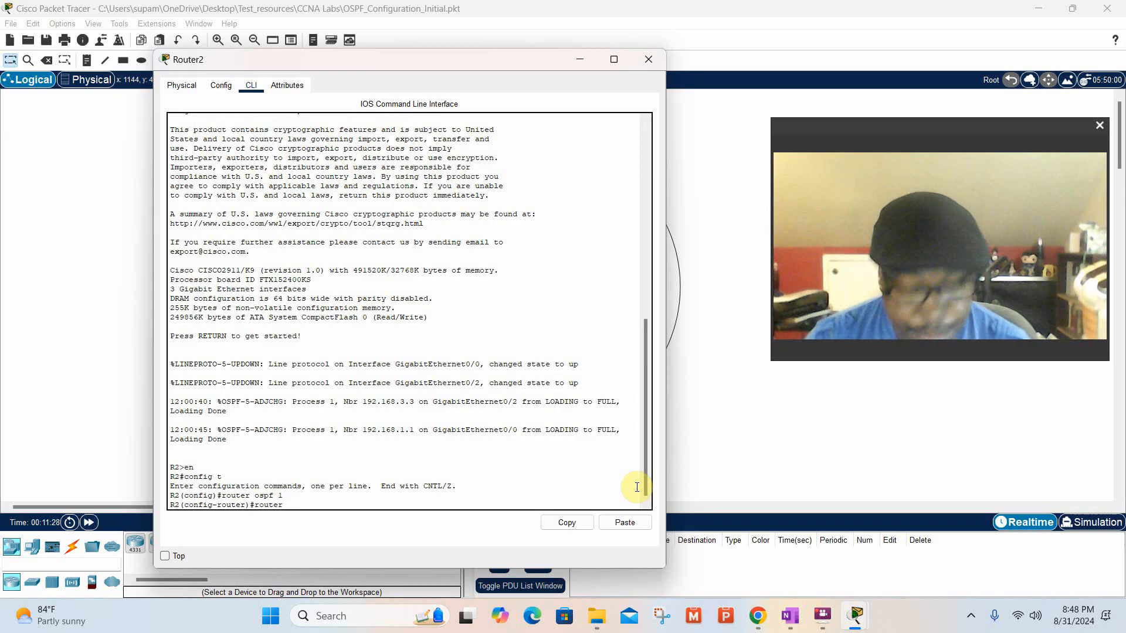
text(-id)
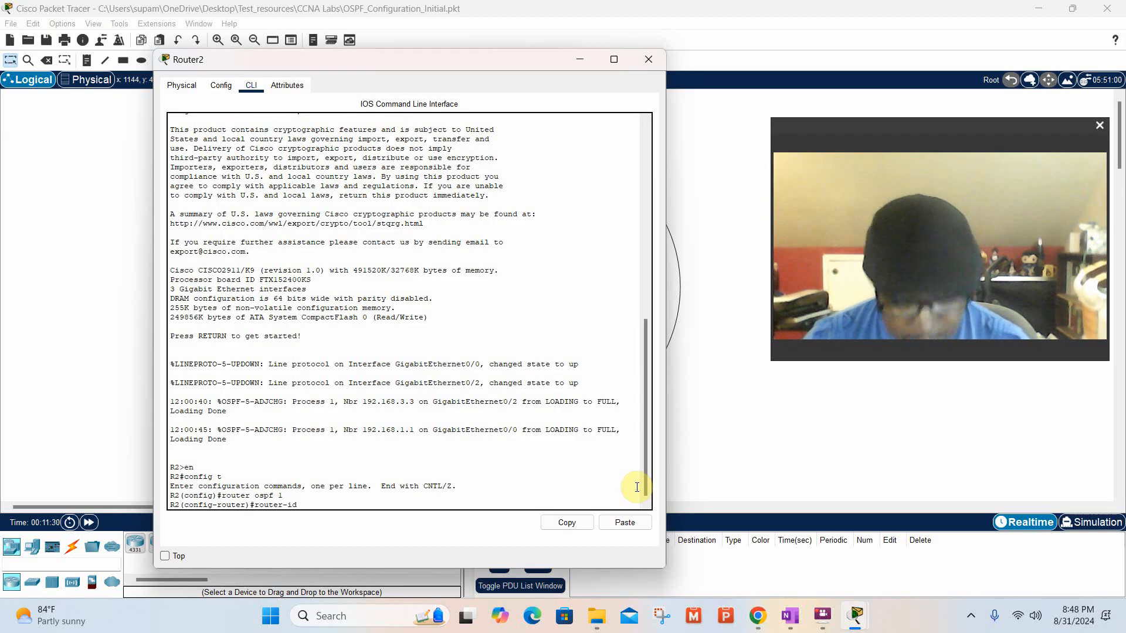
text( 10)
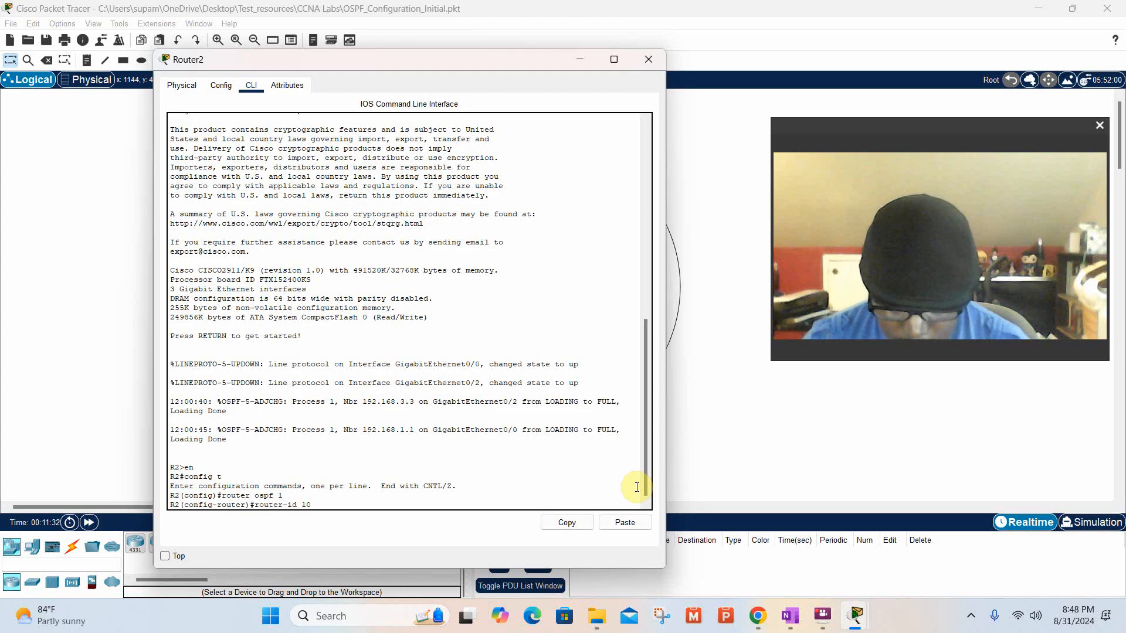
text(.10)
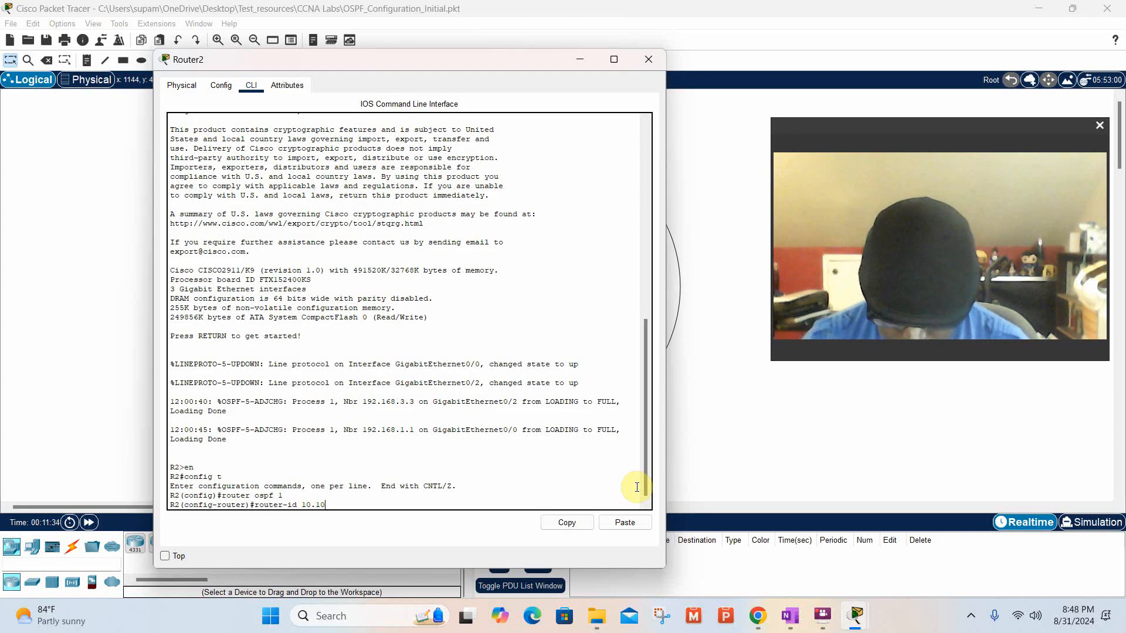
text(.12.)
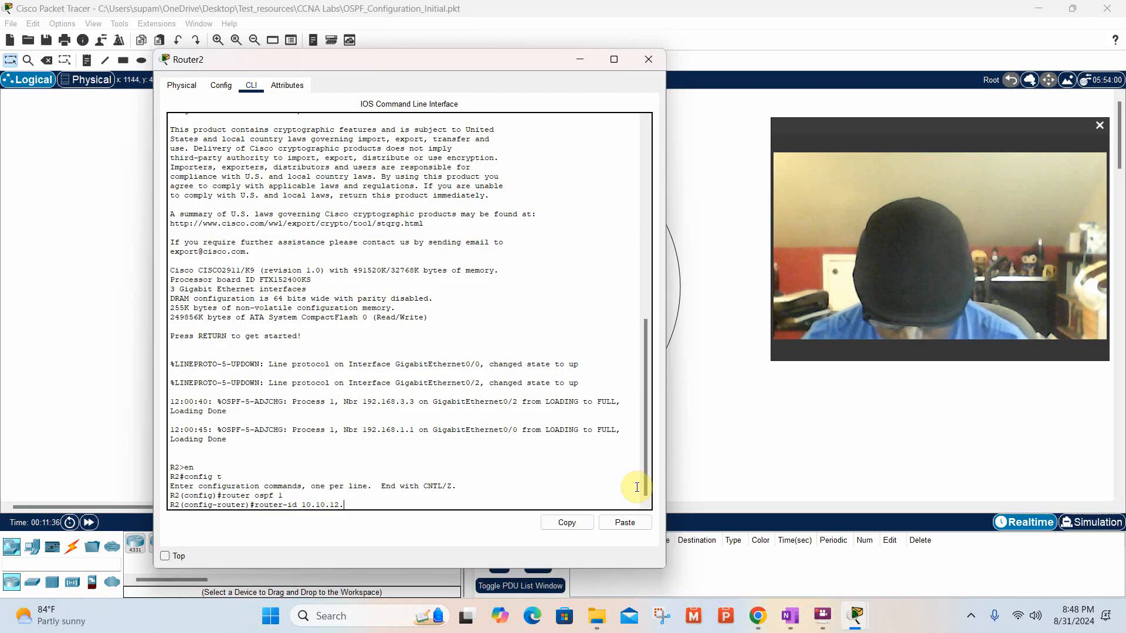
text(2)
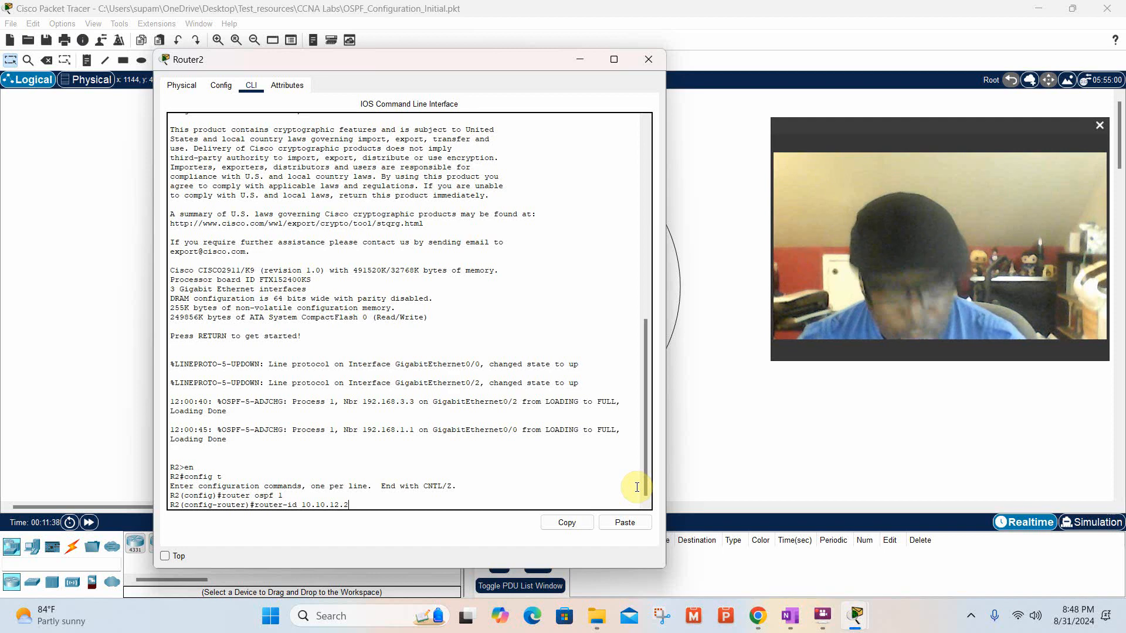
key(Return)
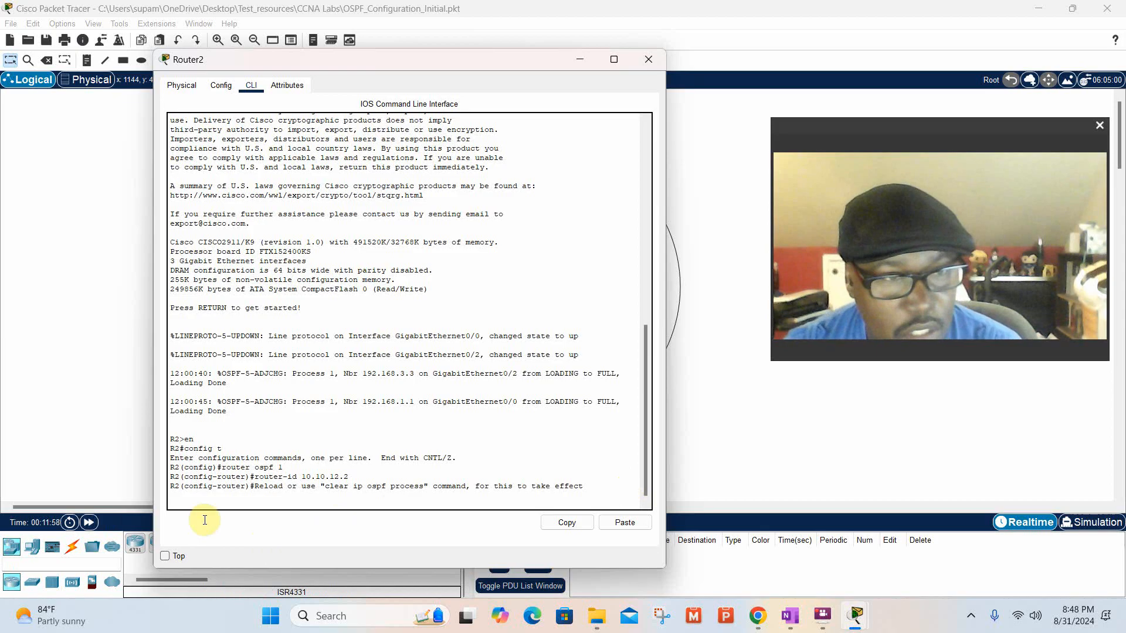
Check Router2's interfaces in the topology, return to its command line and enter interface configuration with the command int gi0/0.
click(110, 401)
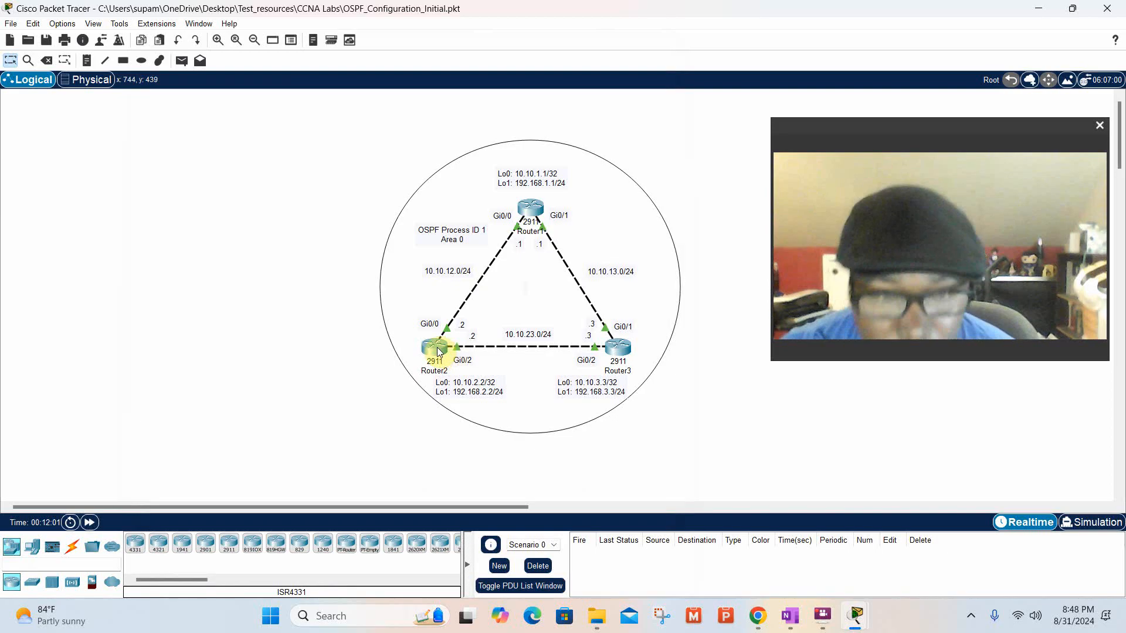
mouse_move(439, 350)
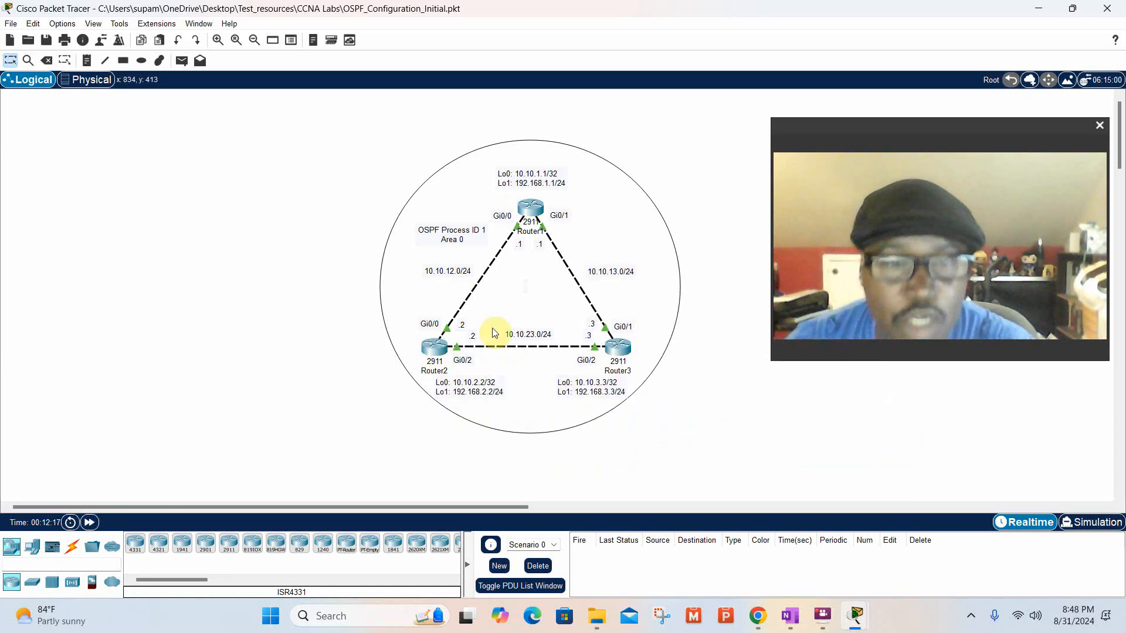
click(436, 344)
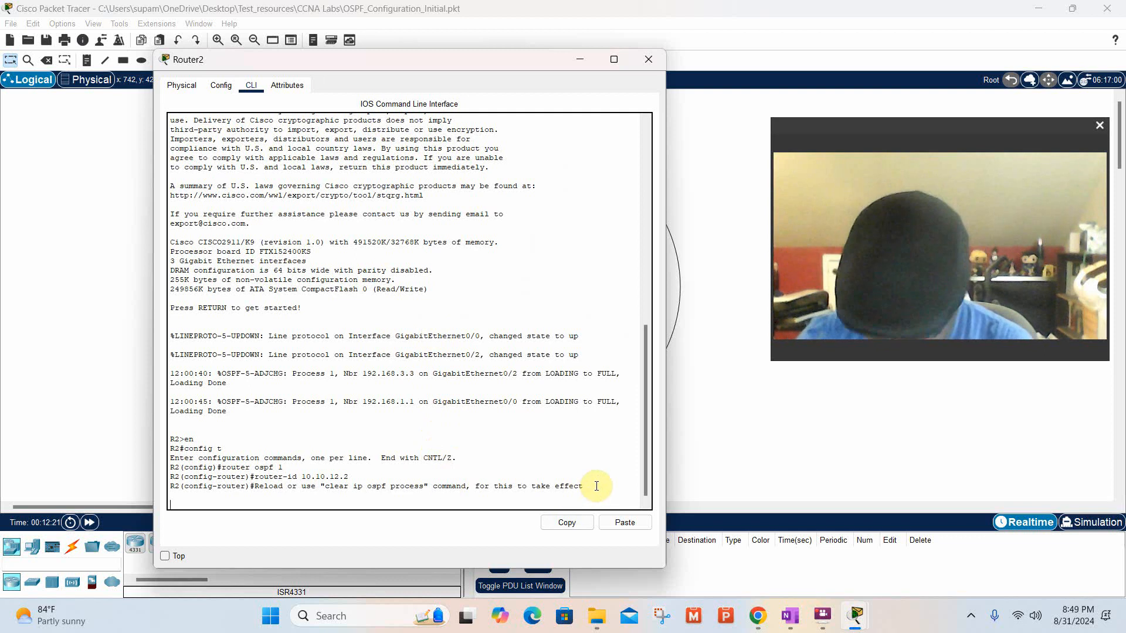
key(Return)
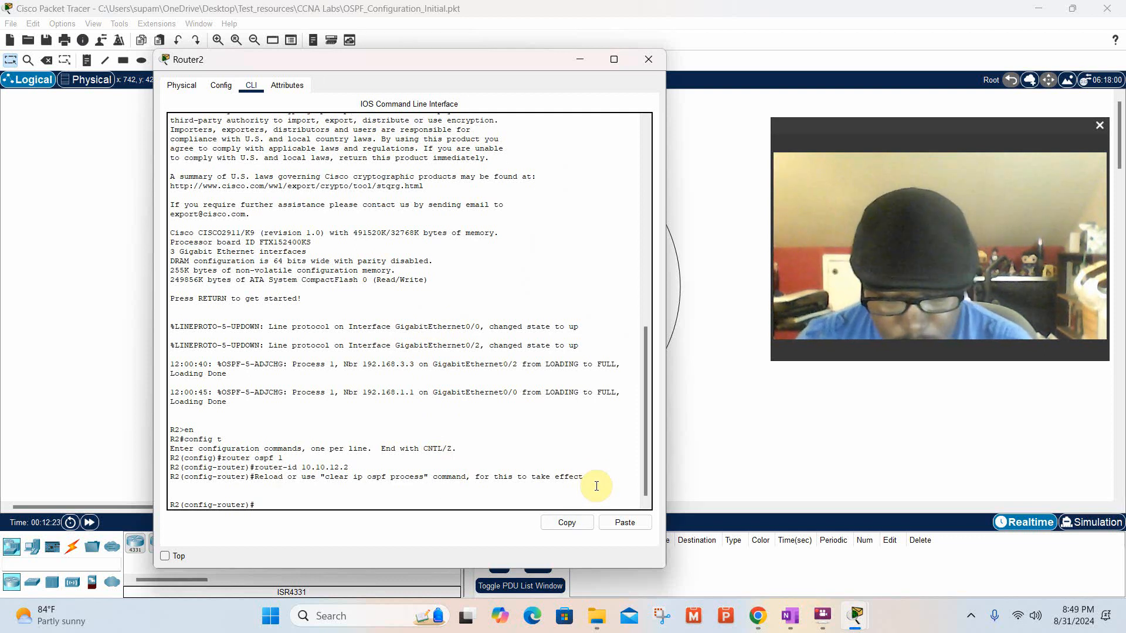
text(int)
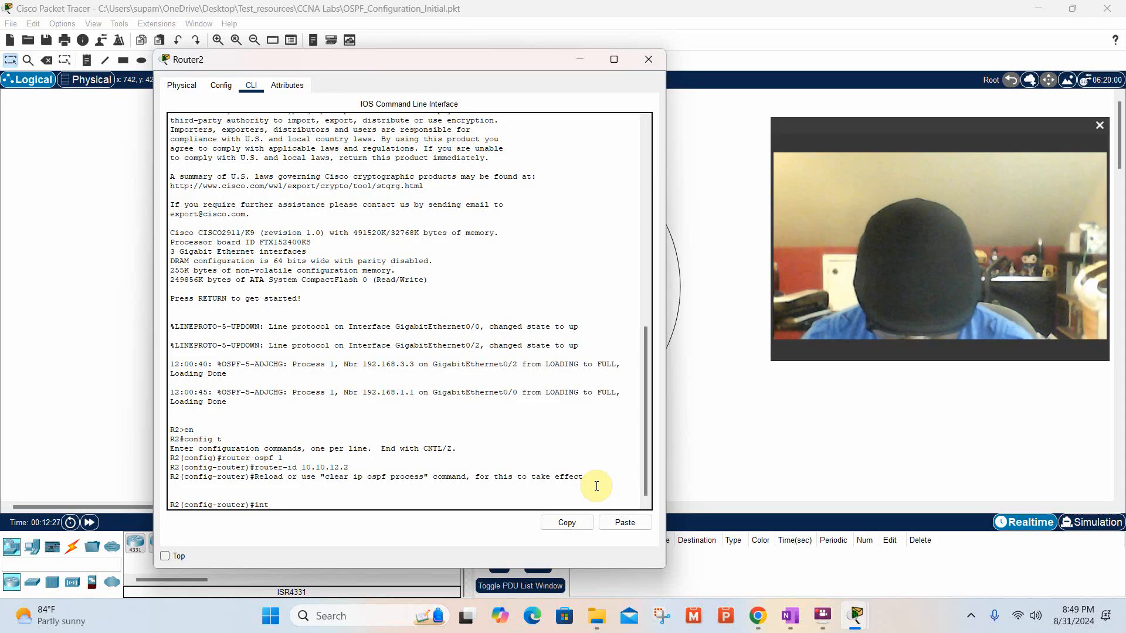
text( g)
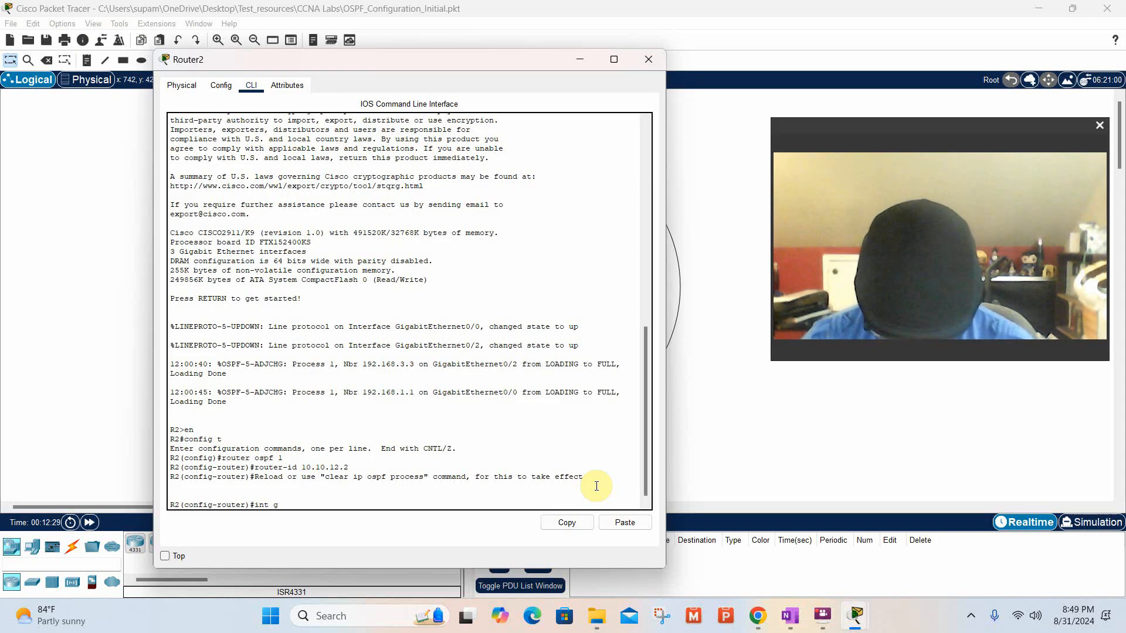
text(i0)
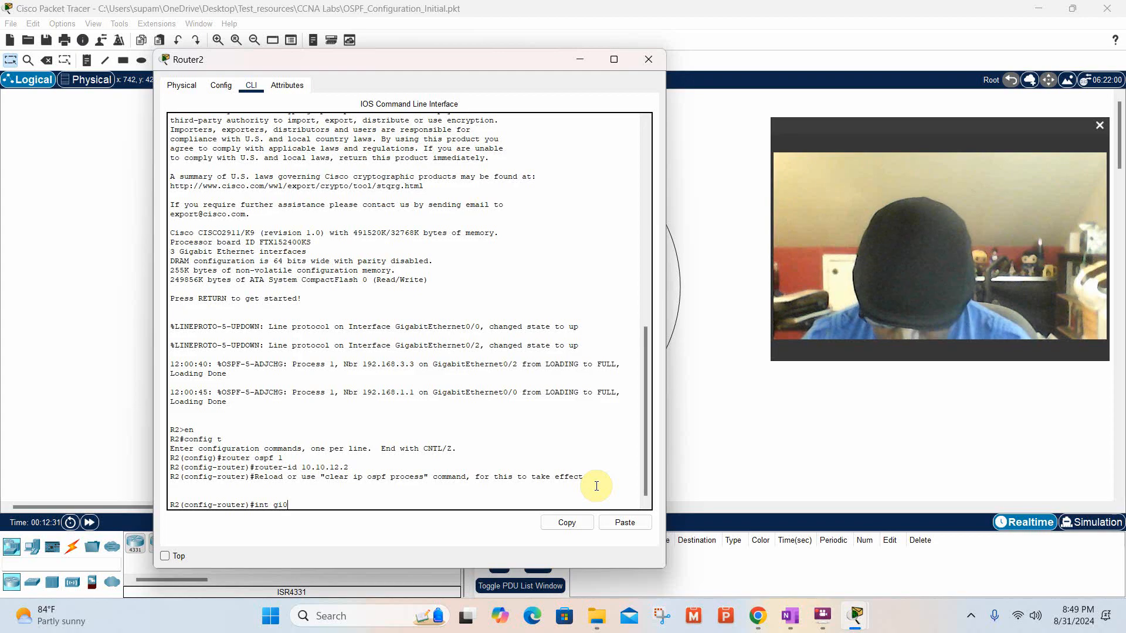
text(/)
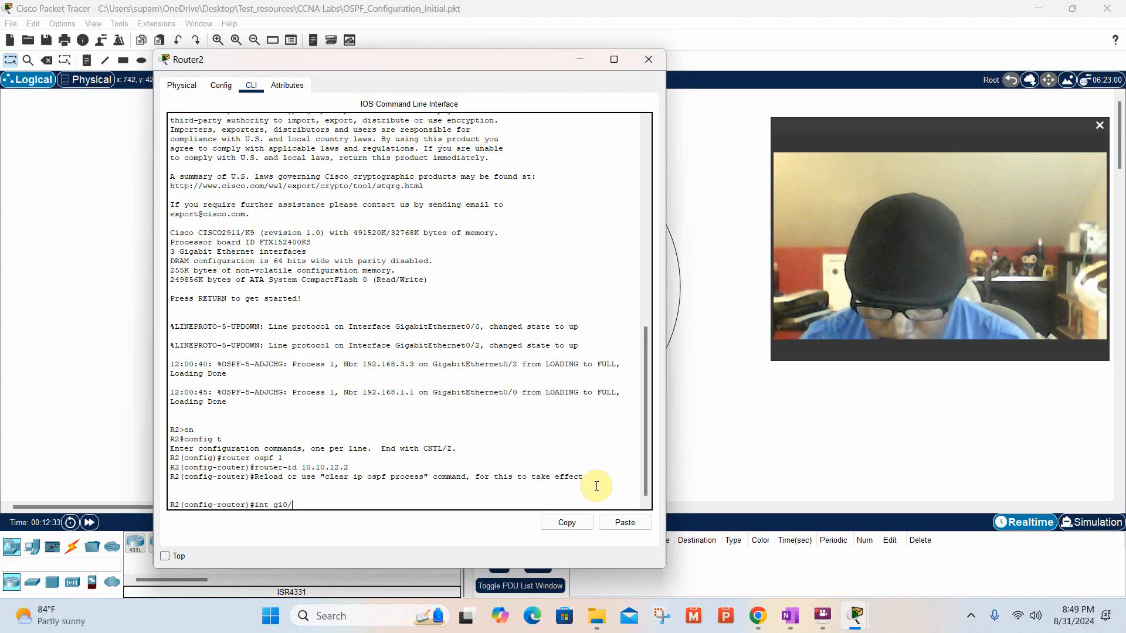
text(0)
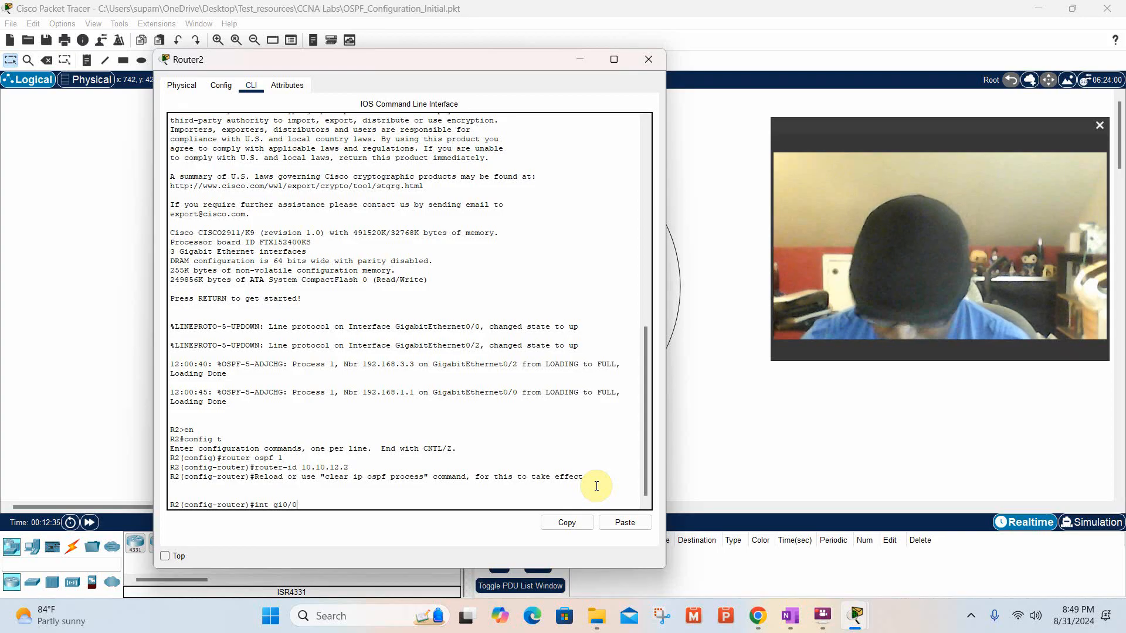
key(Return)
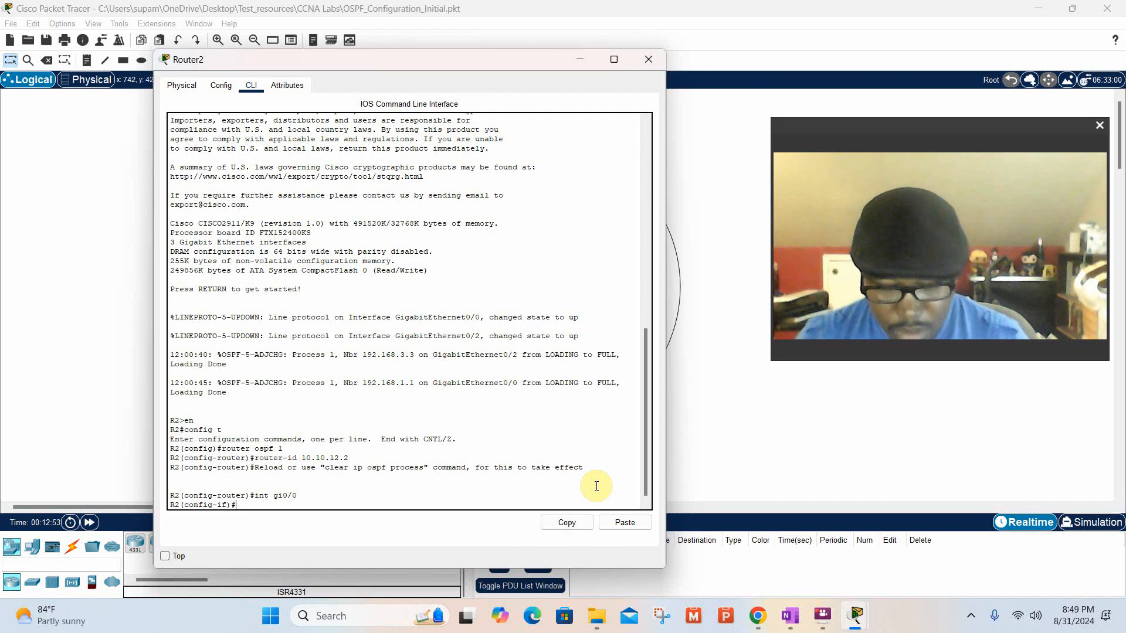
Set the OSPF priority of R2's Gi0/0 interface with the command ip ospf priority 255.
text(ip)
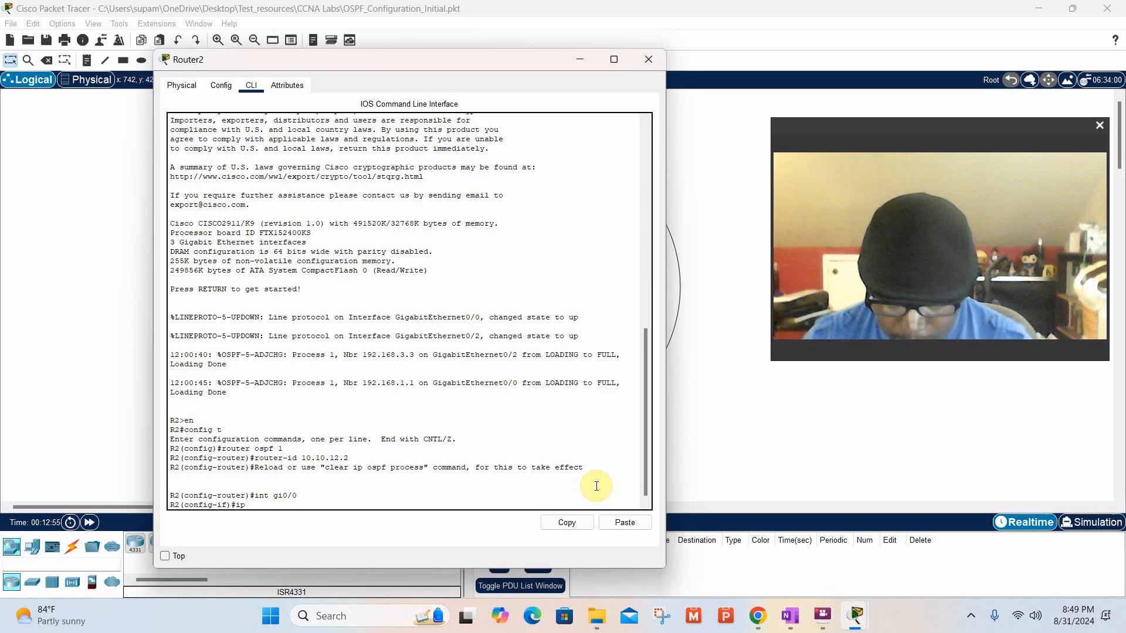
text( os)
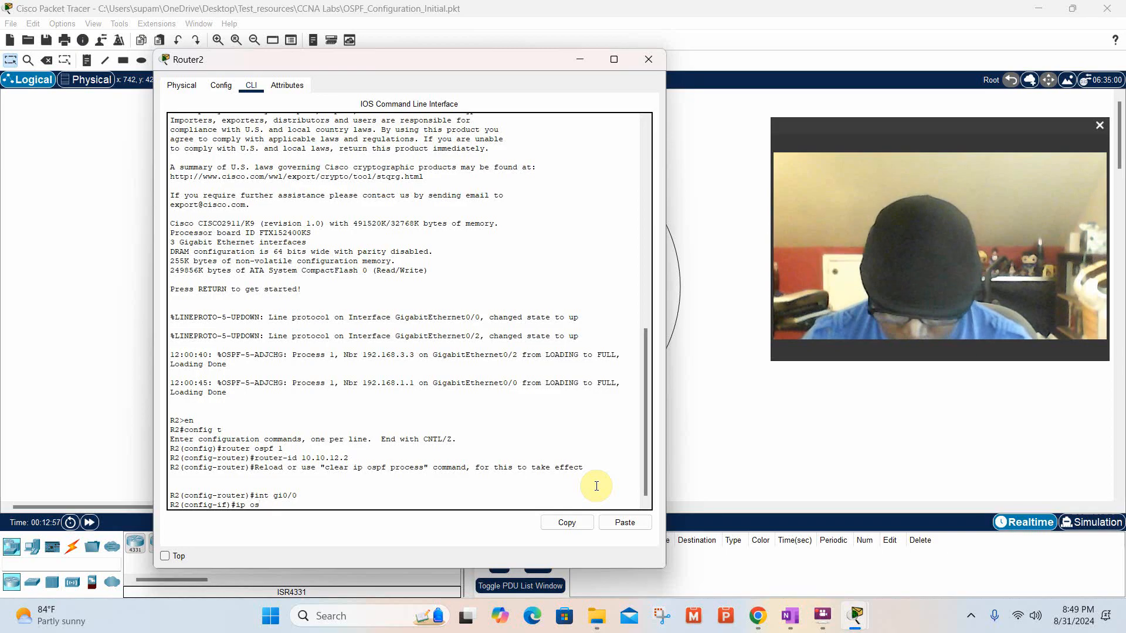
text(pf pri)
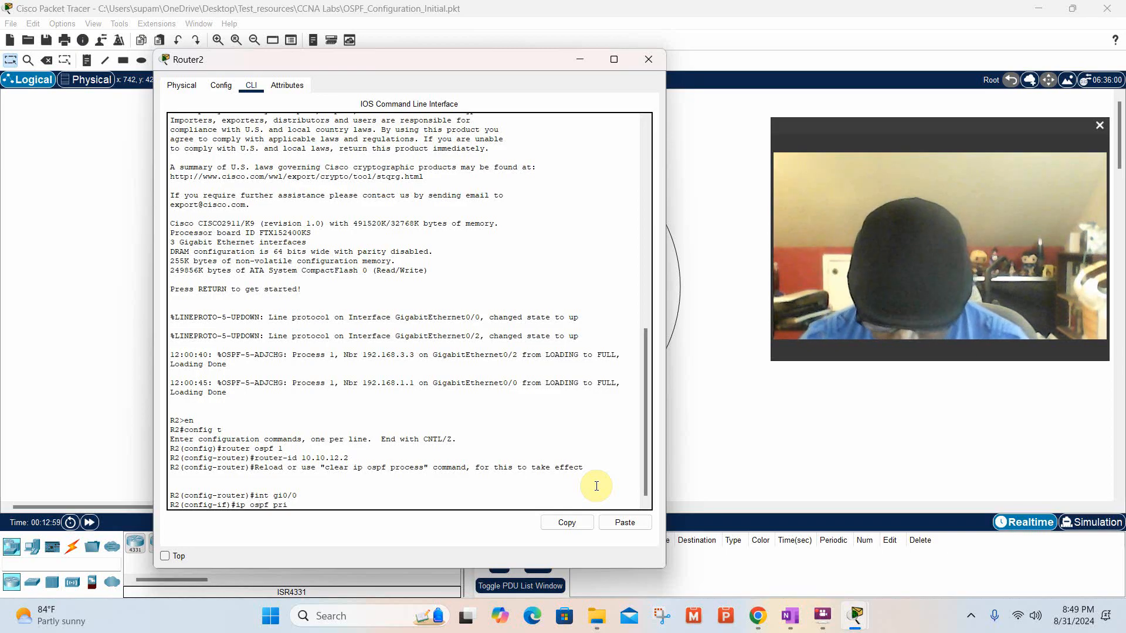
text(op)
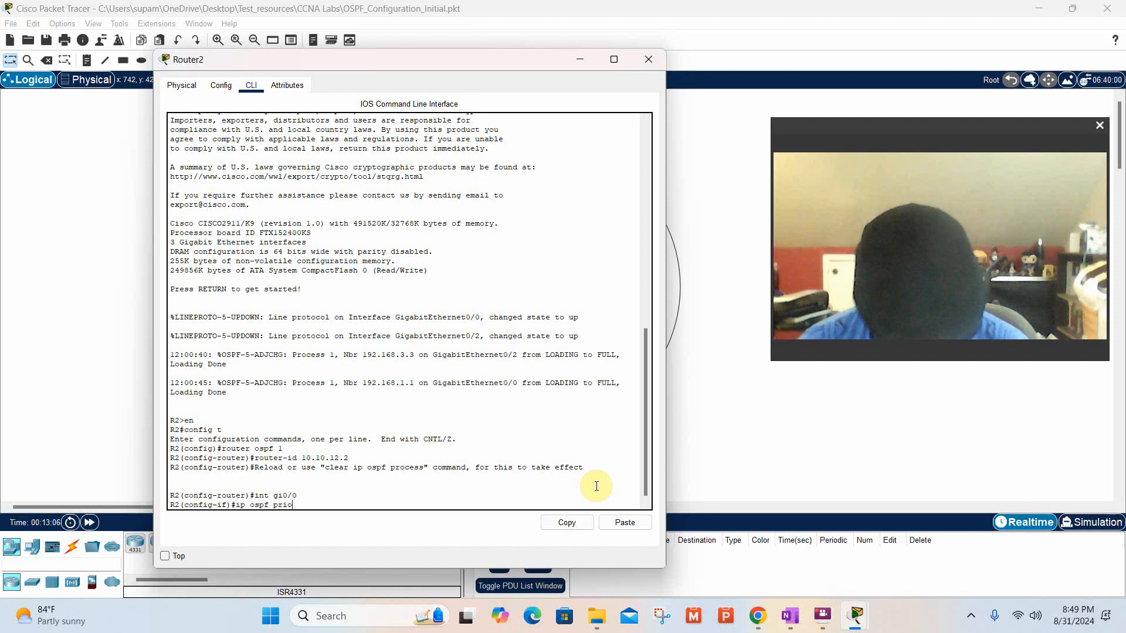
text(ity)
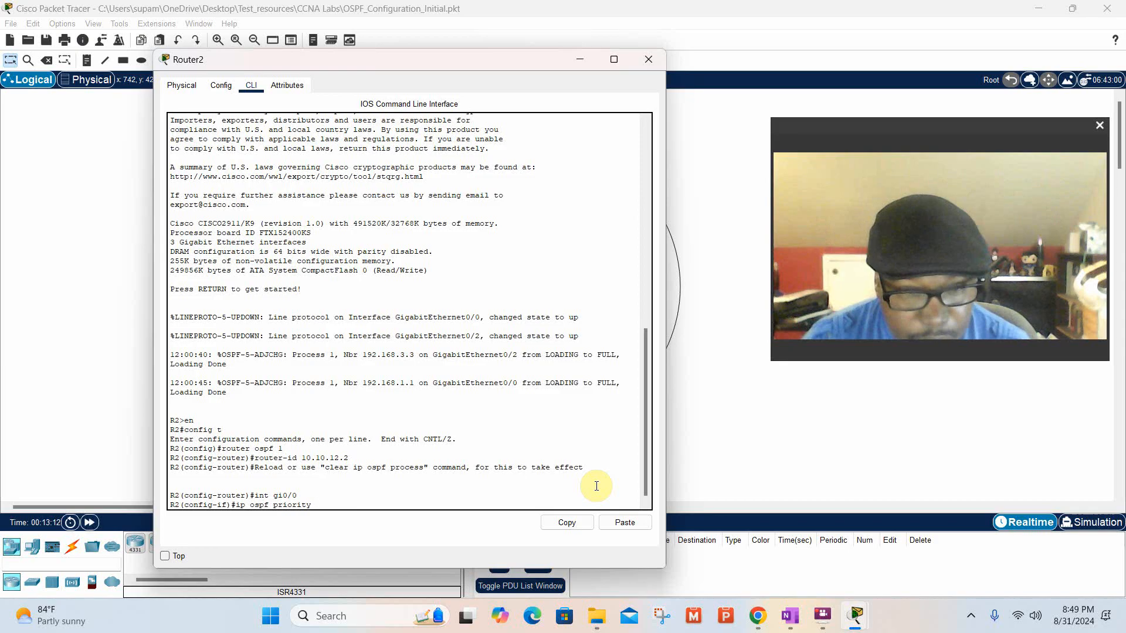
text( 25)
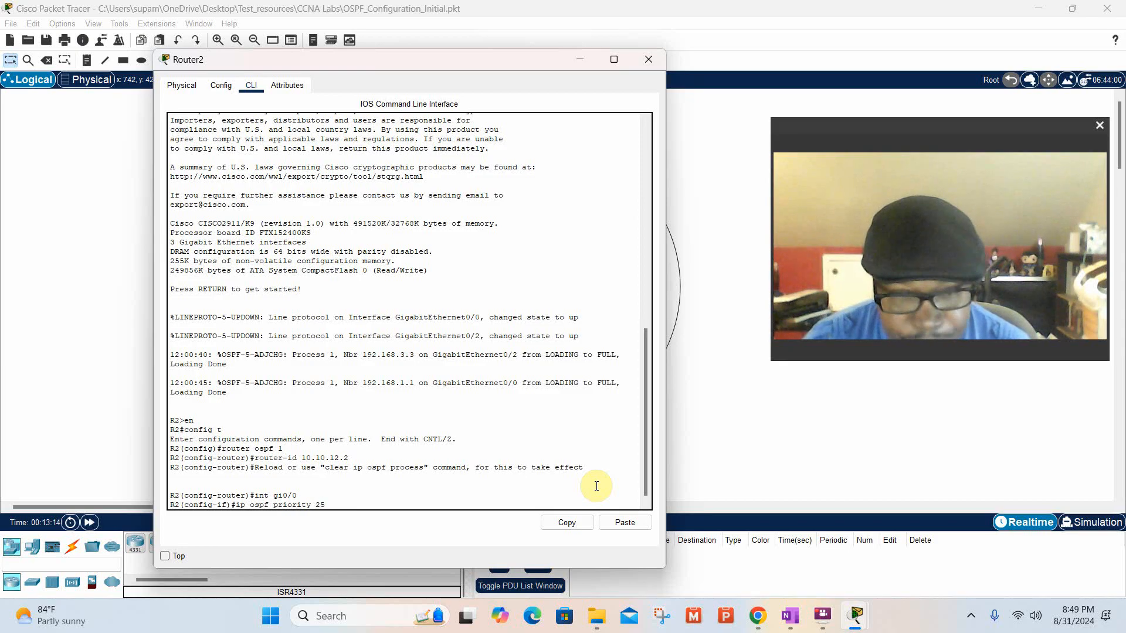
text(5)
key(Return)
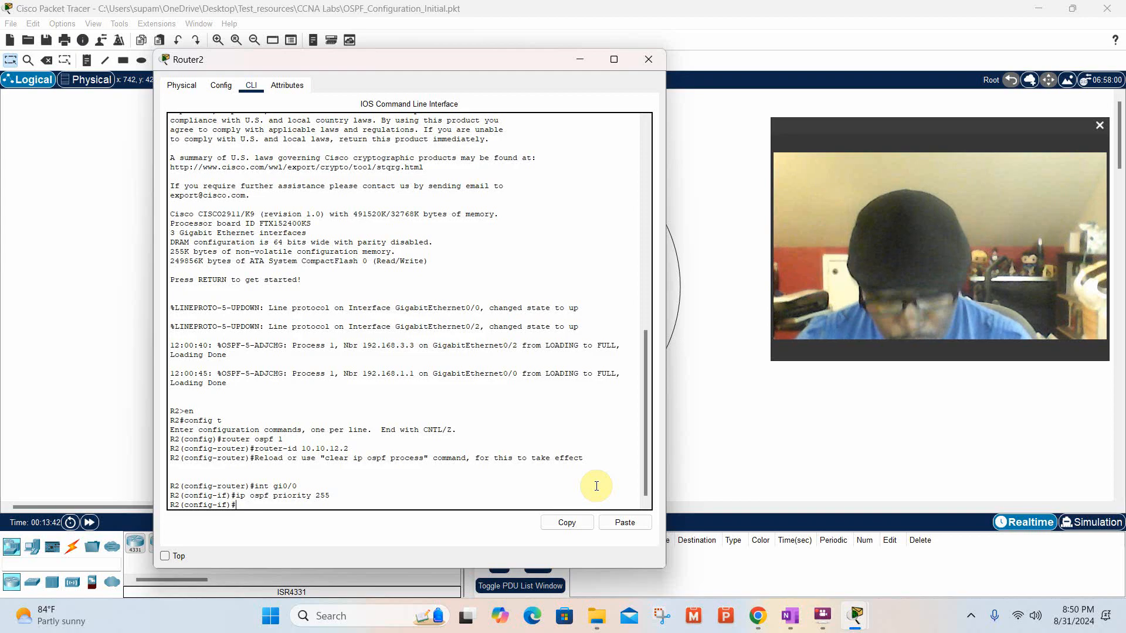
Switch R2 to configuring its second Gigabit Ethernet interface with the command int gi0/1.
text(int)
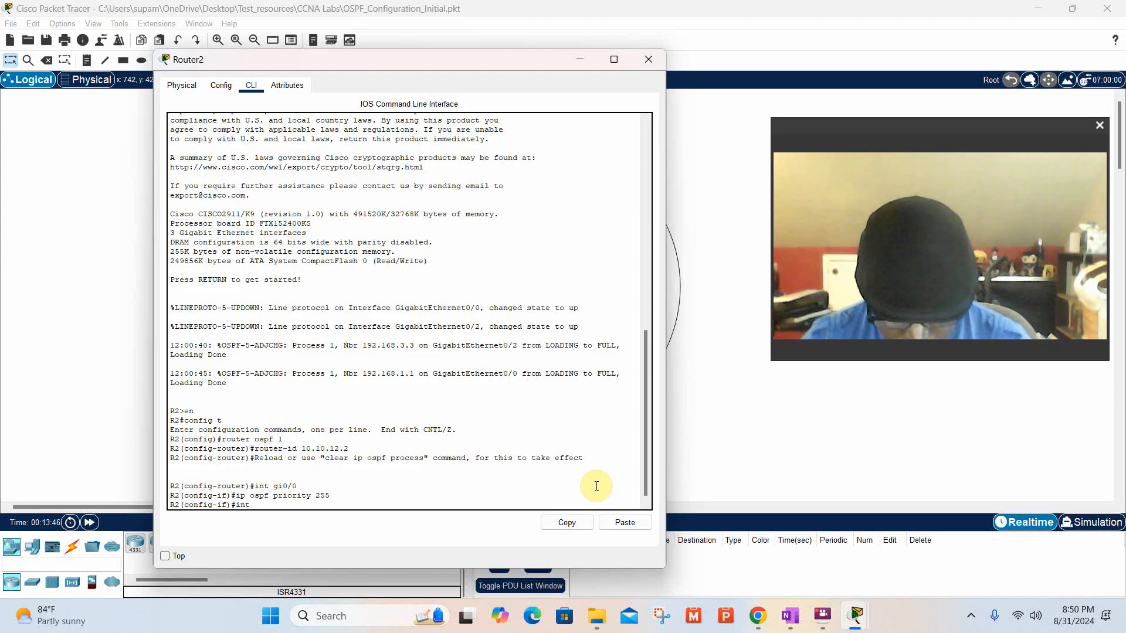
text( gi)
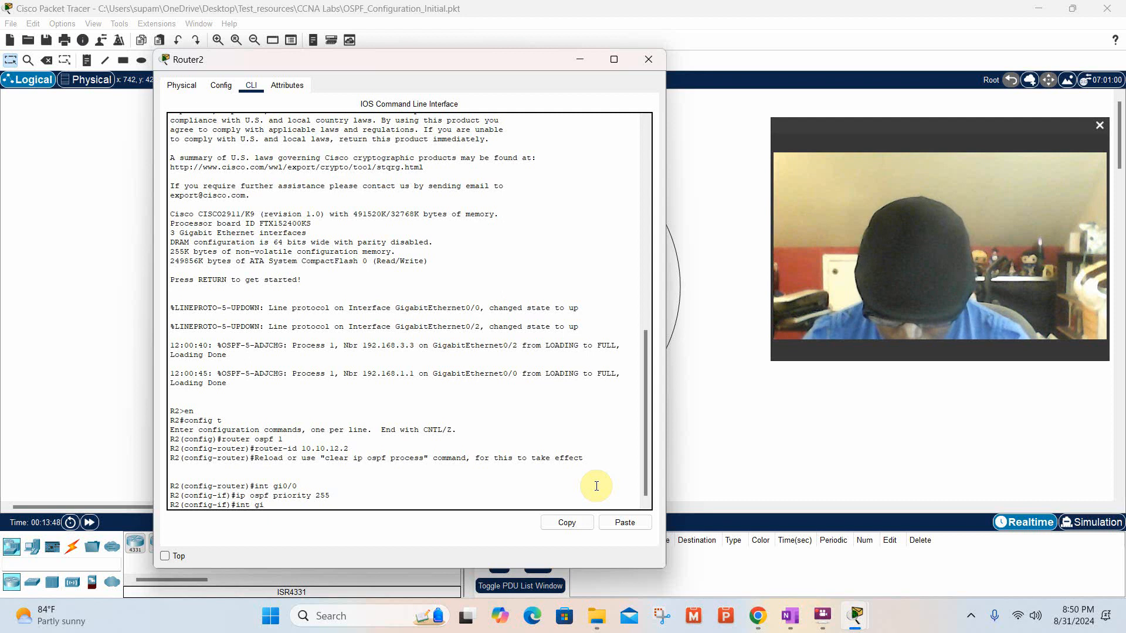
text(0/1)
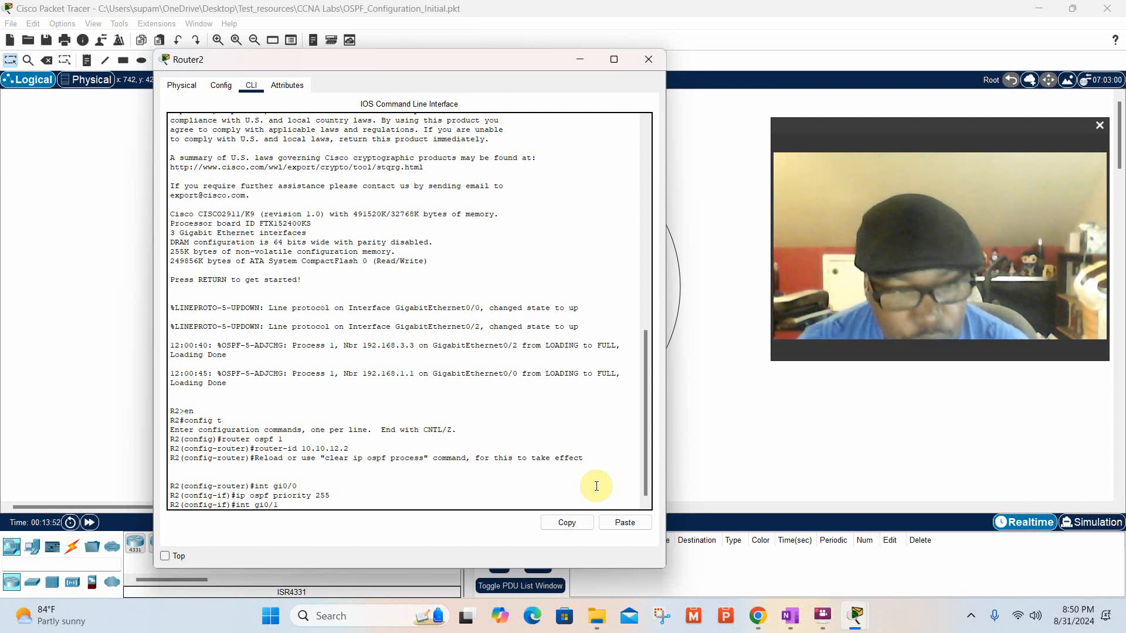
key(Return)
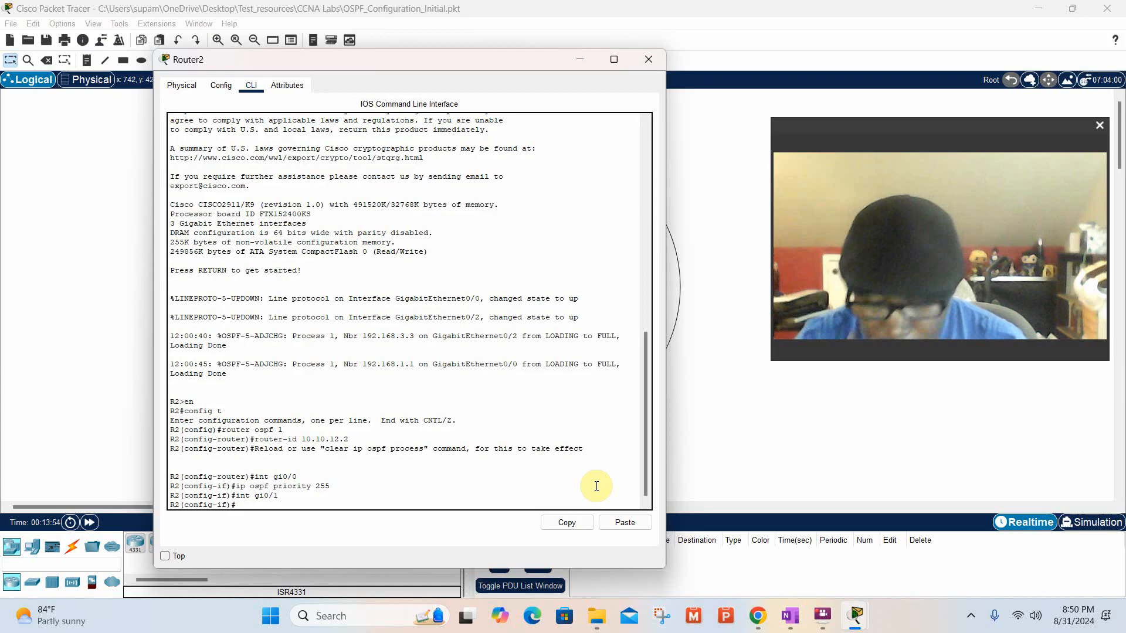
Set the OSPF priority of R2's Gi0/1 interface with the command ip ospf priority 255.
text(i)
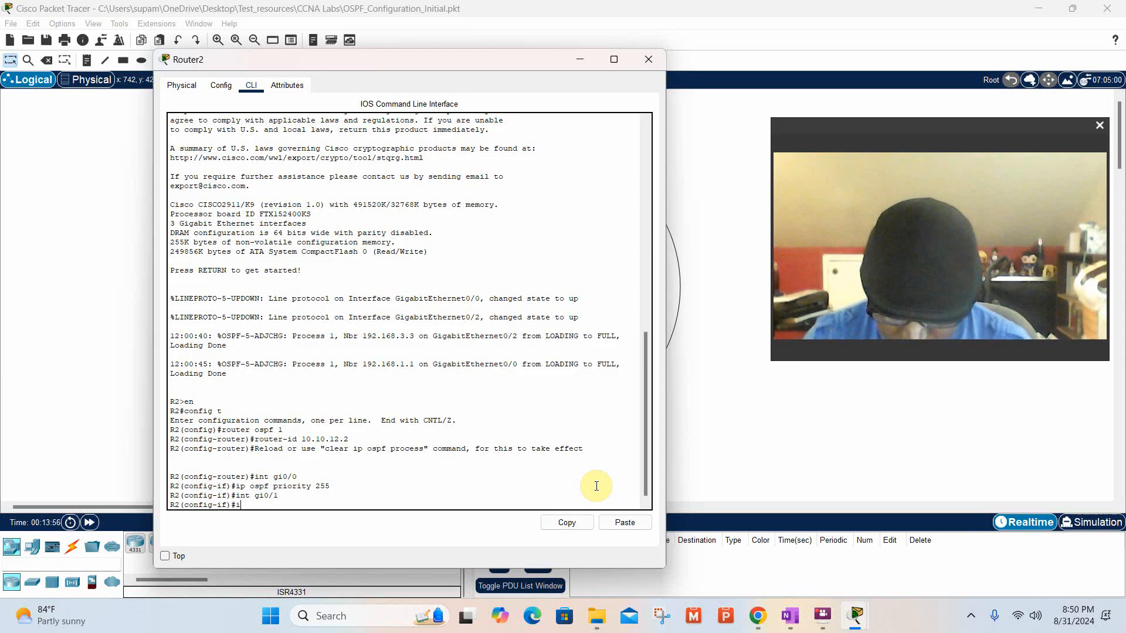
text(p ospf)
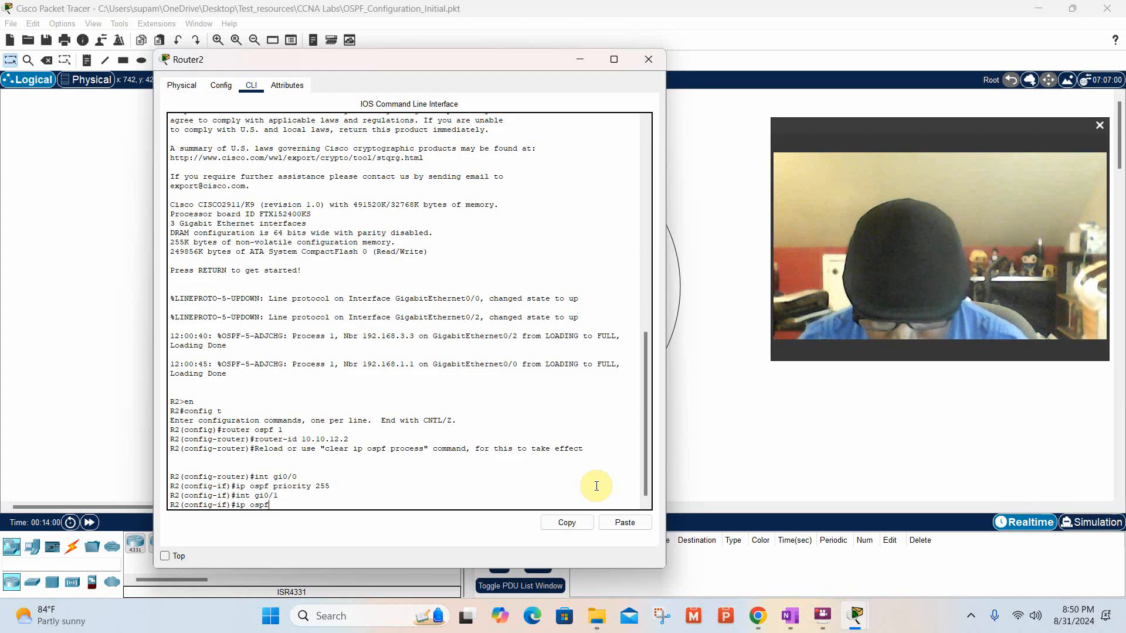
text(ri)
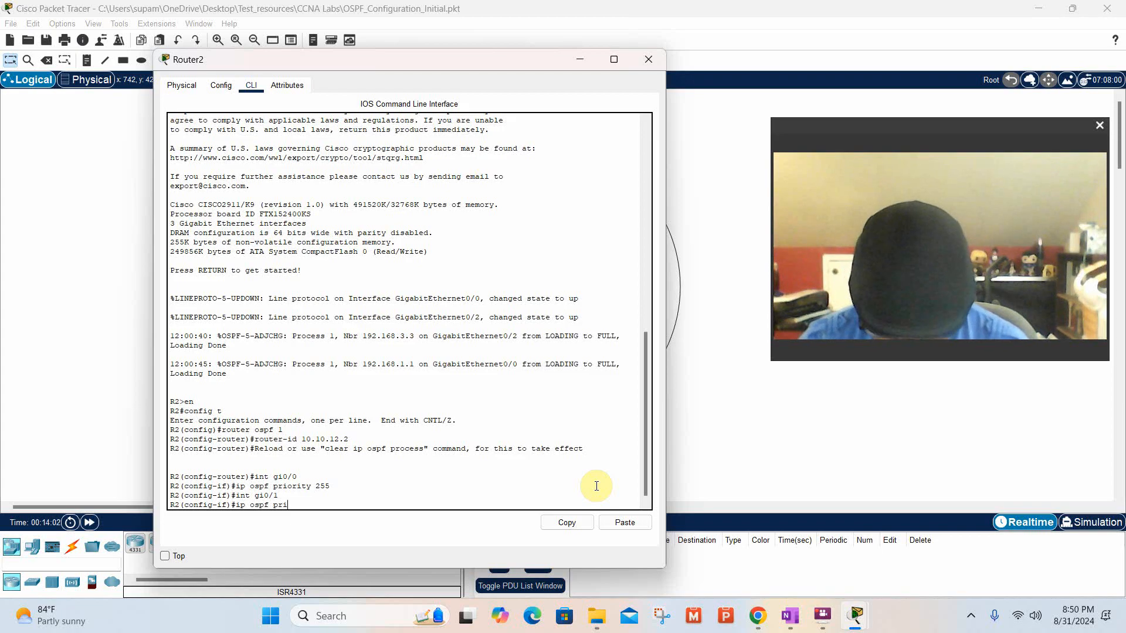
text(ority)
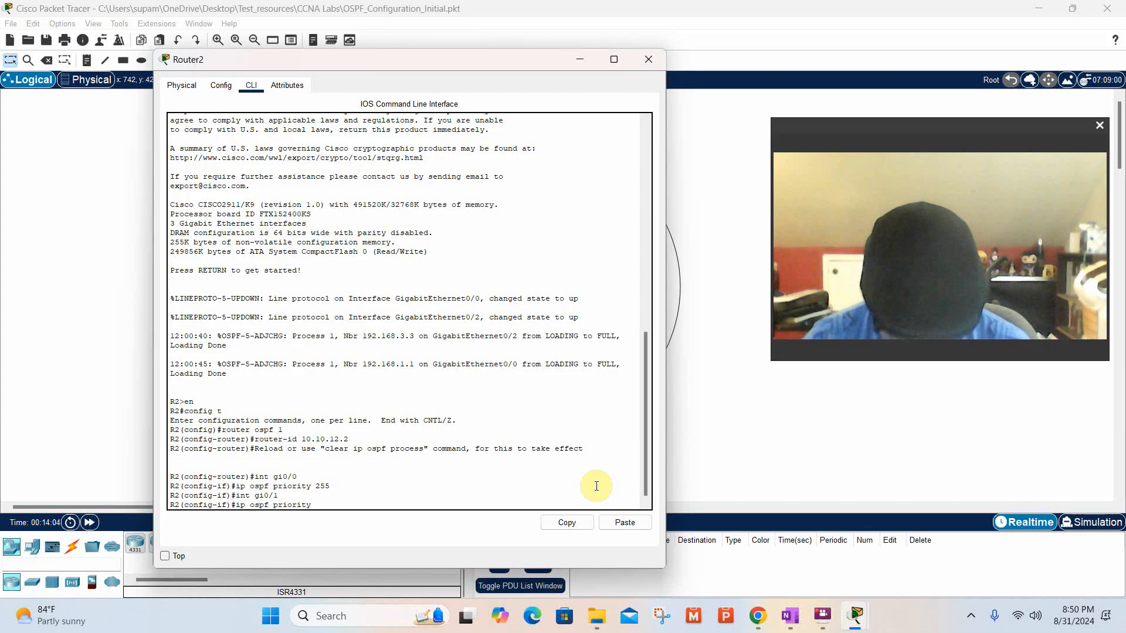
text( 255)
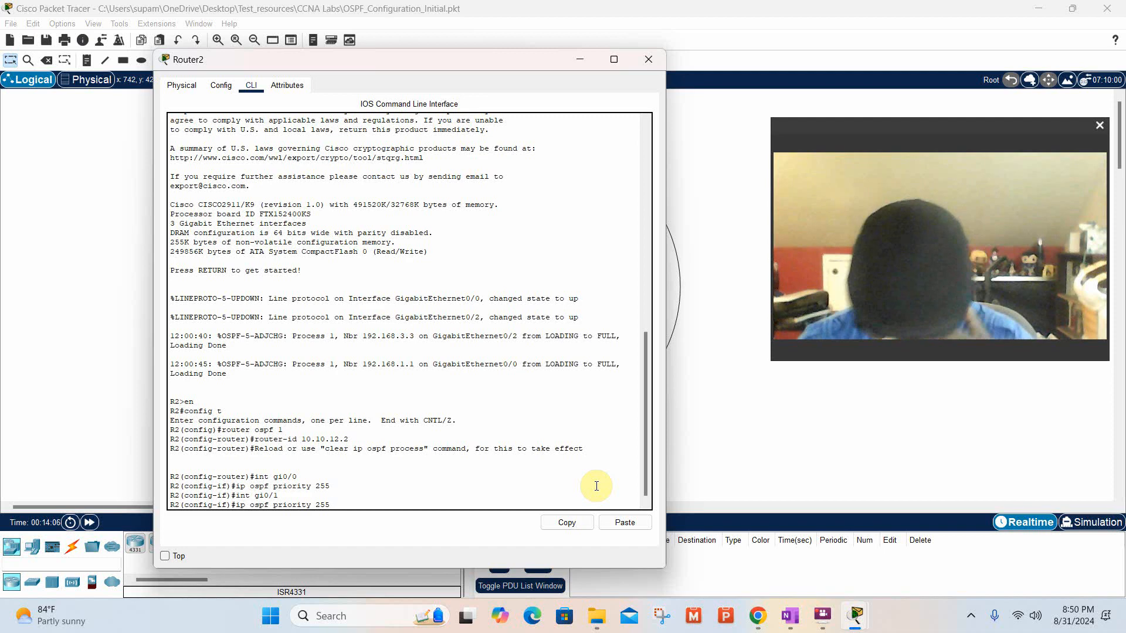
key(Return)
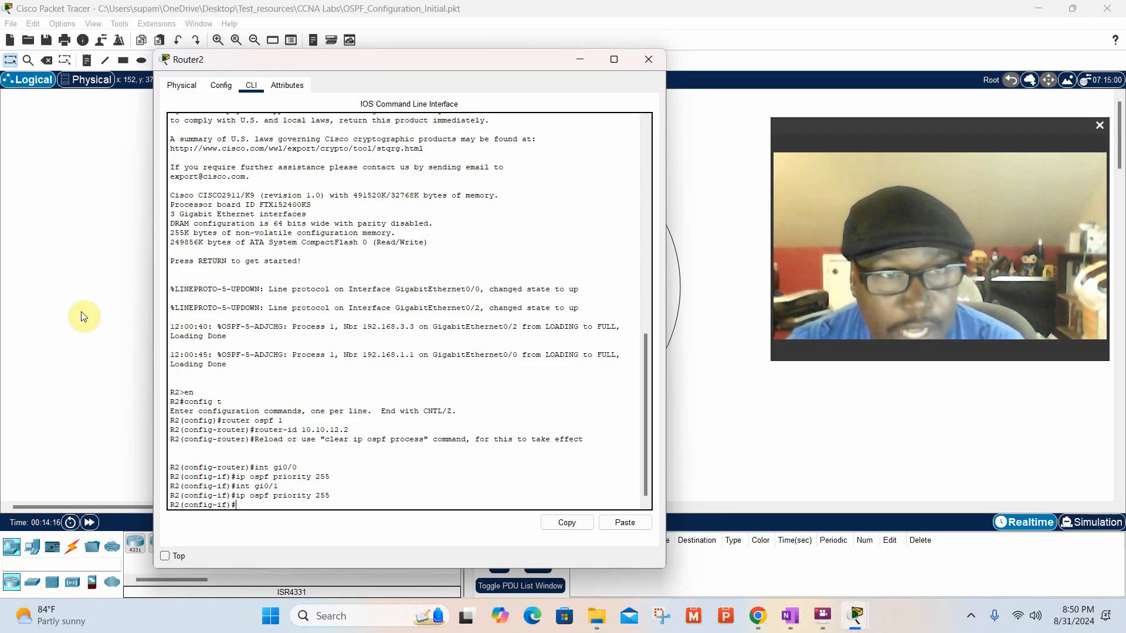
Switch to Router1's command line and enter OSPF process 1 configuration with the command router ospf 1.
click(50, 297)
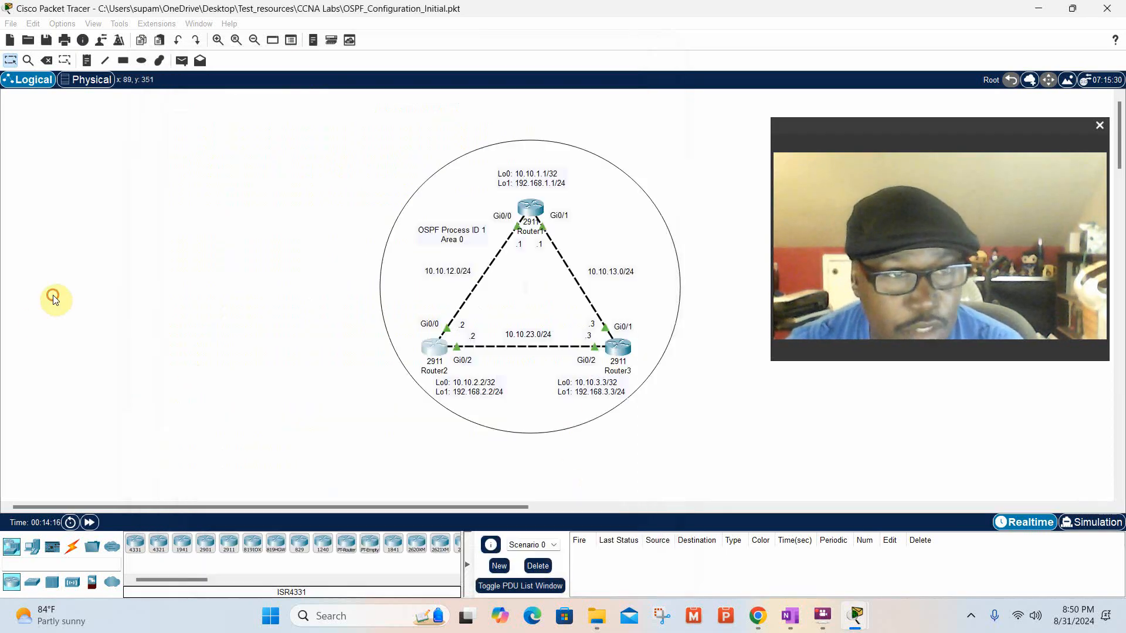
click(542, 211)
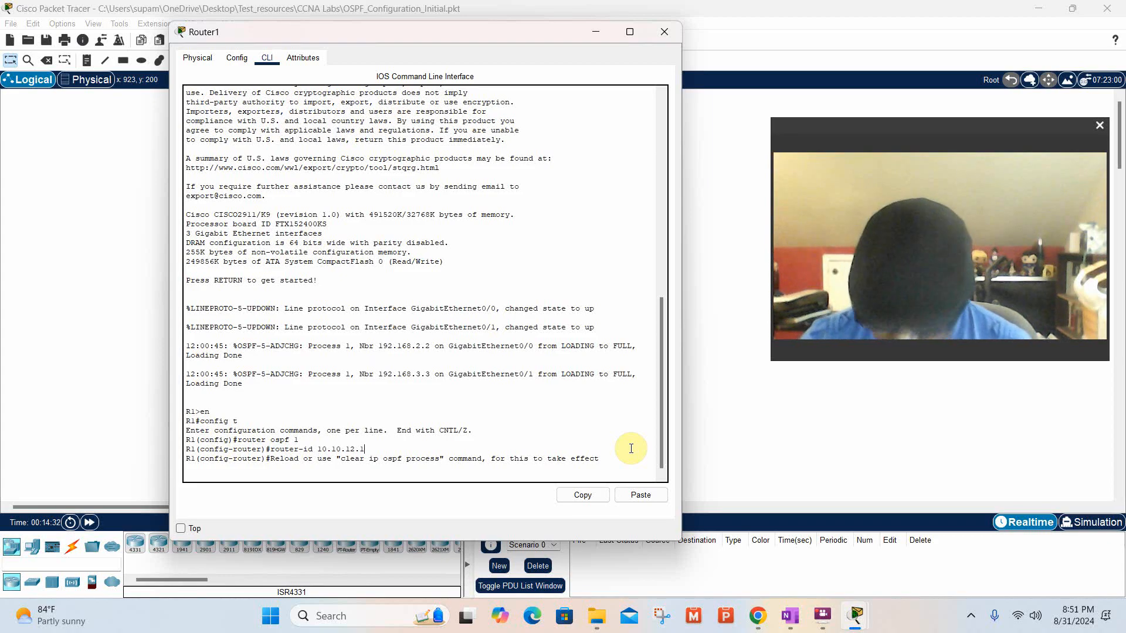
key(Return)
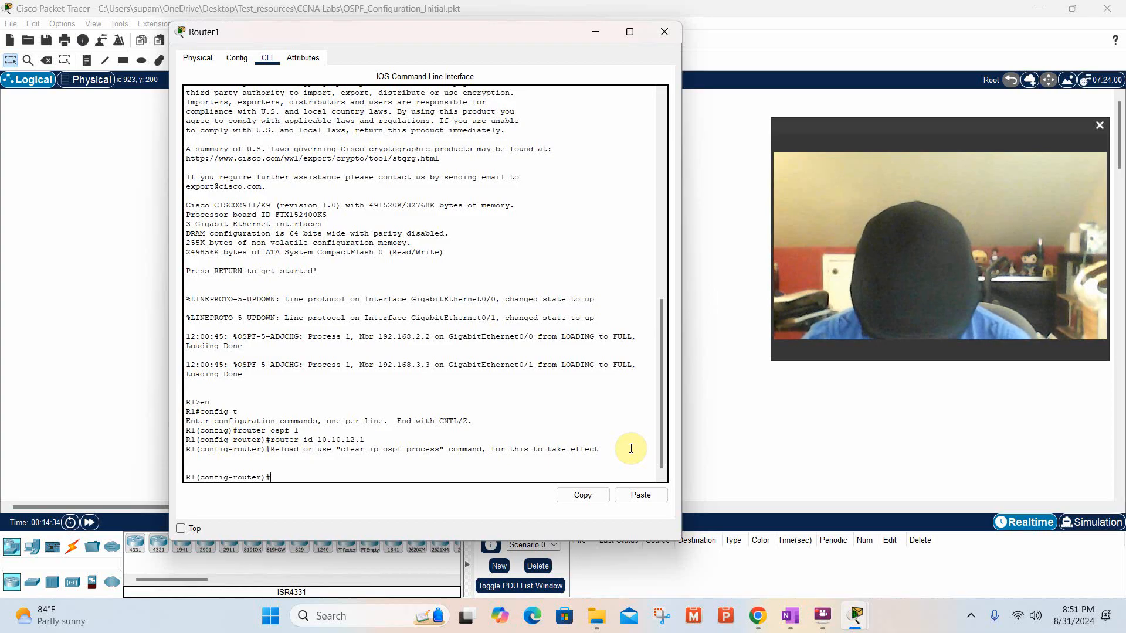
text(router)
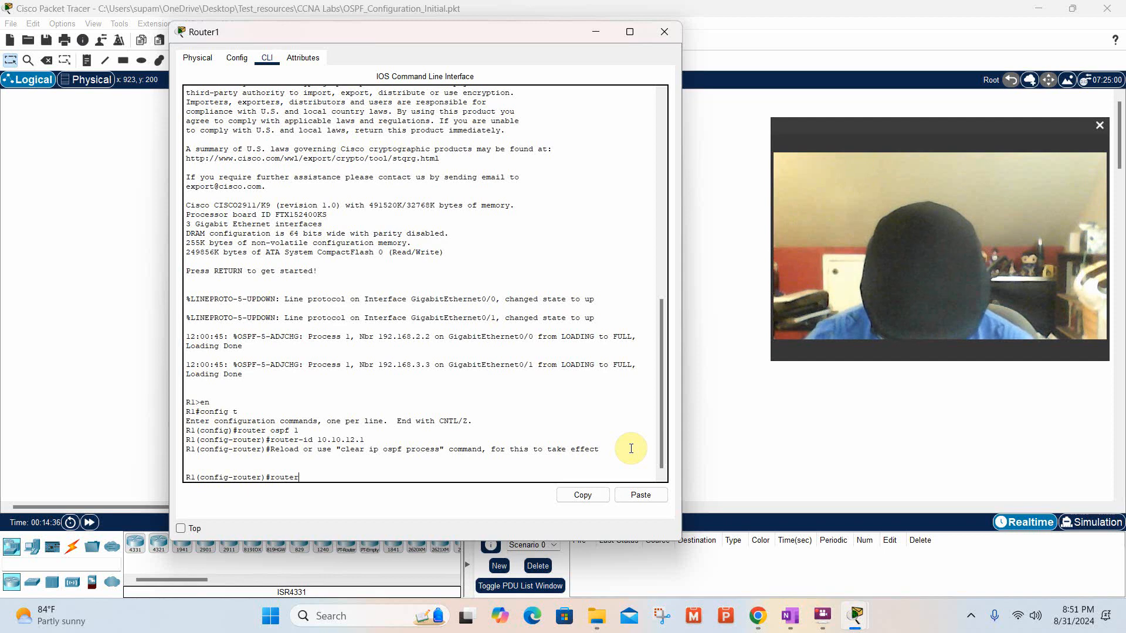
text( os)
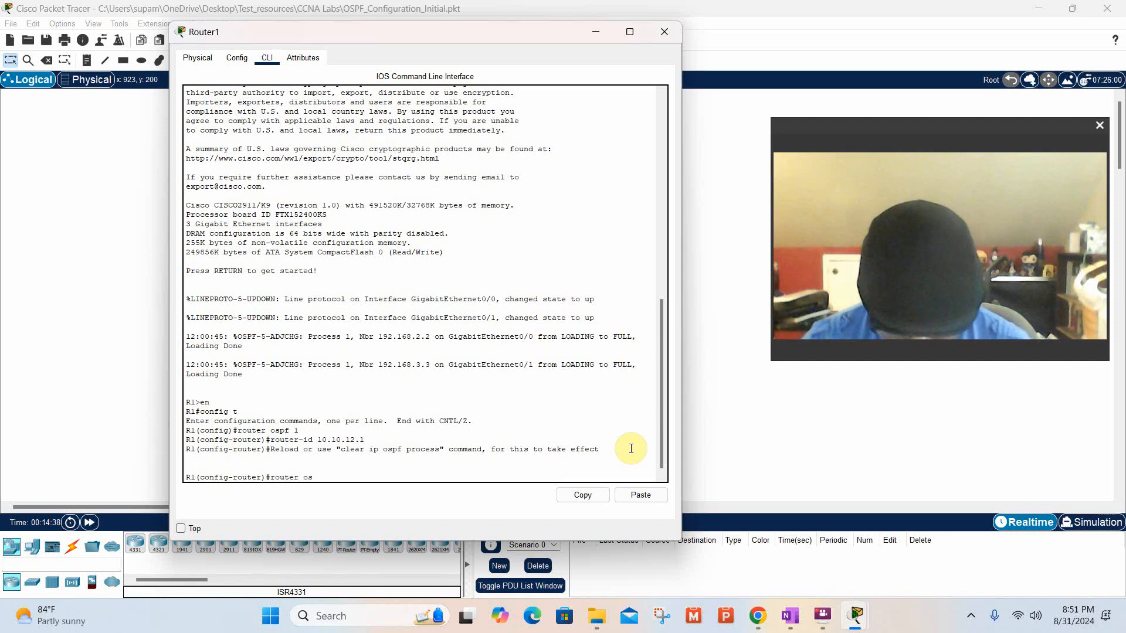
text(pf 1)
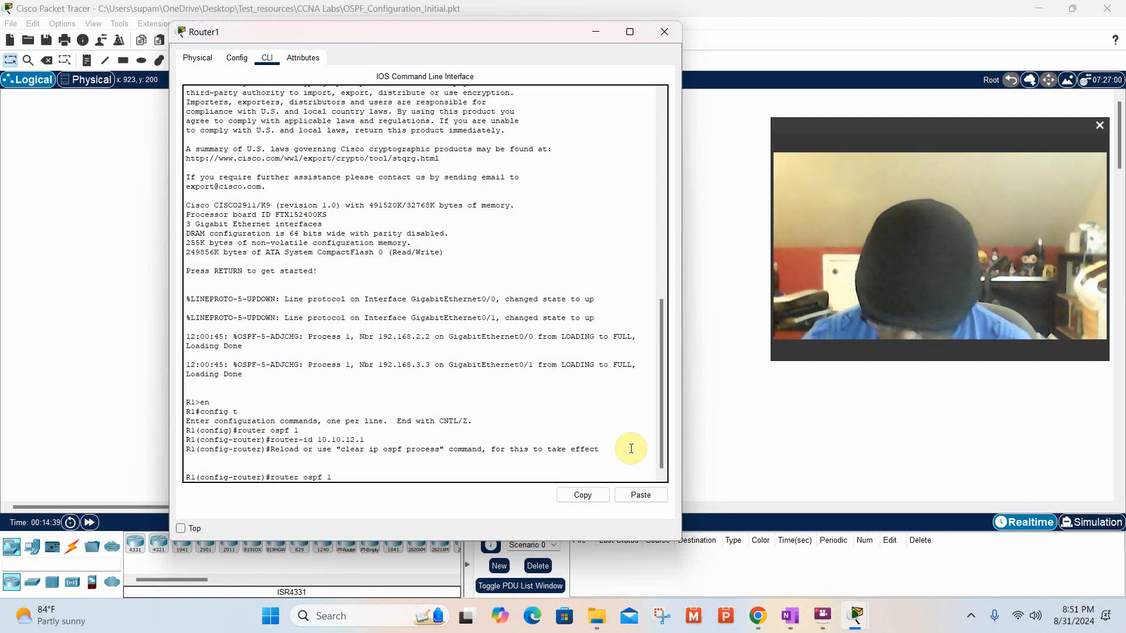
key(Return)
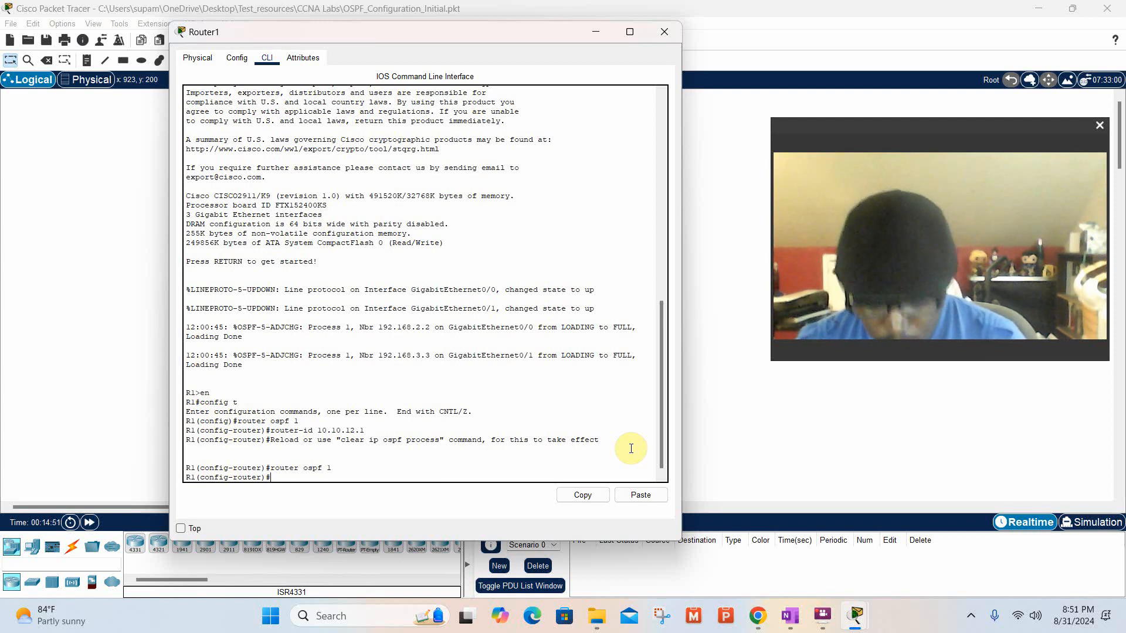
Advertise R1's Lo1 address from the topology in OSPF with the command network 192.168.1.1 0.0.0.0 area 0.
text(n)
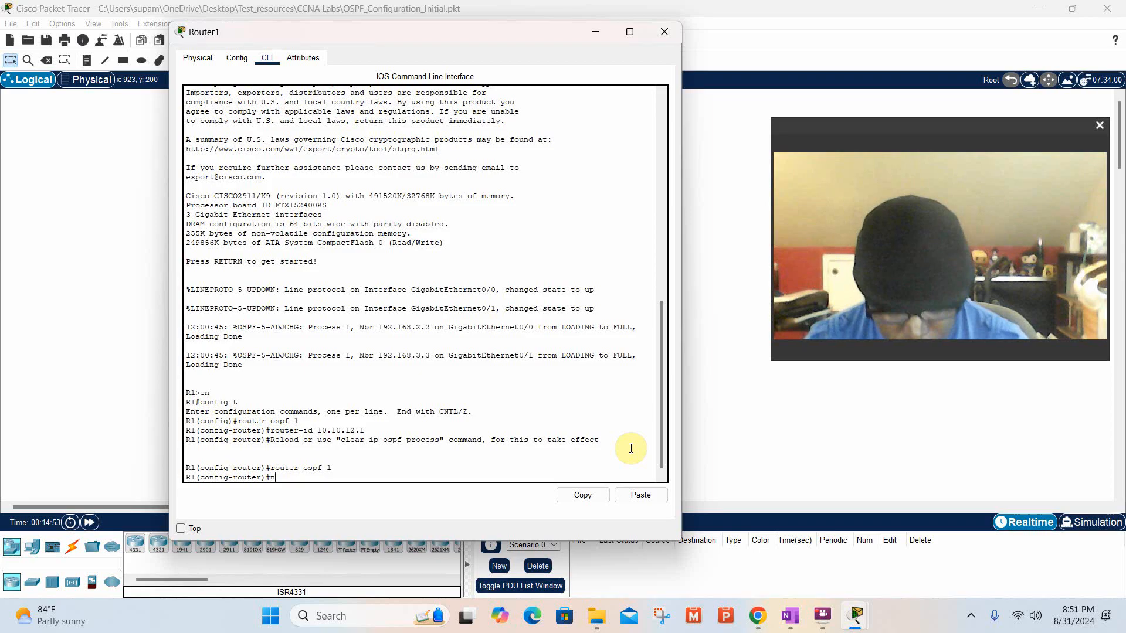
text(etwo)
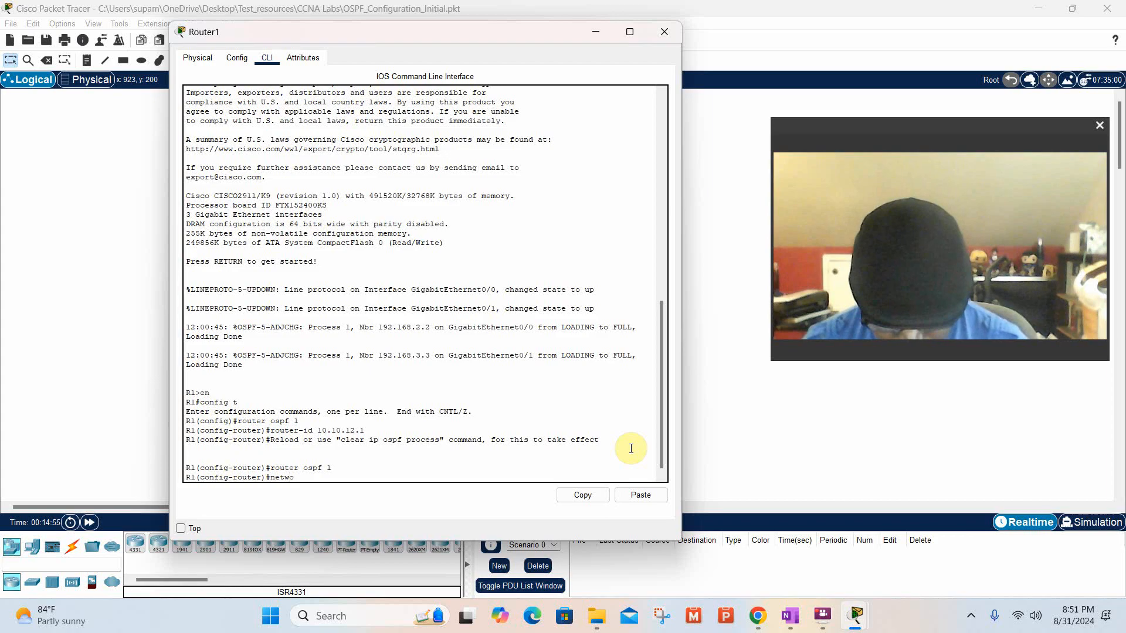
text(rk)
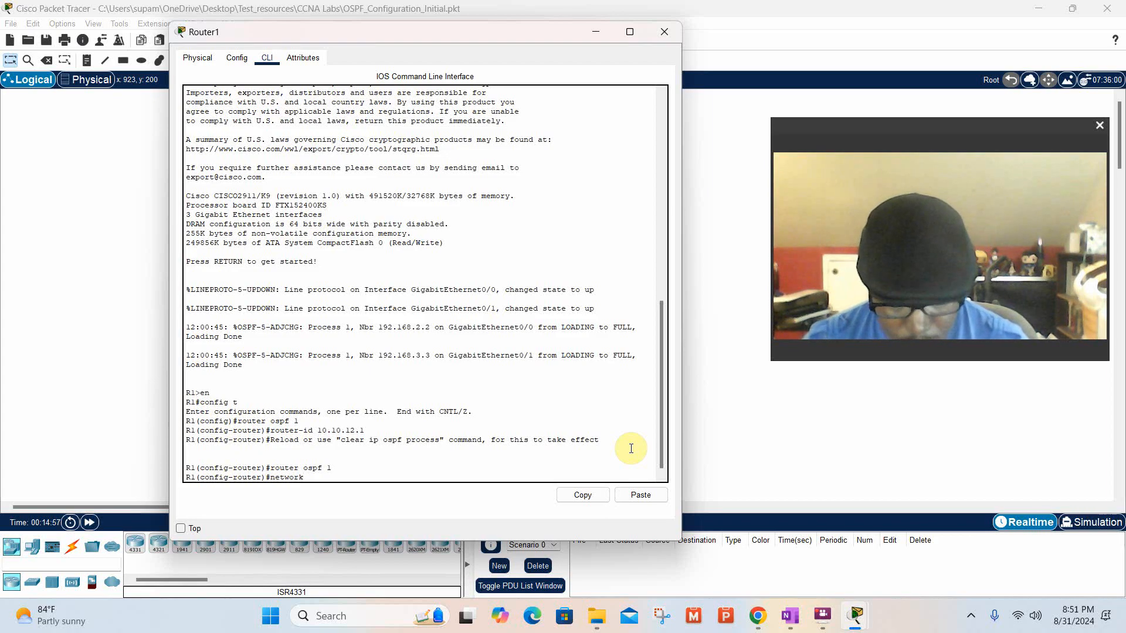
text( 192)
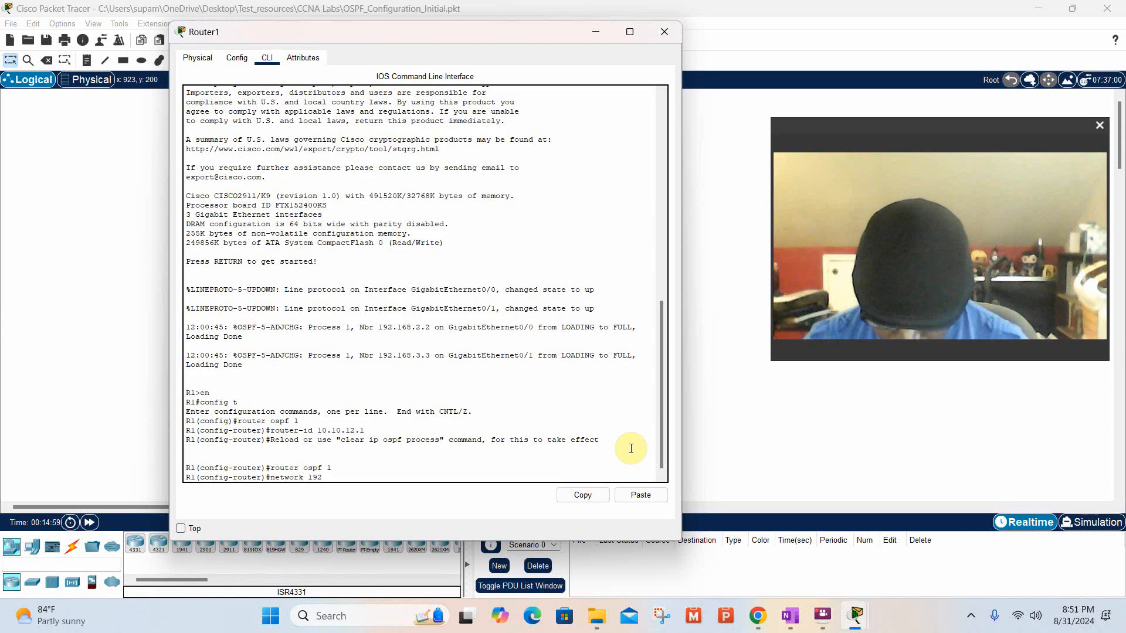
text(.168)
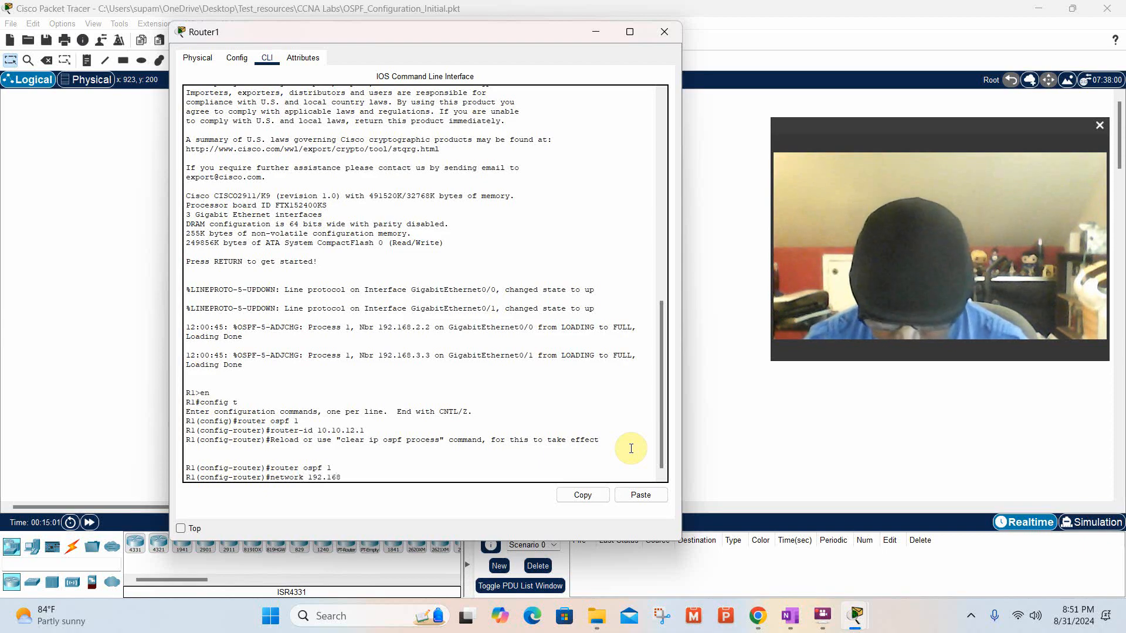
text(.)
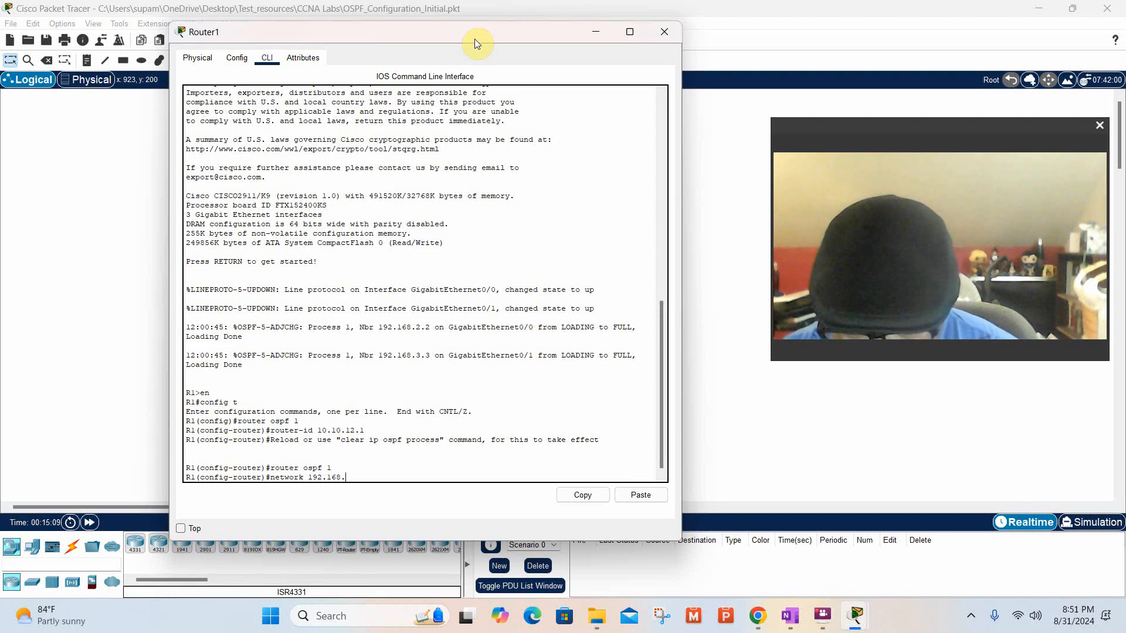
drag(460, 27, 488, 277)
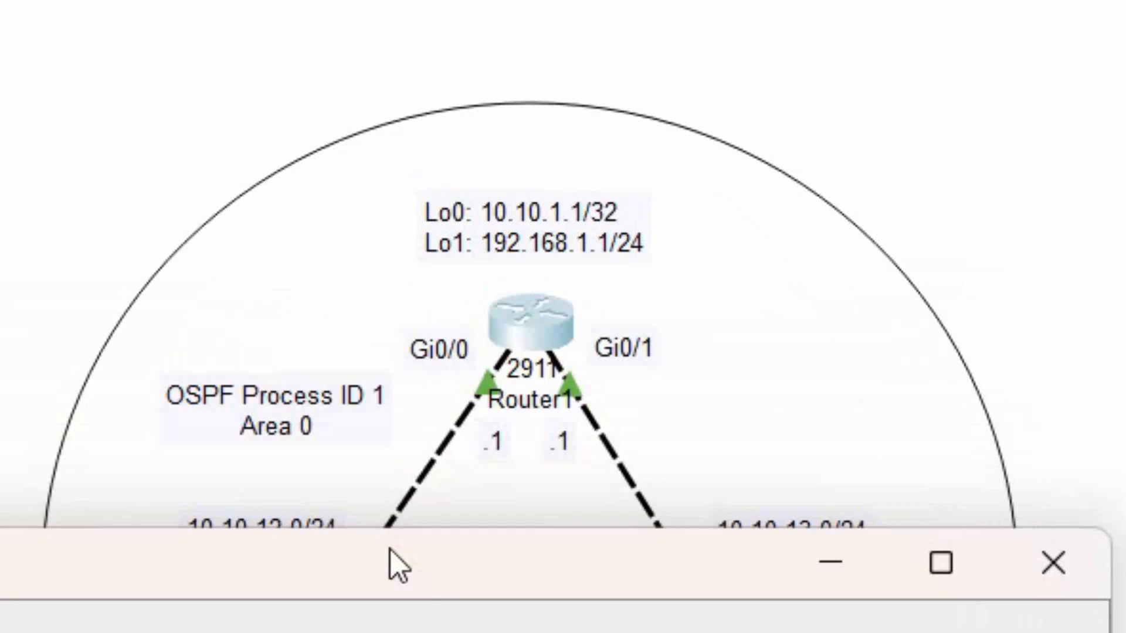
drag(391, 550, 489, 310)
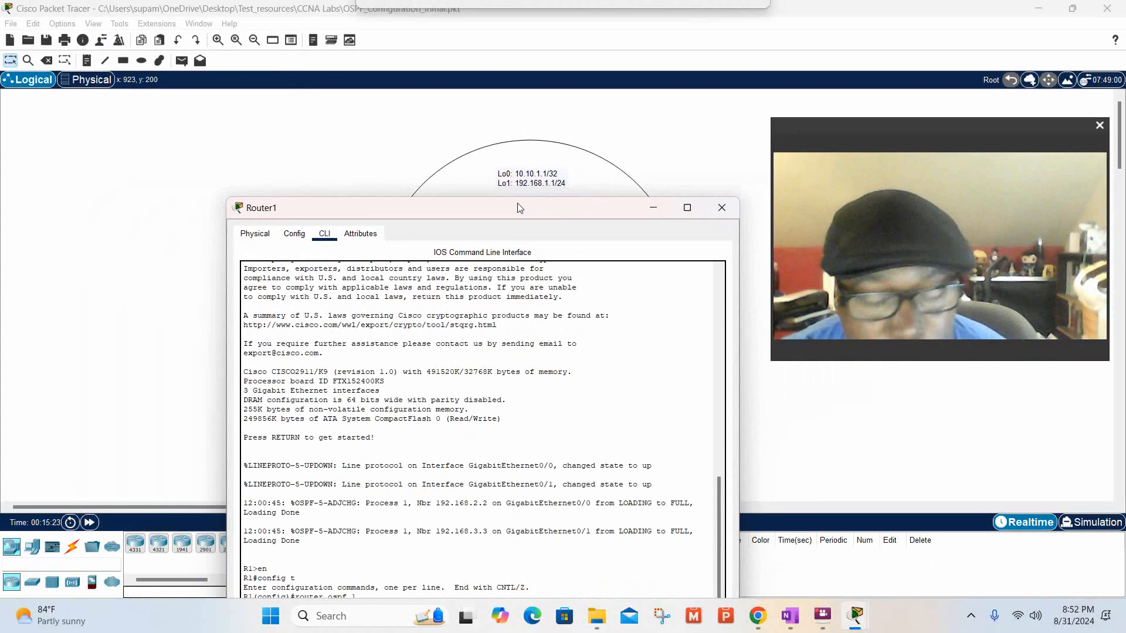
drag(518, 207, 514, 92)
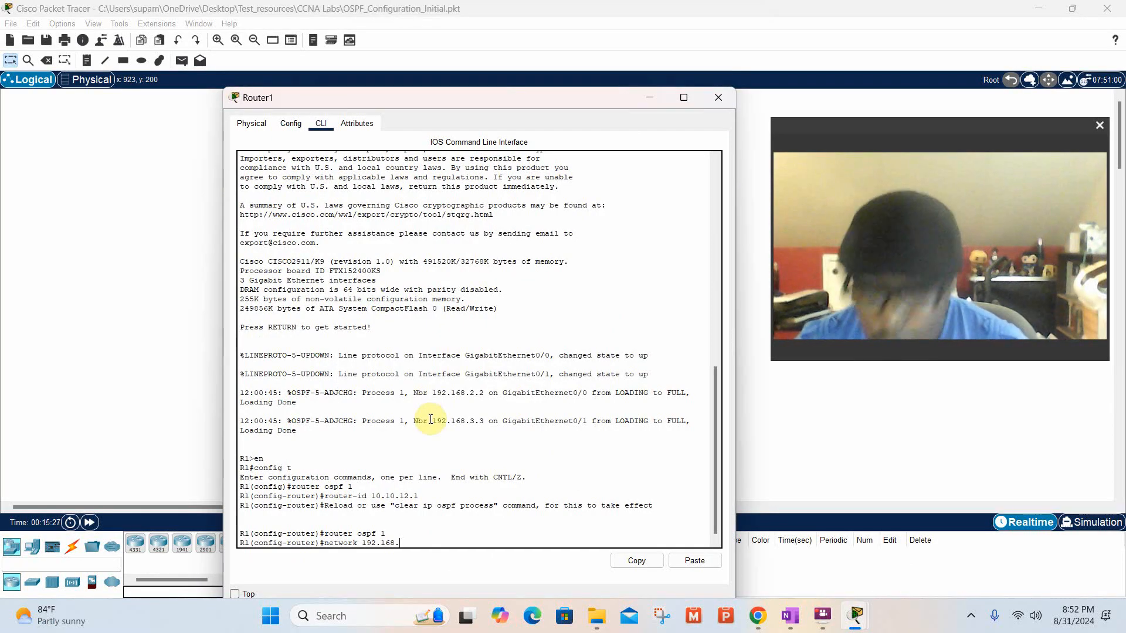
text(1)
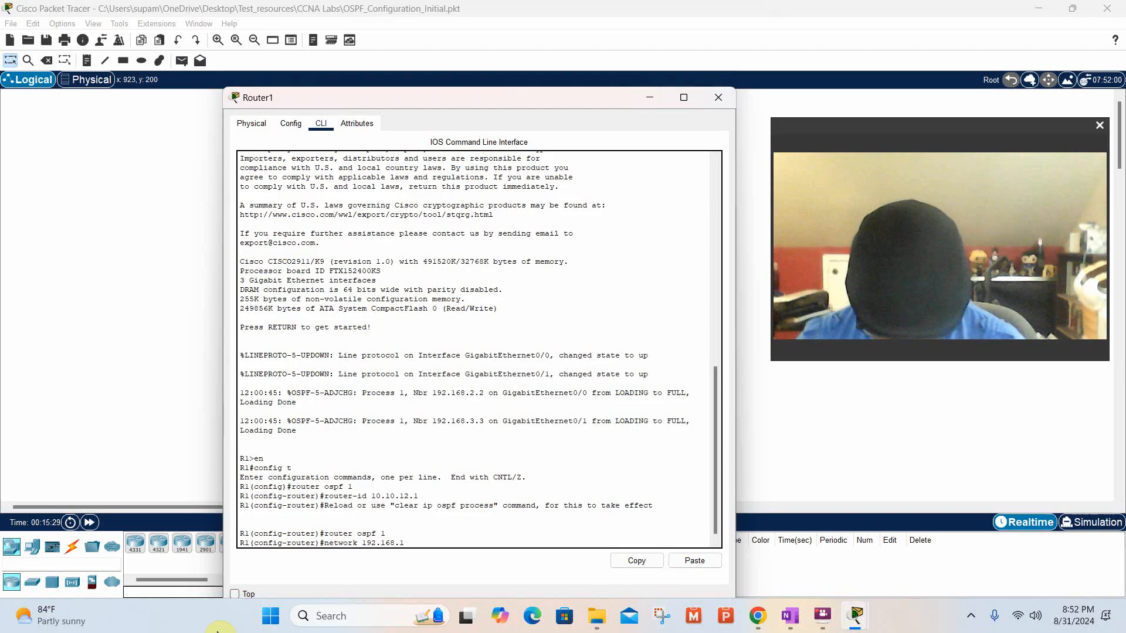
text(.1)
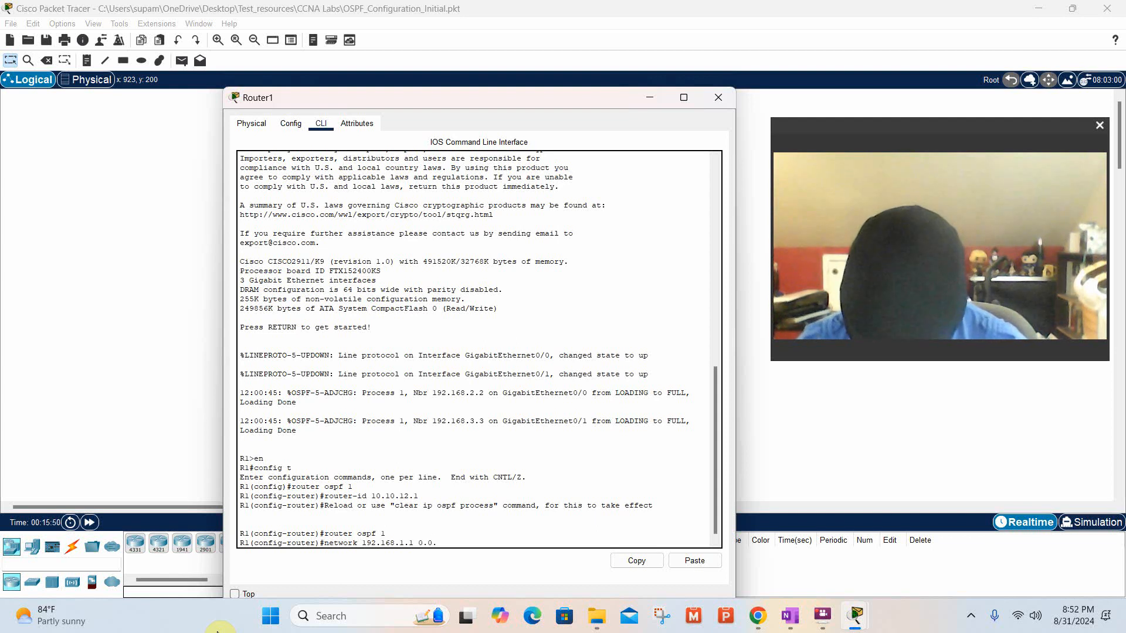
text(0.0)
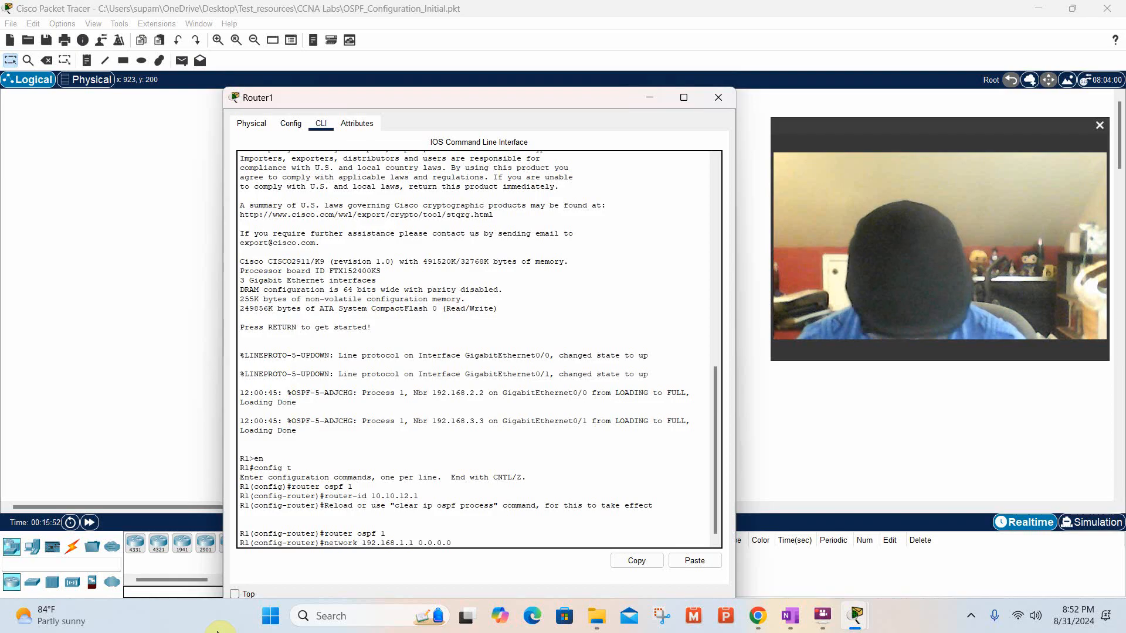
text( area 0)
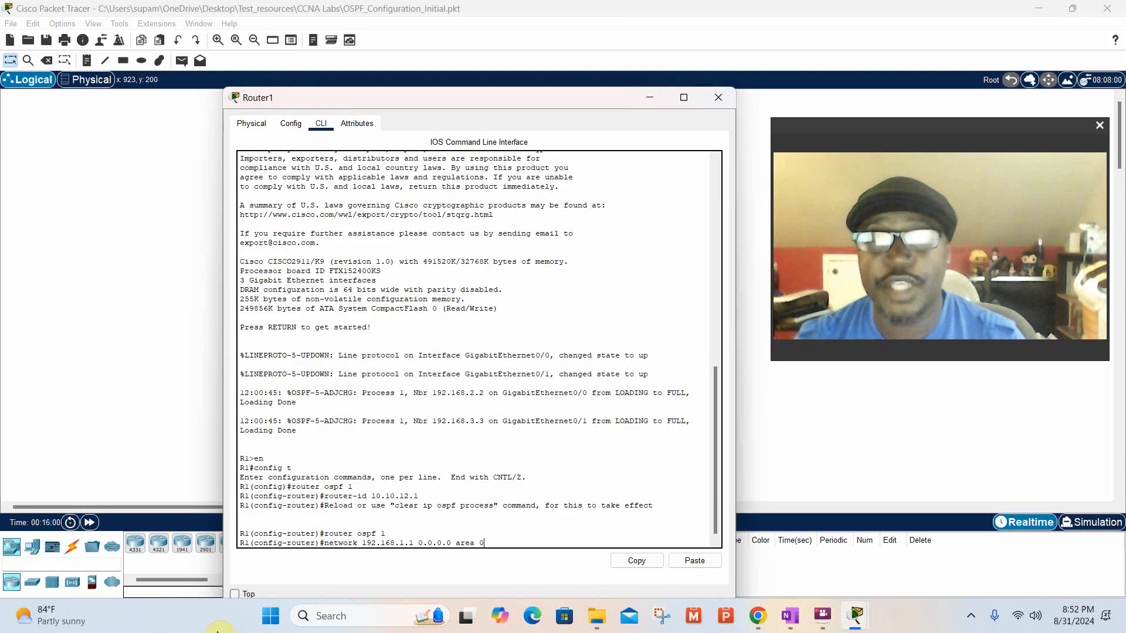
key(Return)
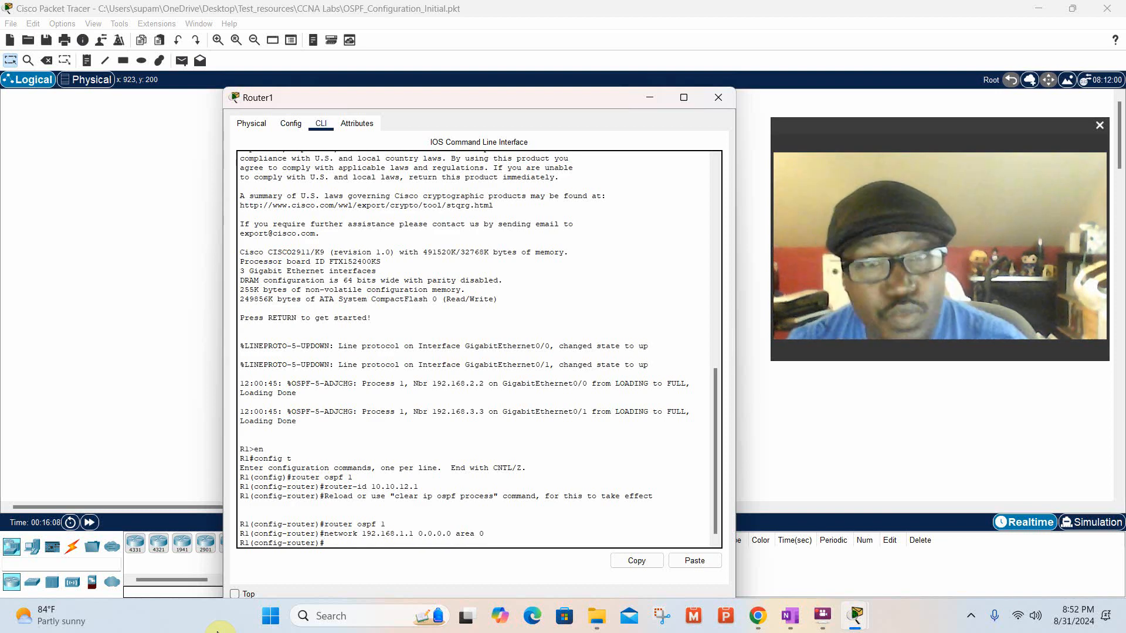
Switch to Router2's command line and enter OSPF process 1 configuration with the command router ospf 1.
click(156, 395)
click(440, 352)
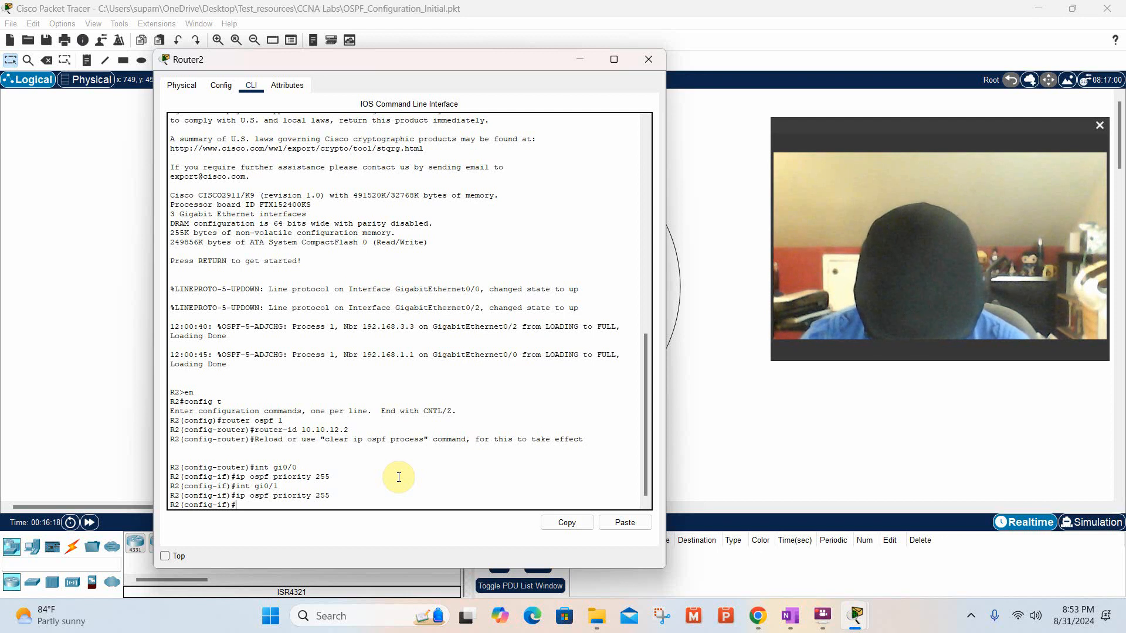
text(rout)
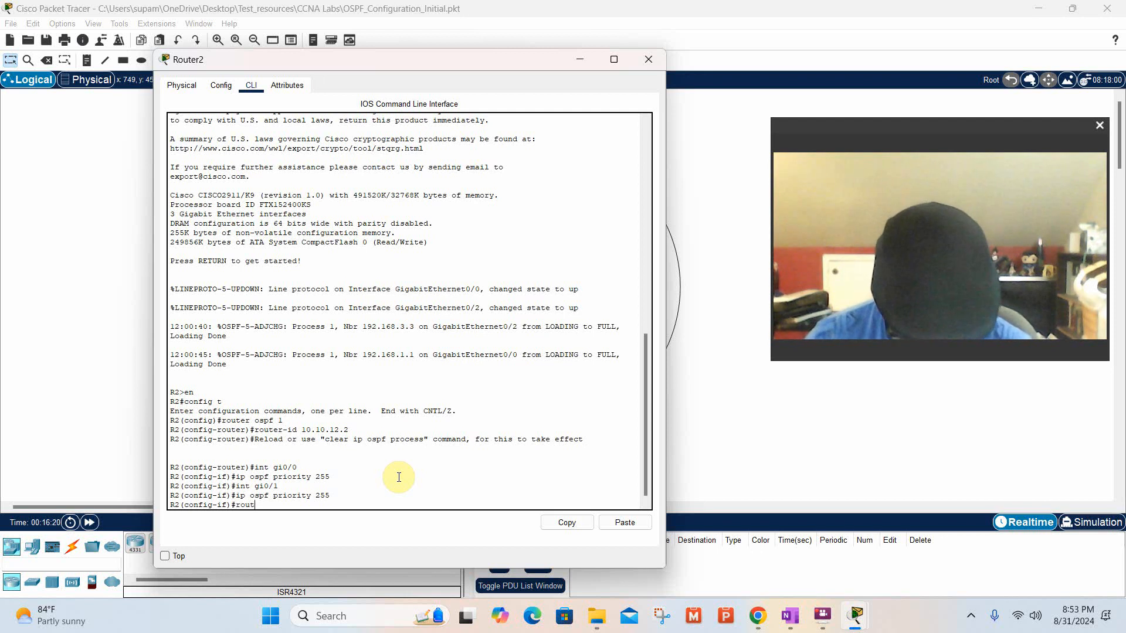
text(er os)
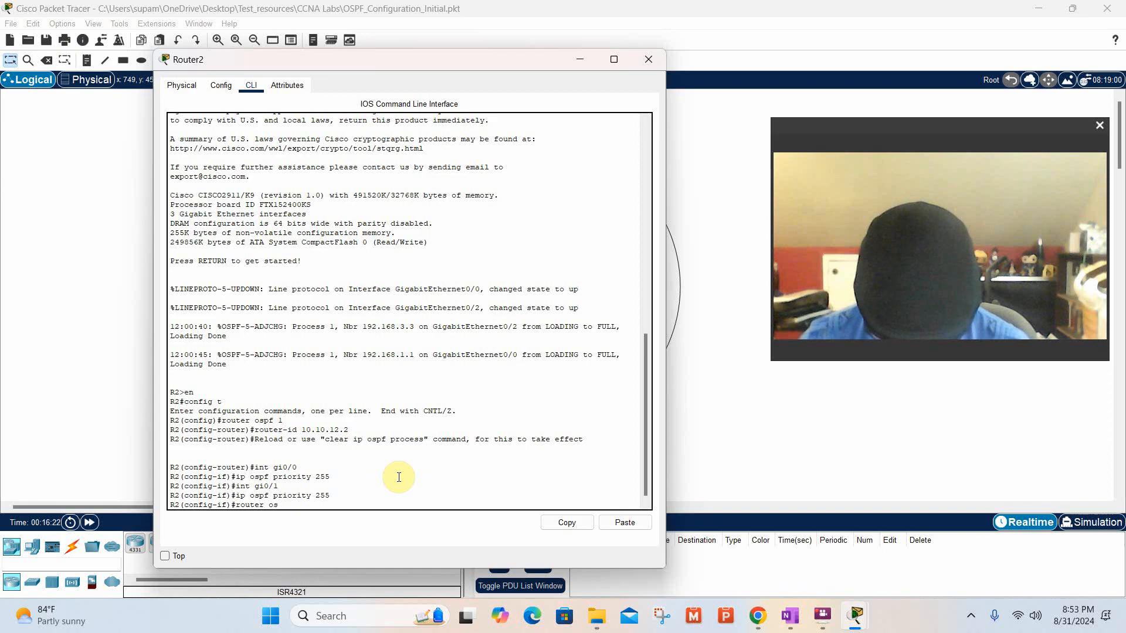
text(pf )
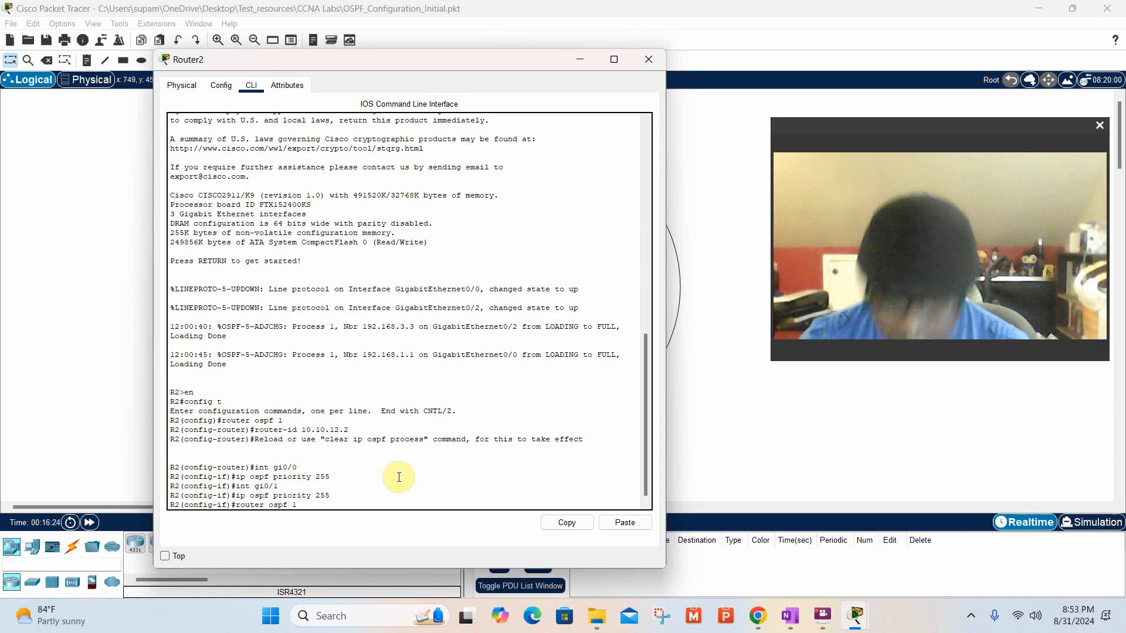
text(1)
key(Return)
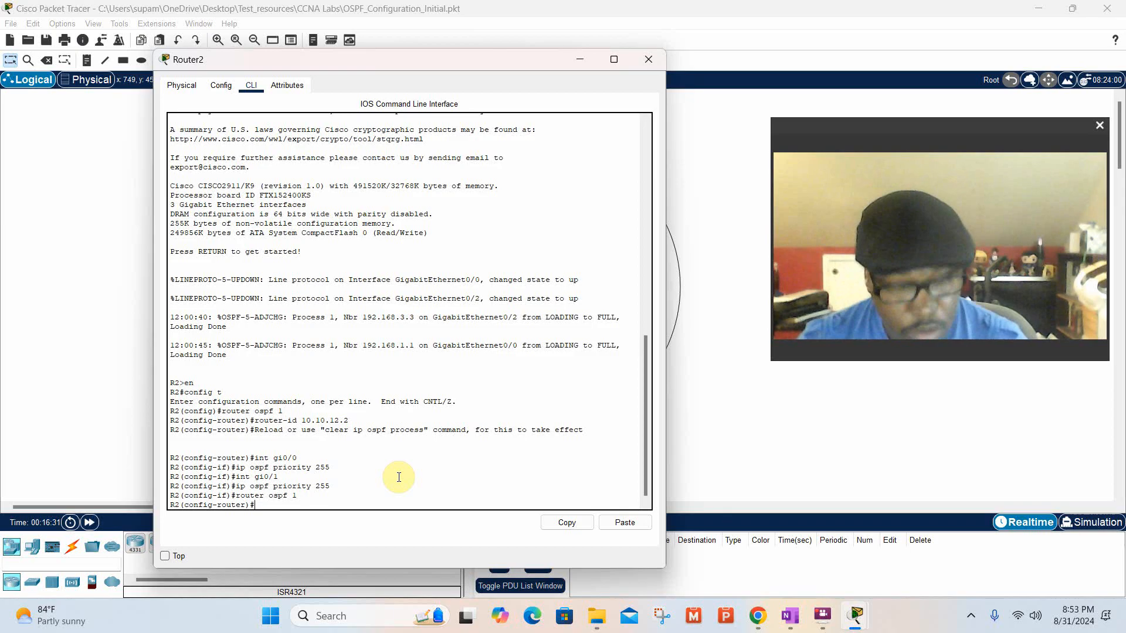
Advertise R2's Lo1 address from the topology in OSPF with the command network 192.168.2.2 0.0.0.0 area 0.
text(netw)
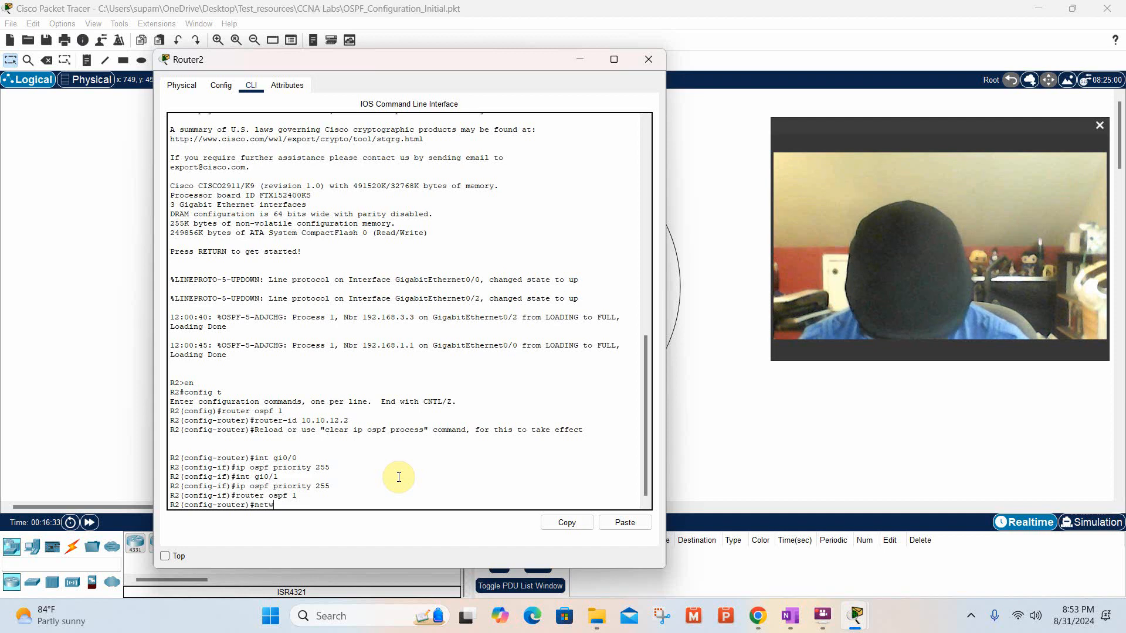
text(ork)
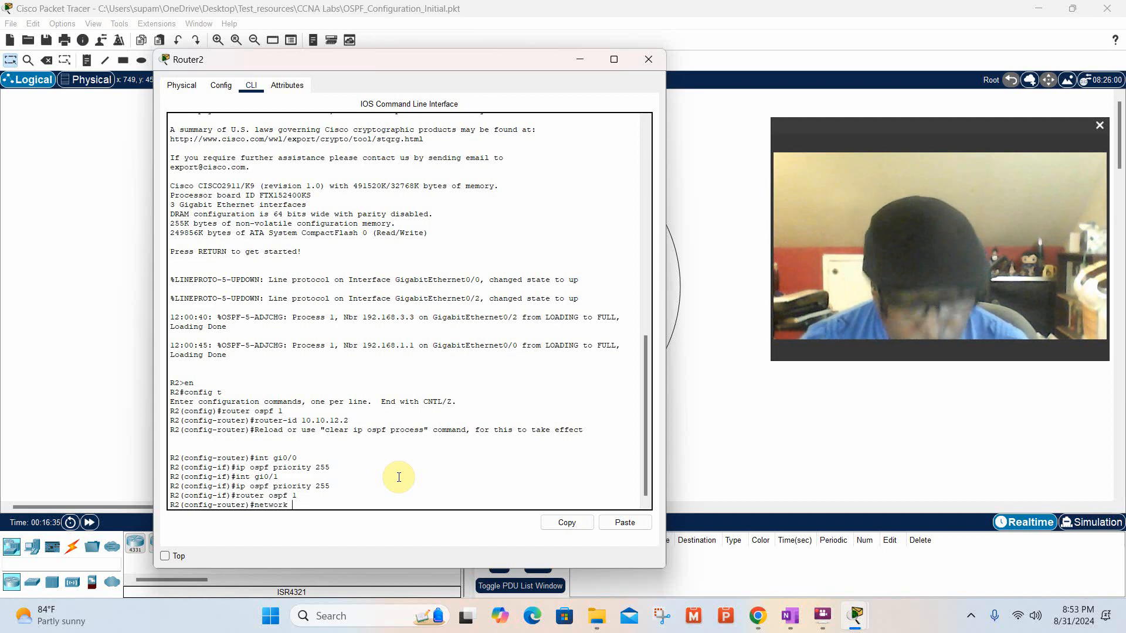
text( 192)
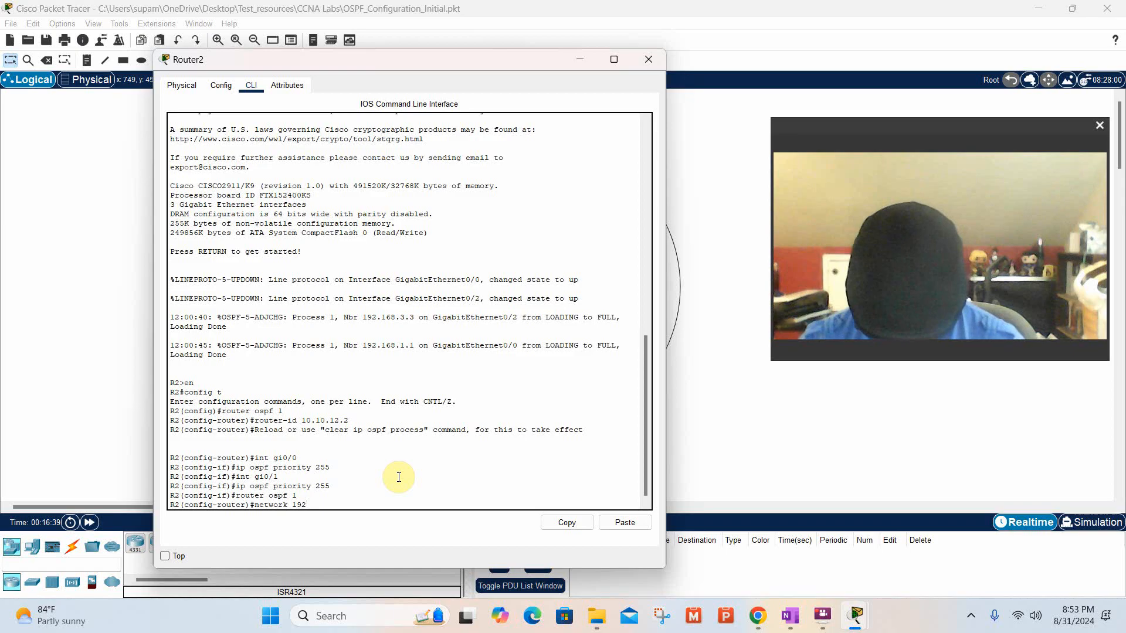
text(.18)
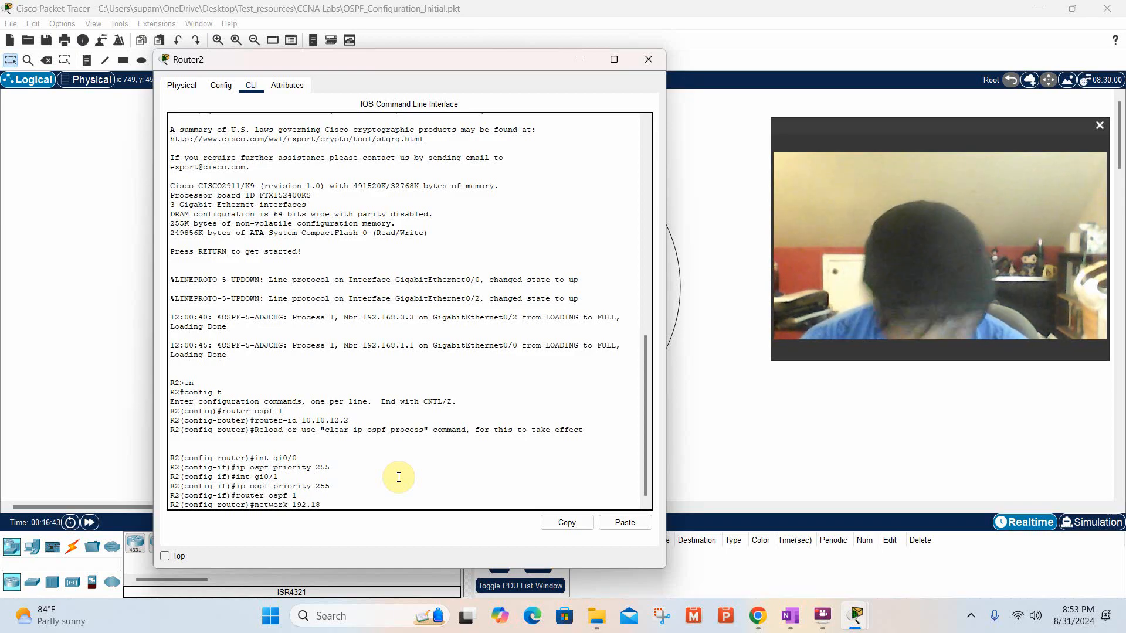
key(BackSpace)
text(6)
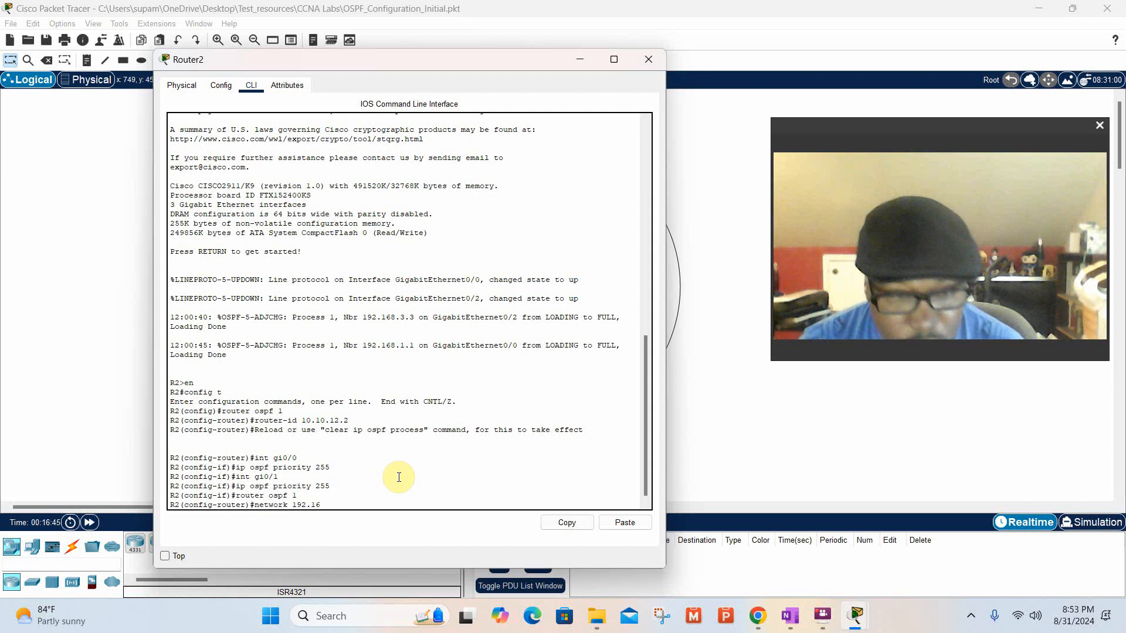
text(8.2.2)
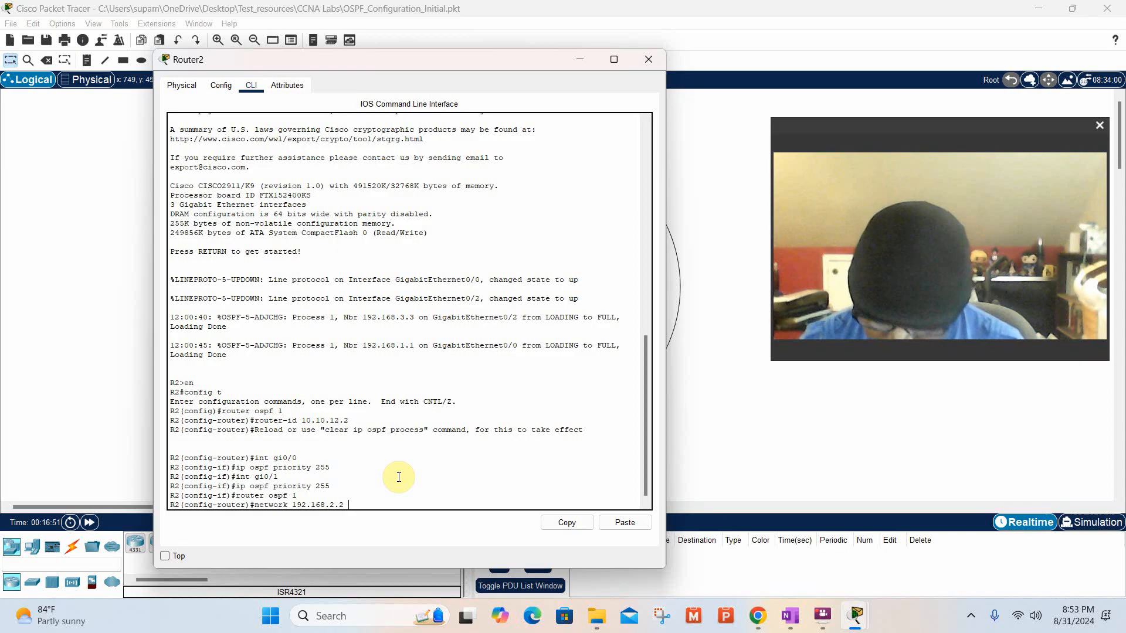
text( 0.0.0)
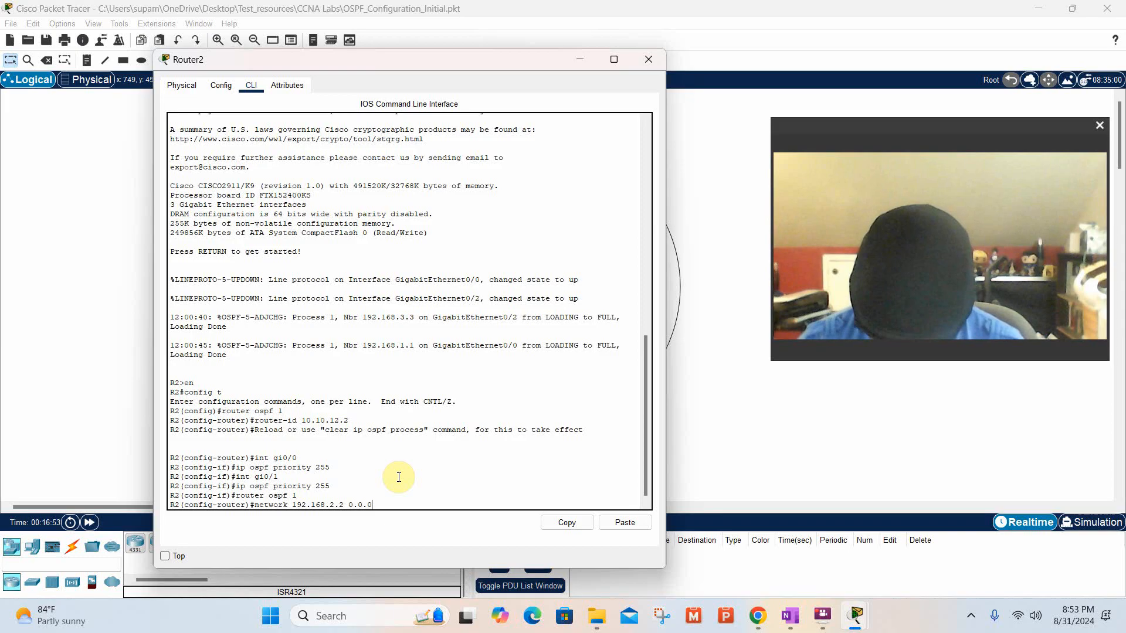
text(.0 )
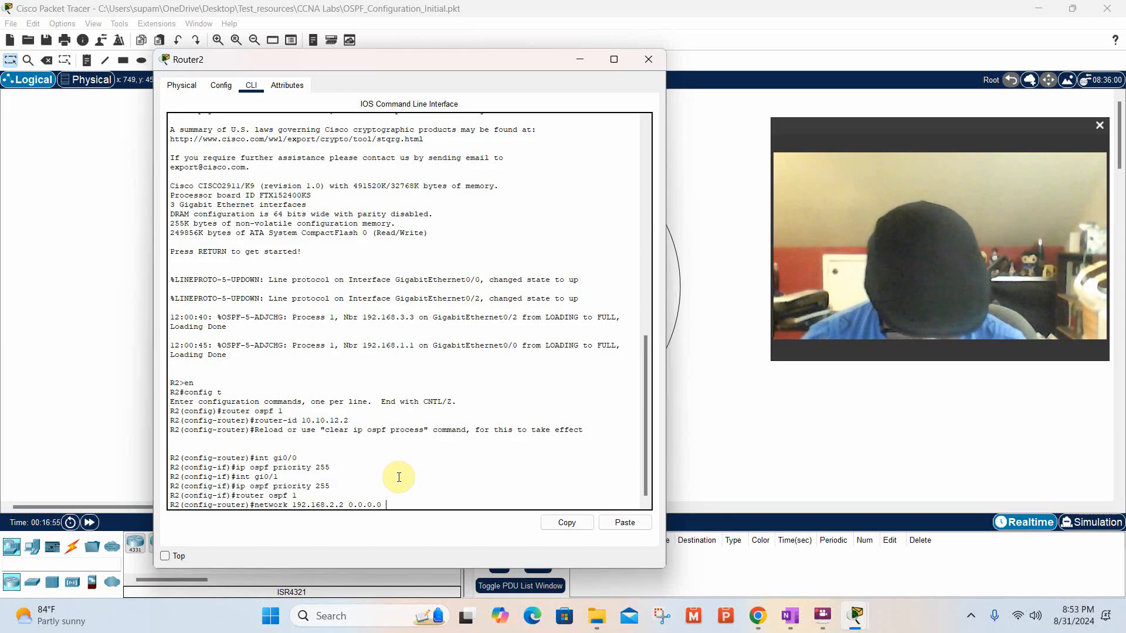
text(area)
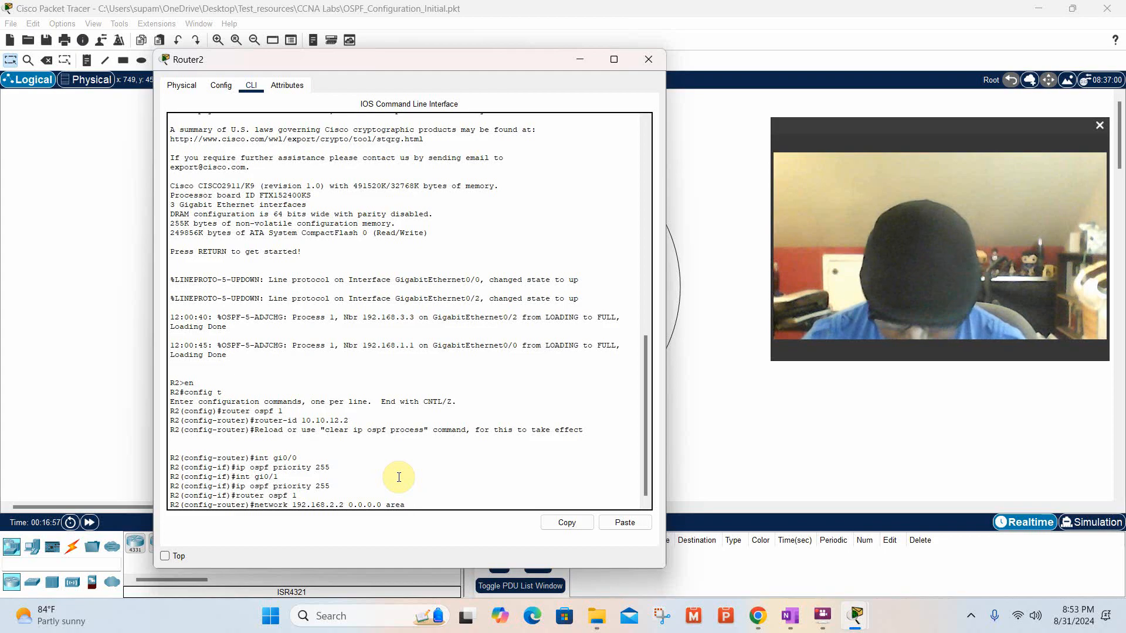
text( 0)
key(Return)
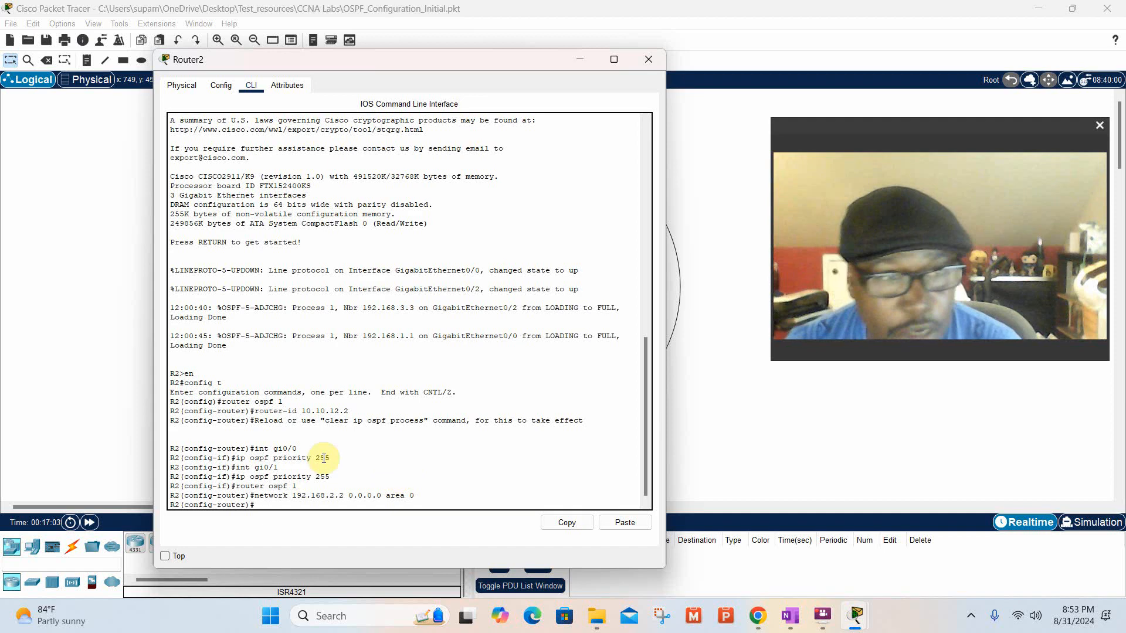
Switch to Router3's command line and enter global configuration mode with the commands en and config t.
click(114, 347)
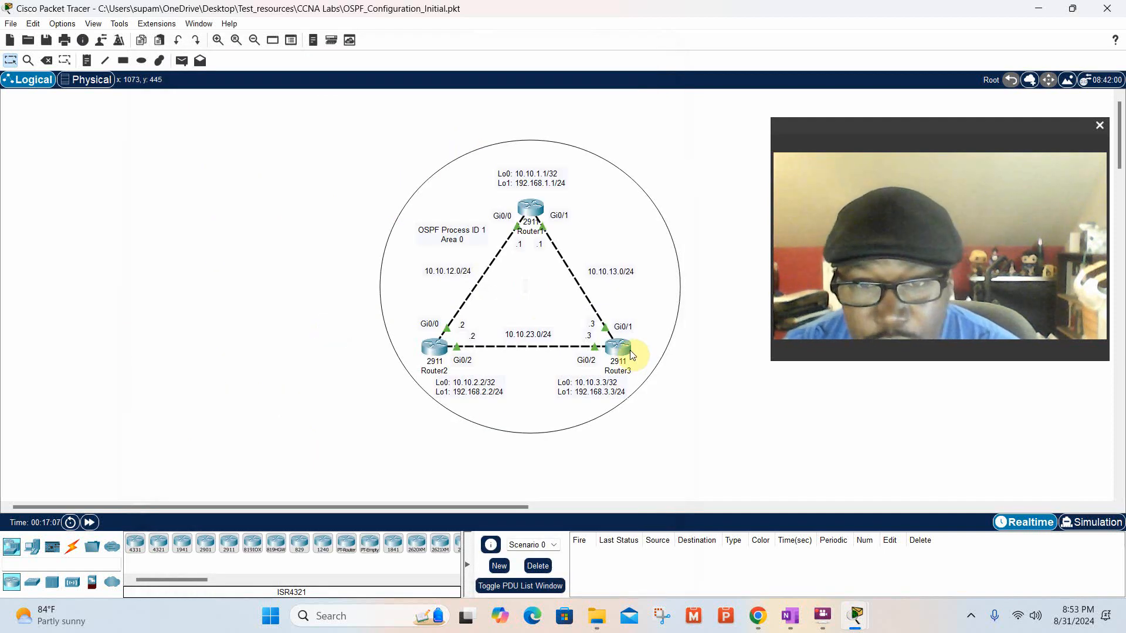
mouse_move(630, 350)
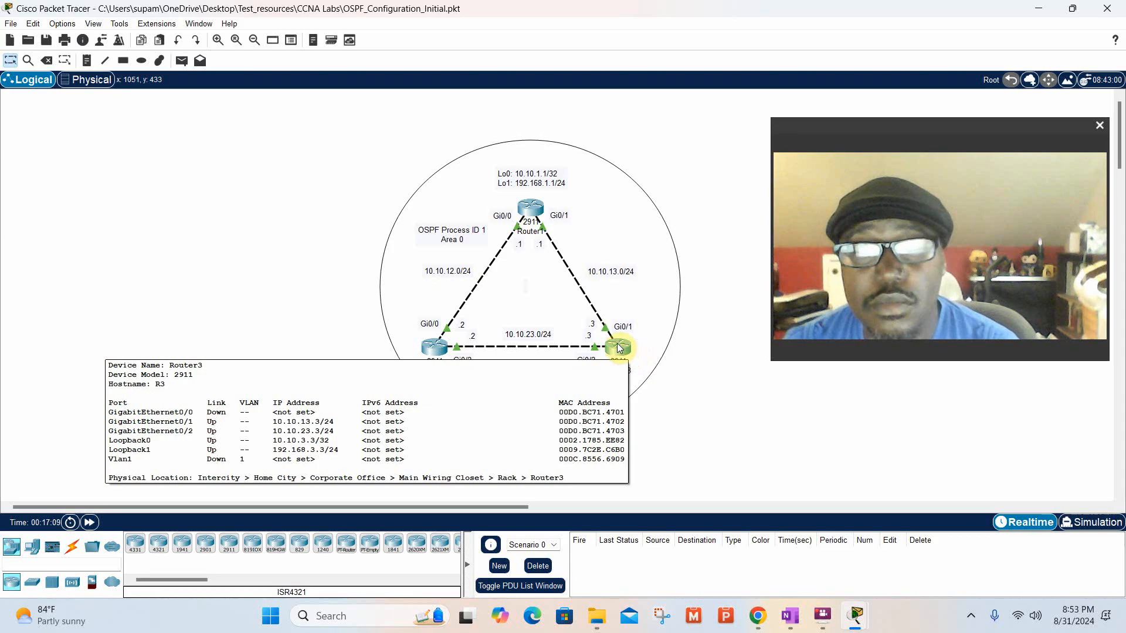
click(619, 348)
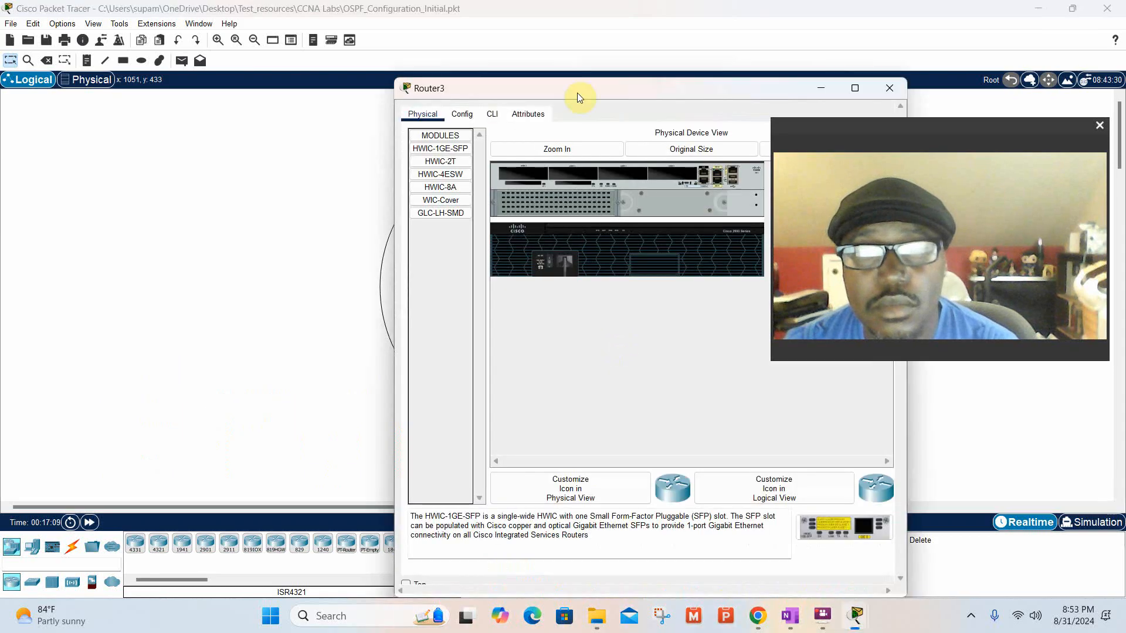
drag(590, 89, 249, 68)
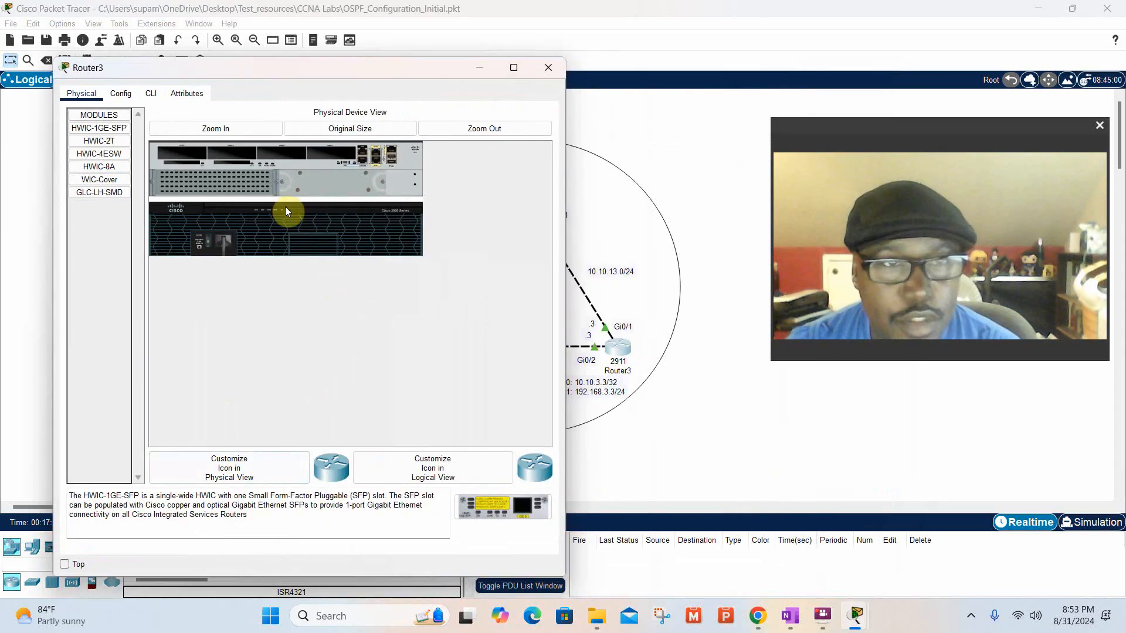
click(157, 96)
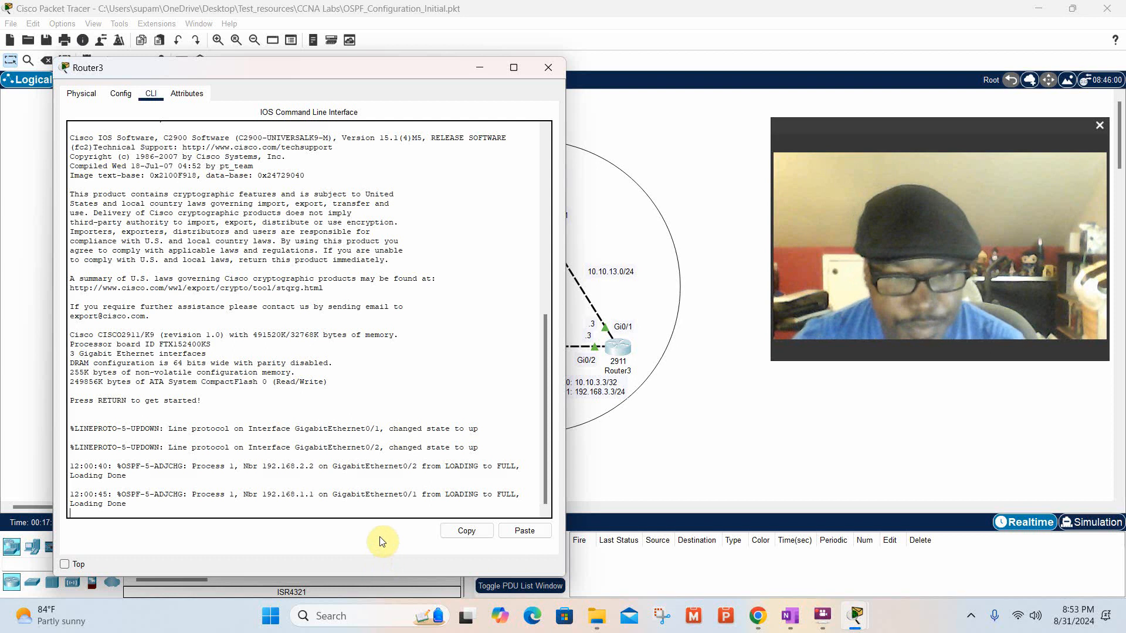
key(Return)
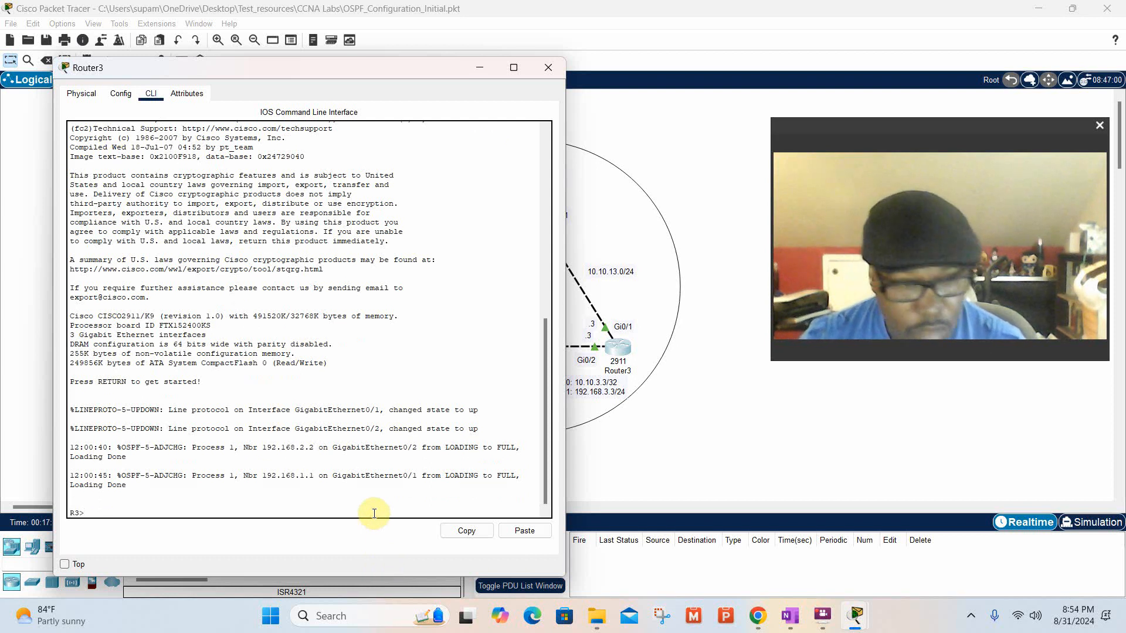
text(en)
key(Return)
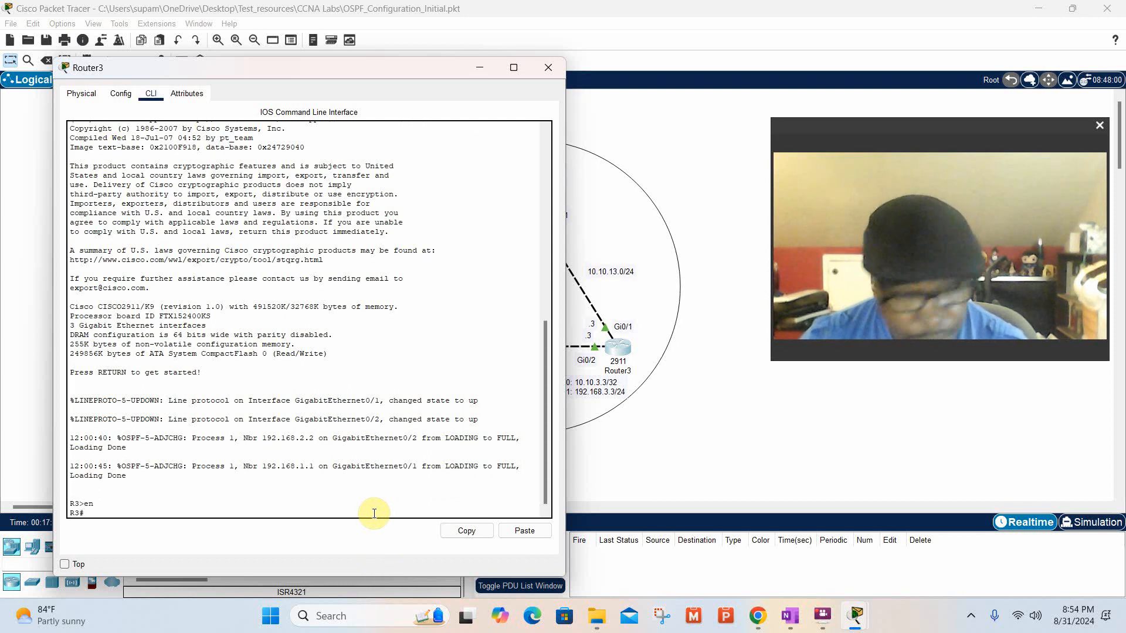
text(confi)
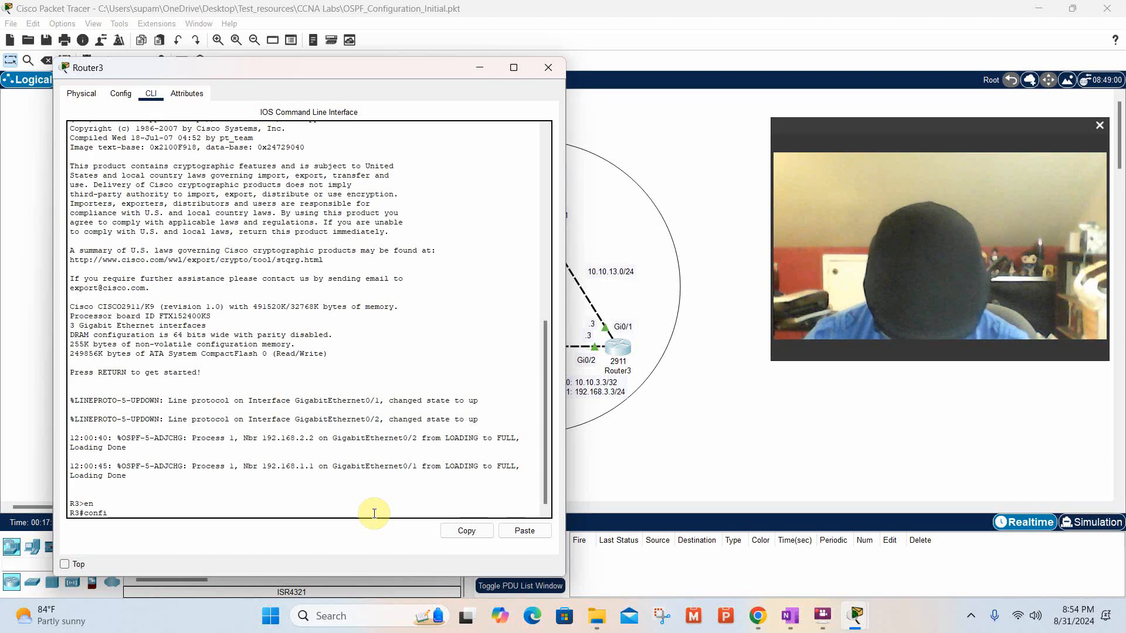
text(g t)
key(Return)
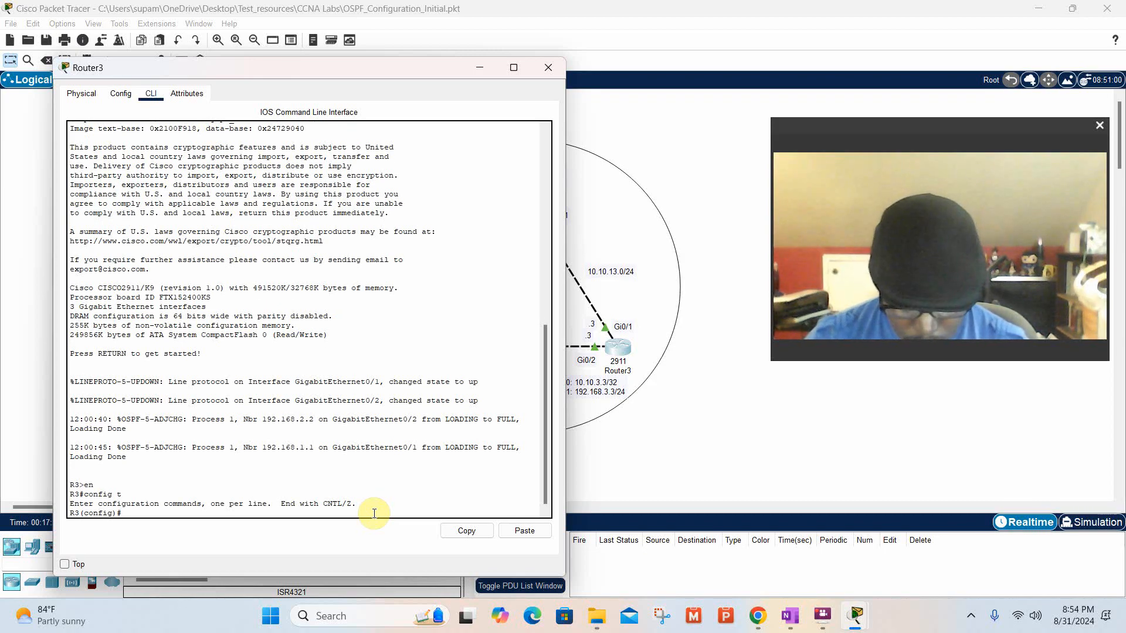
Enter OSPF process 1 configuration on R3 with the command router ospf 1.
text(router)
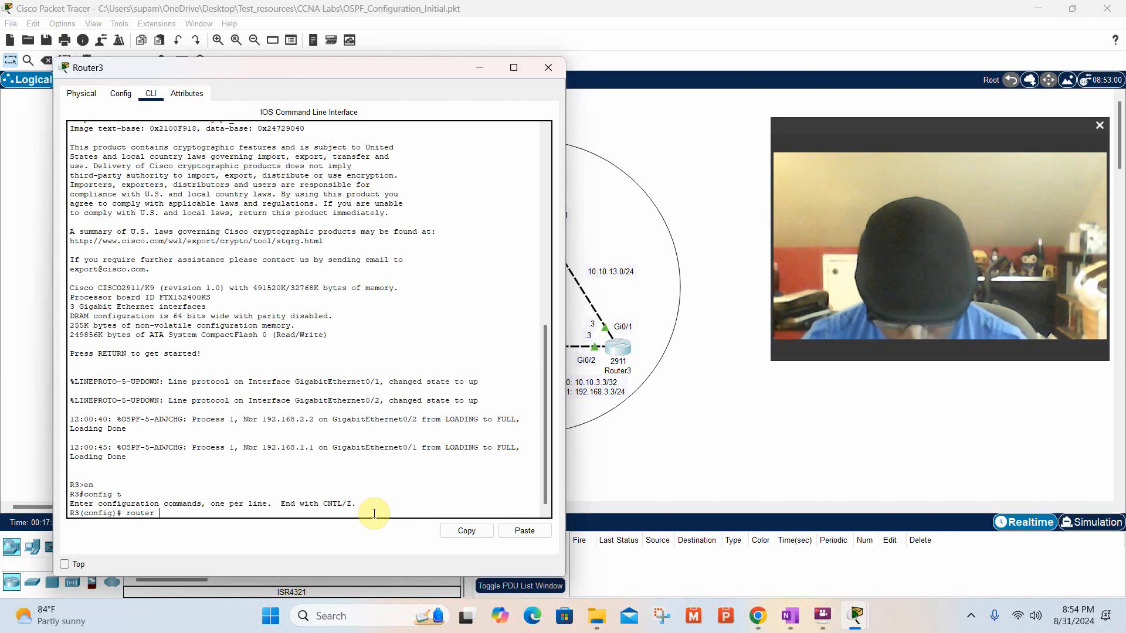
text( ospf)
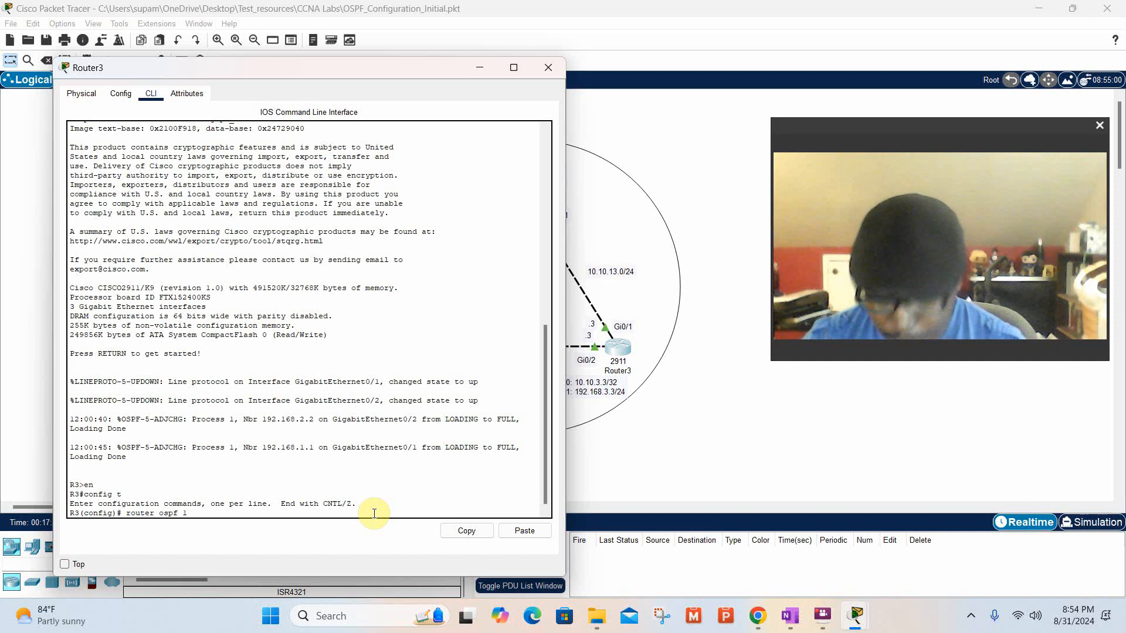
text( 1)
key(Return)
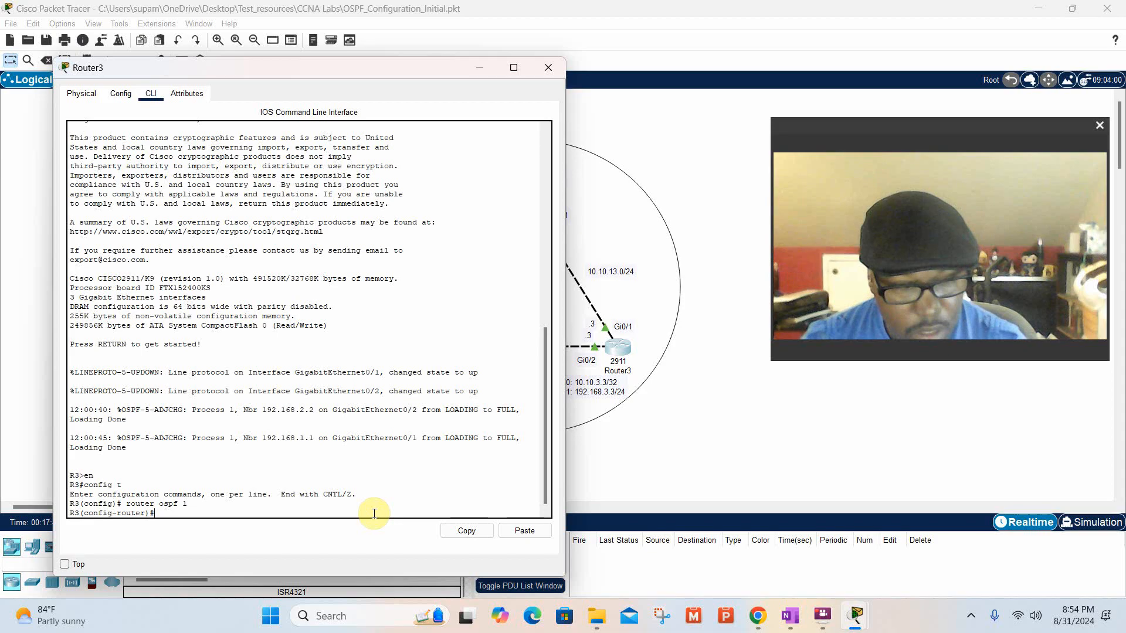
Advertise R3's Lo1 address from the topology in OSPF with the command network 192.168.3.3 0.0.0.0 area 0.
text(netw)
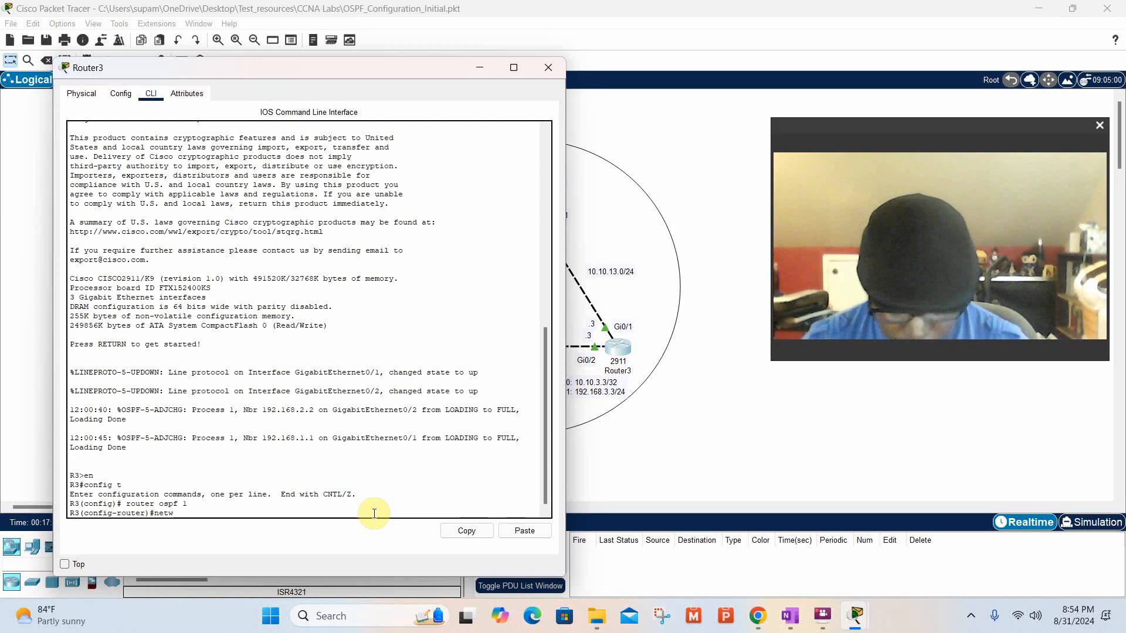
text(ork)
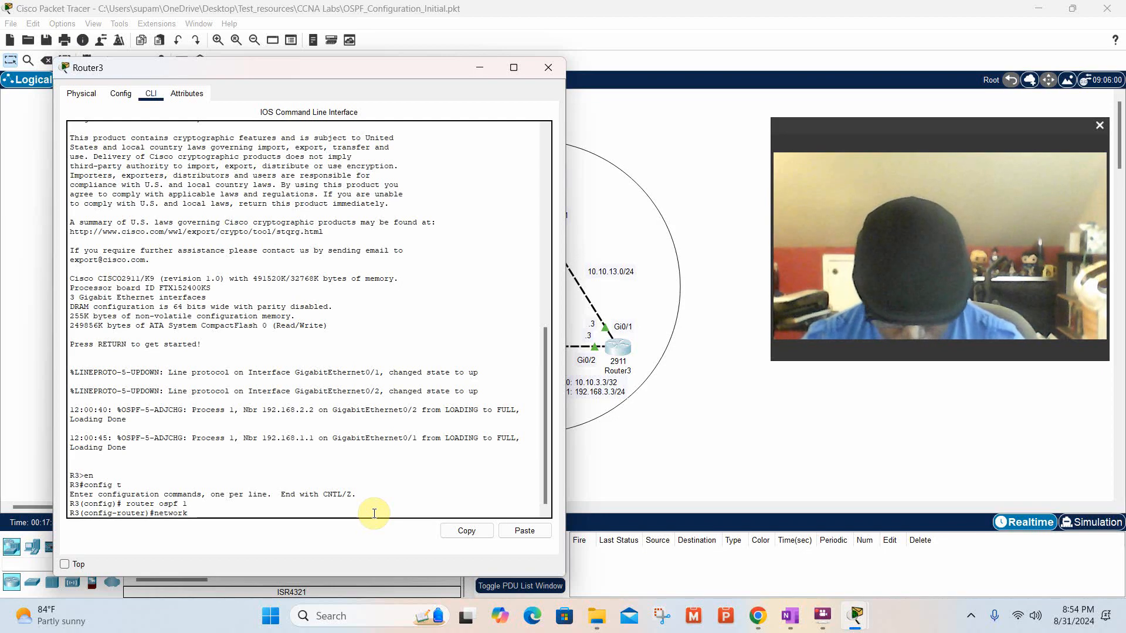
text( 192.)
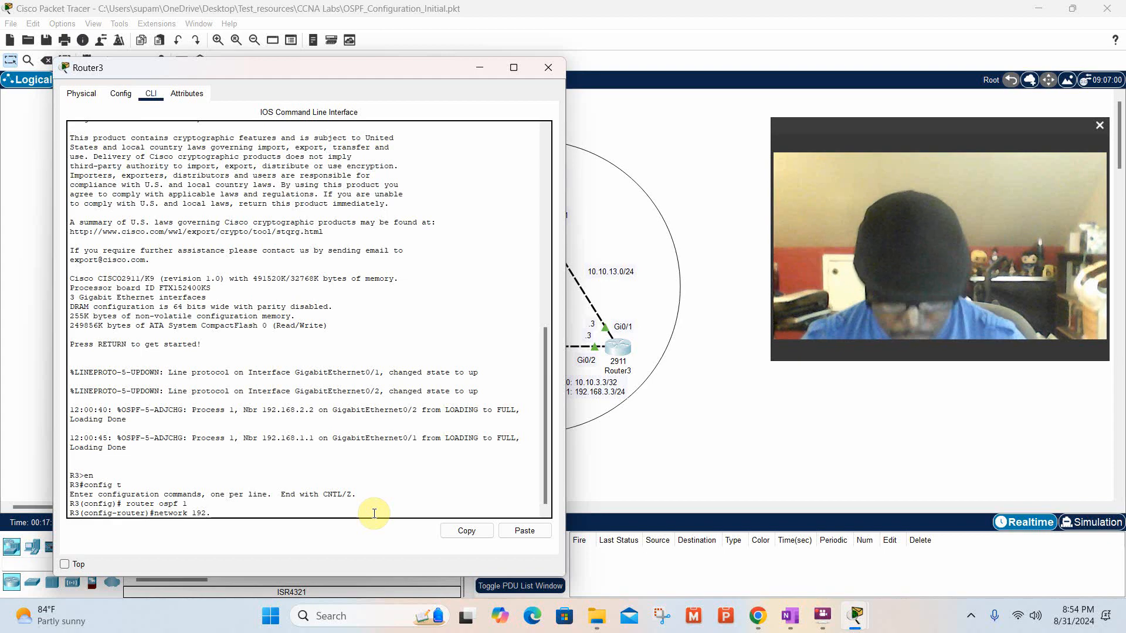
text(168.)
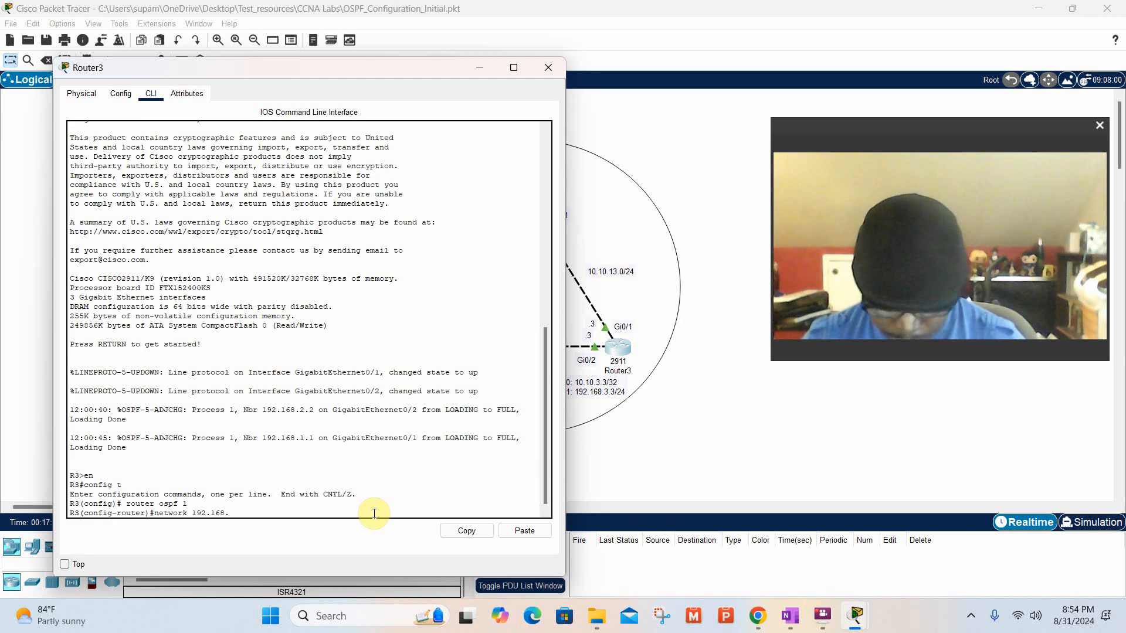
text(3.3)
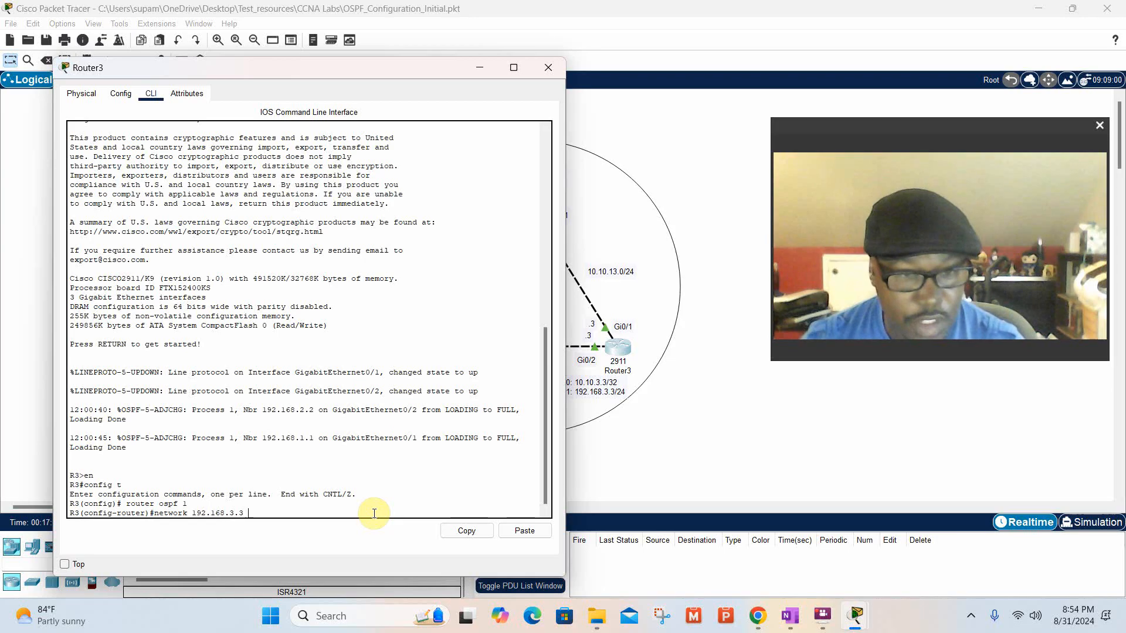
text( 0.0.0)
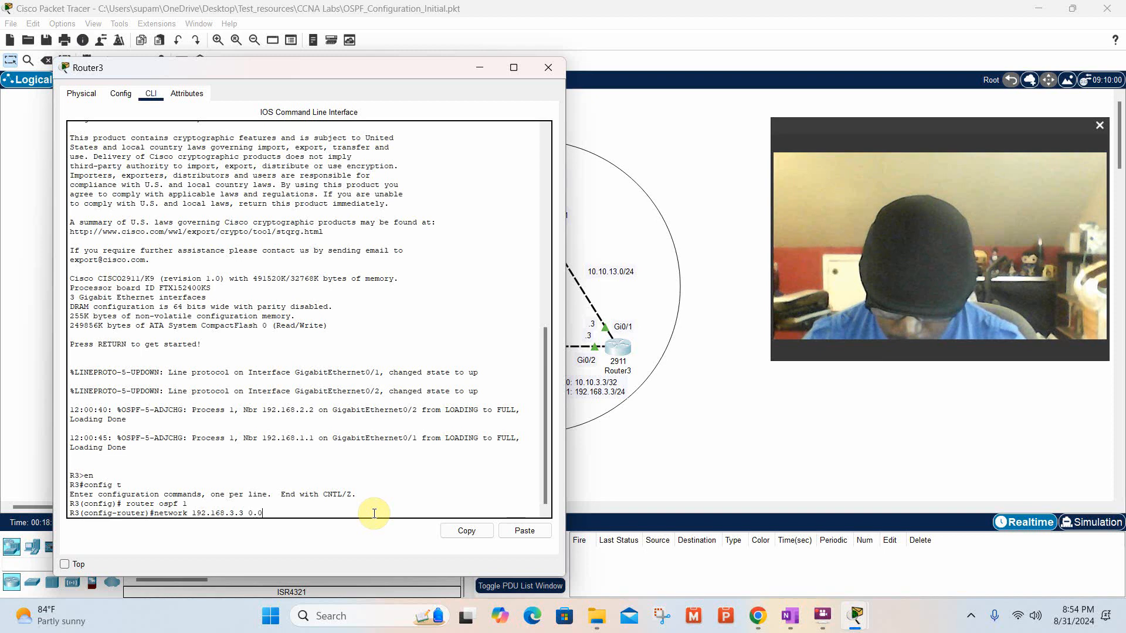
text(.0.0)
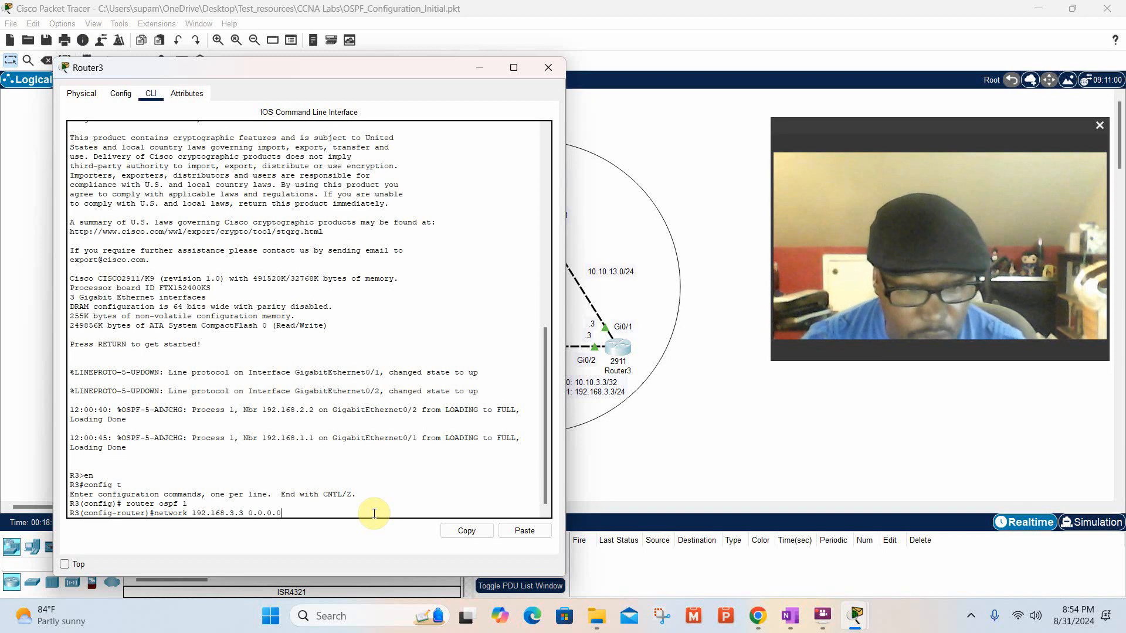
text( area 0)
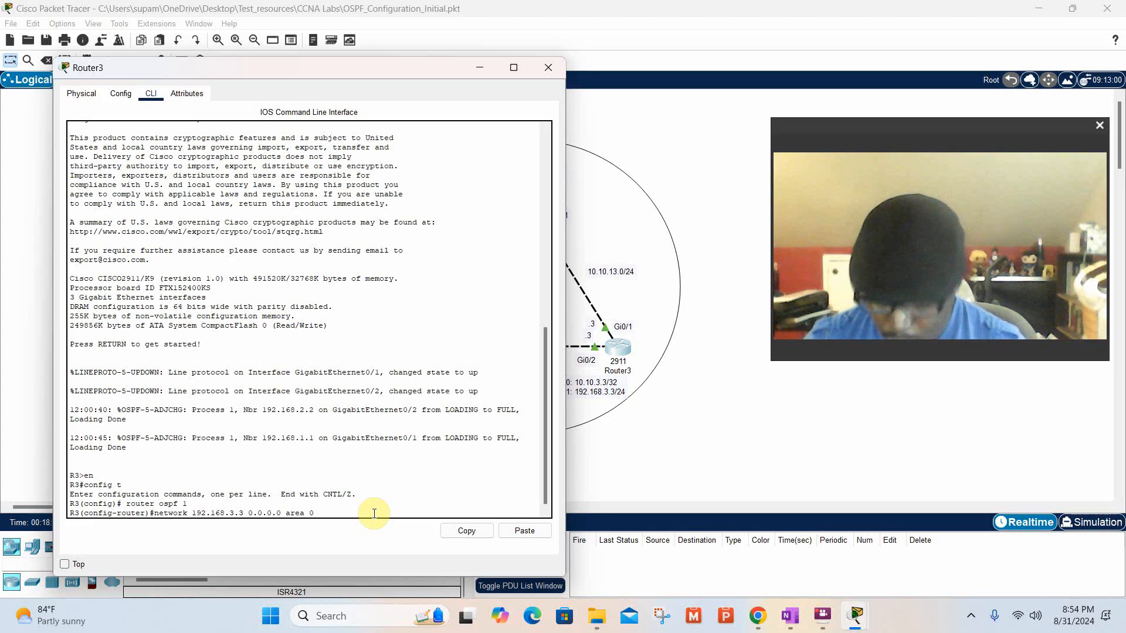
key(Return)
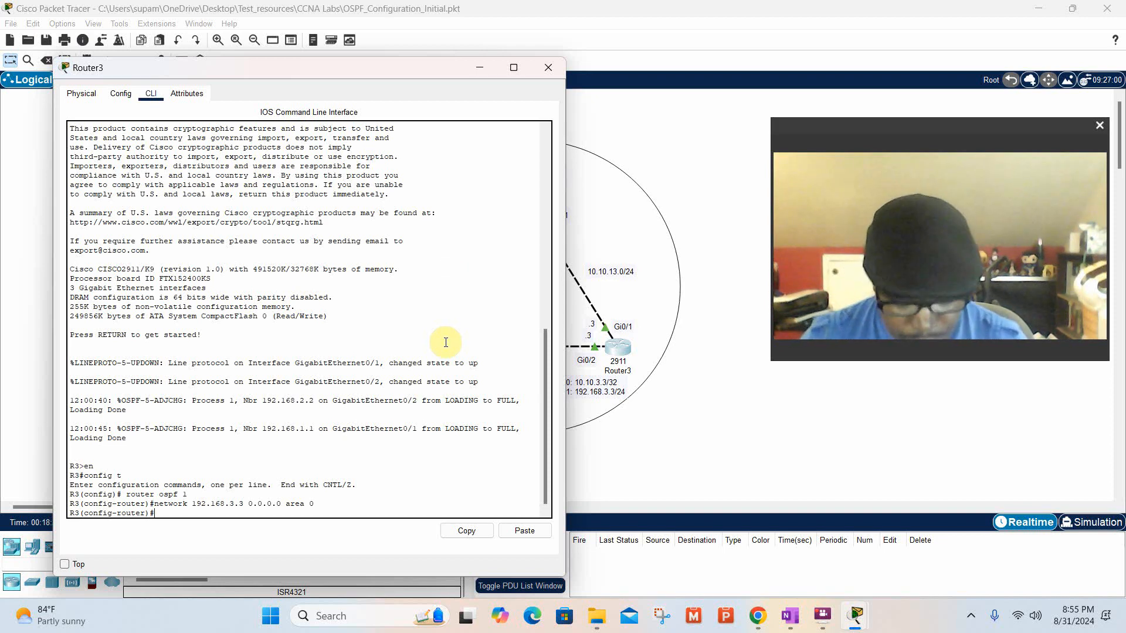
Save R3's running configuration from within router configuration mode with the command do wr.
text(do)
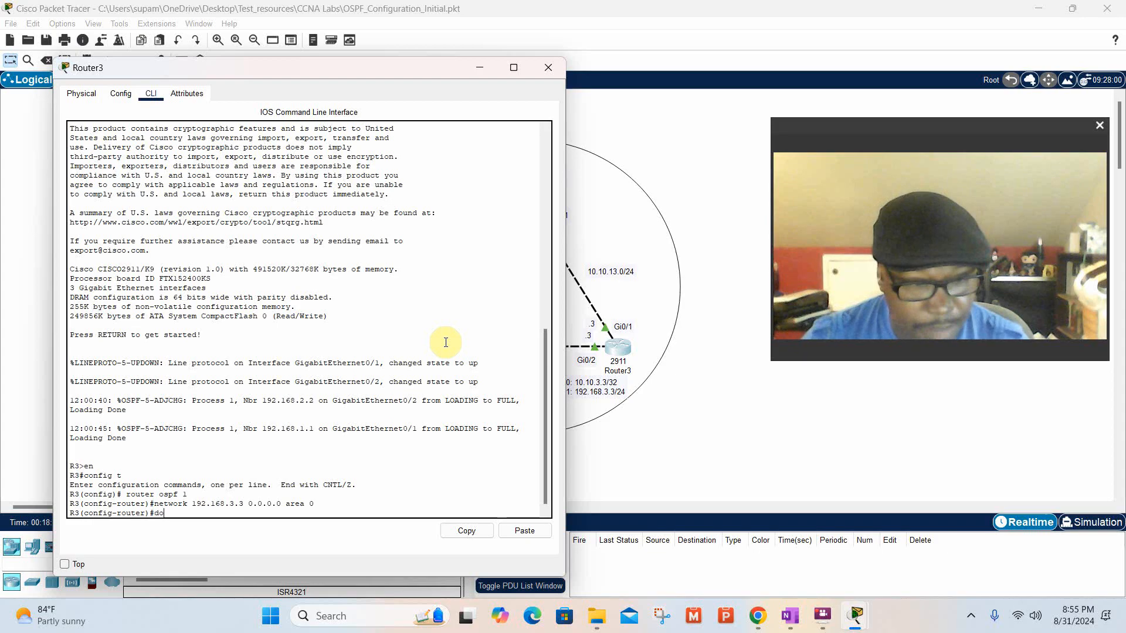
text( wr)
key(Return)
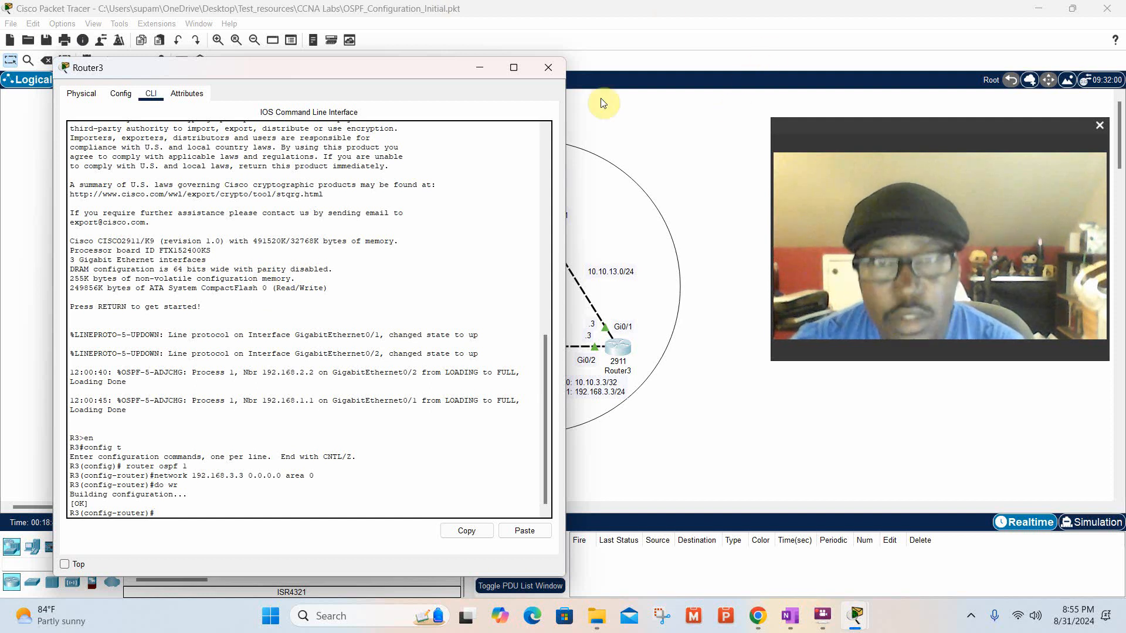
Switch to Router2's command line and save R2's running configuration from router configuration mode with the command do wr.
click(555, 72)
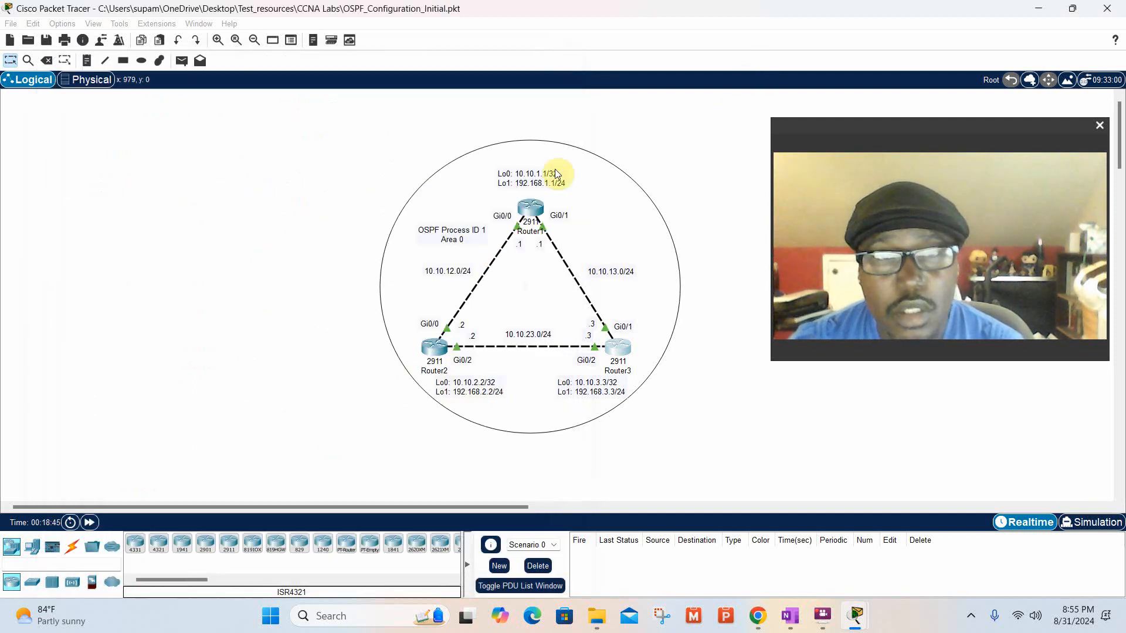
click(447, 347)
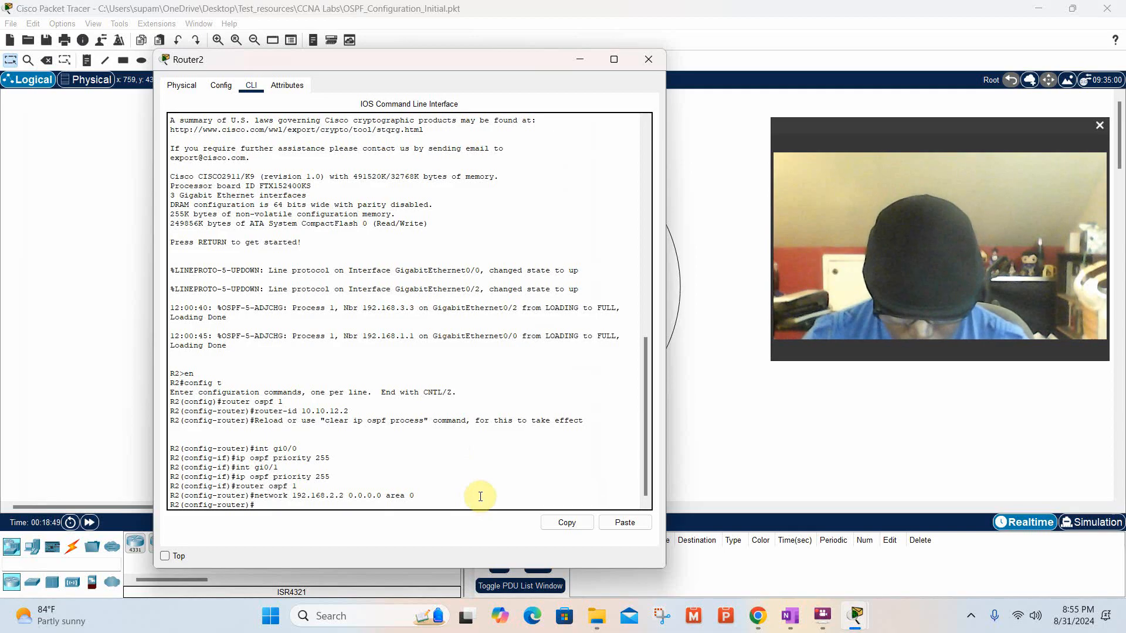
text(do)
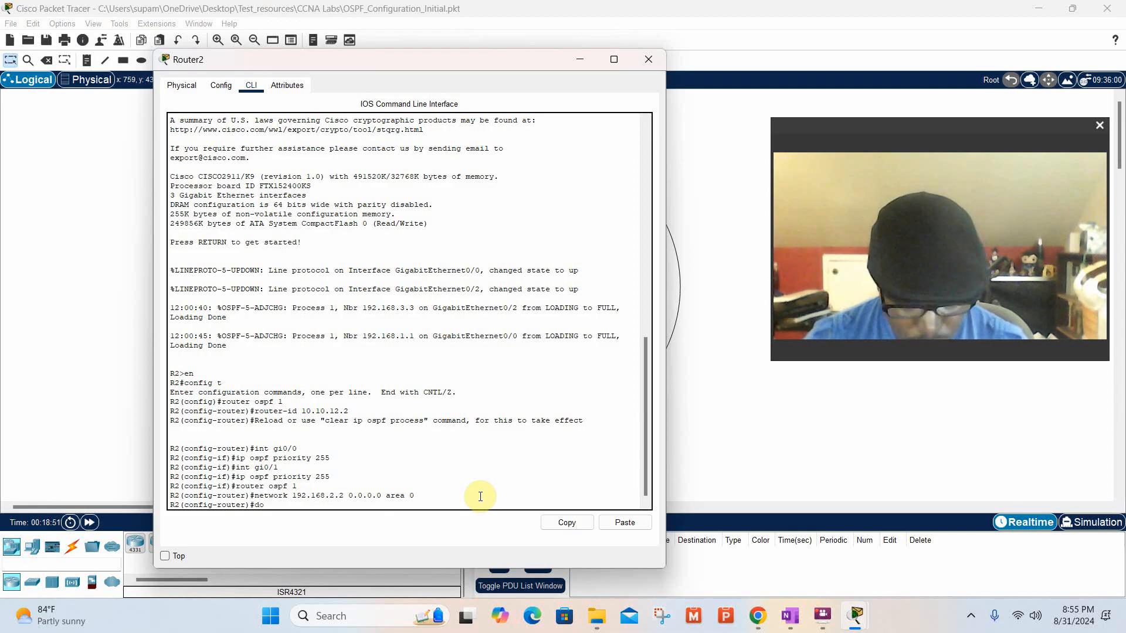
text( wr)
key(Return)
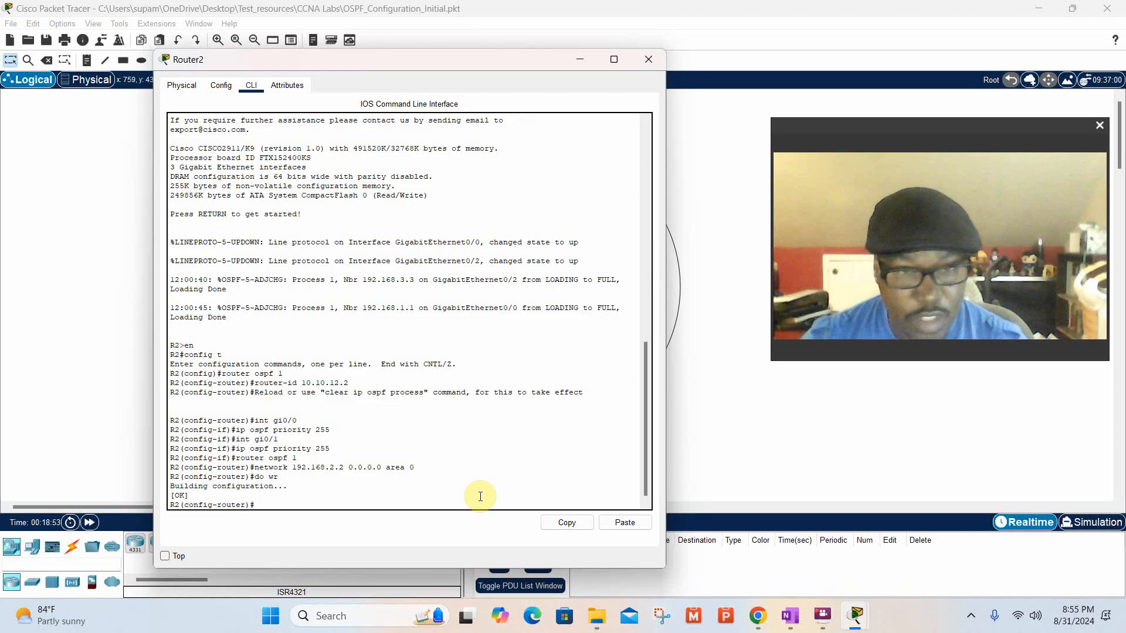
Switch to Router1's command line and save R1's running configuration from router configuration mode with the command do wr.
click(660, 65)
click(531, 214)
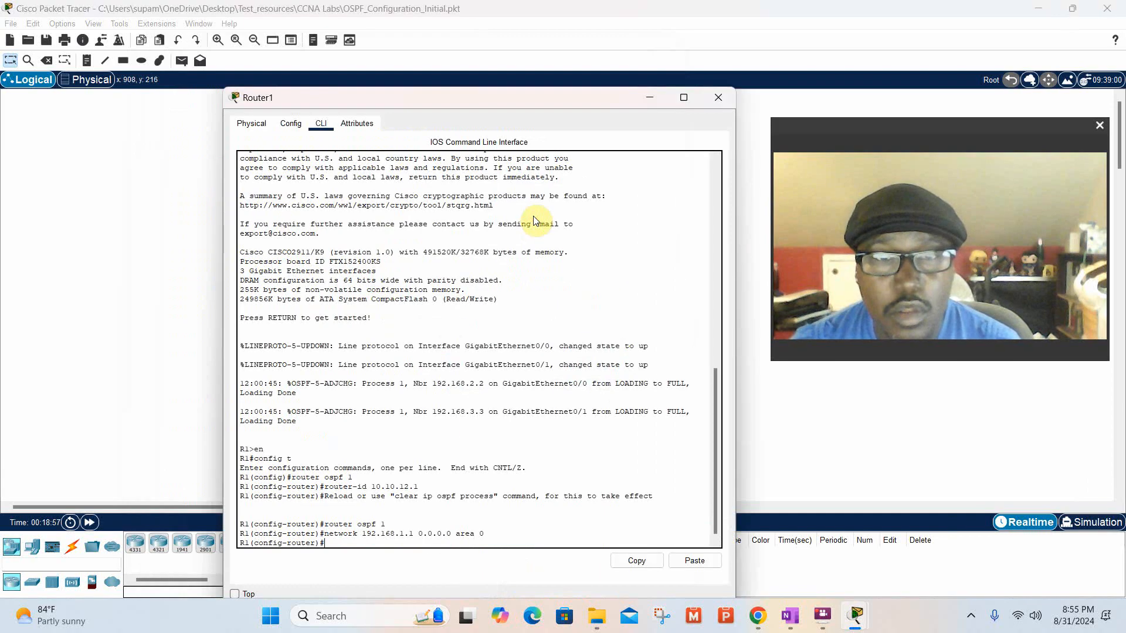
text(do)
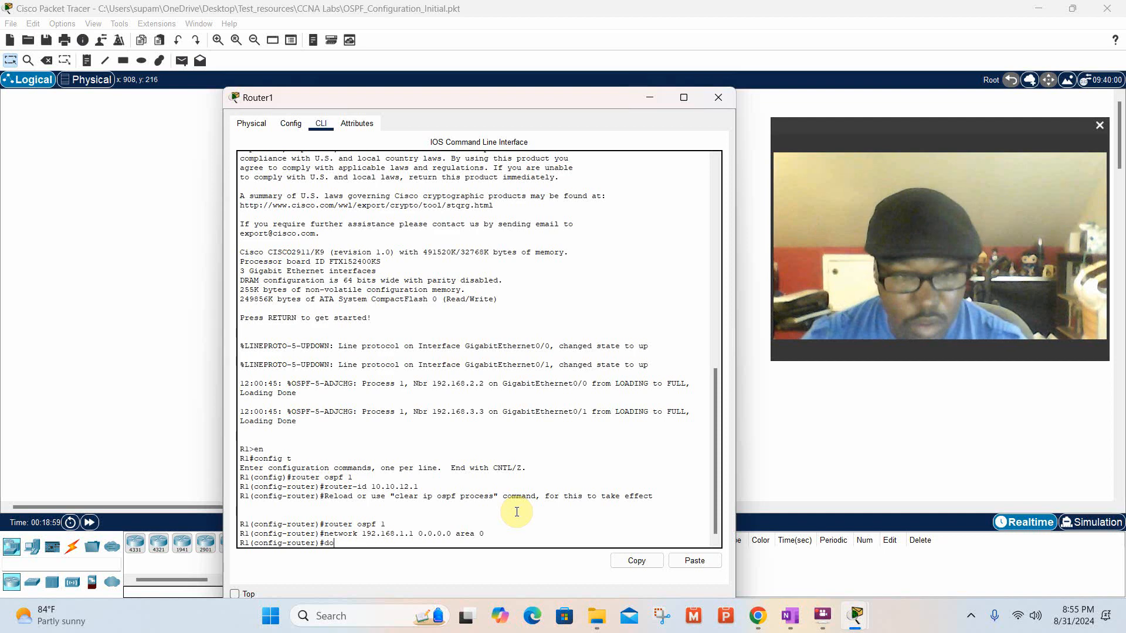
text( w)
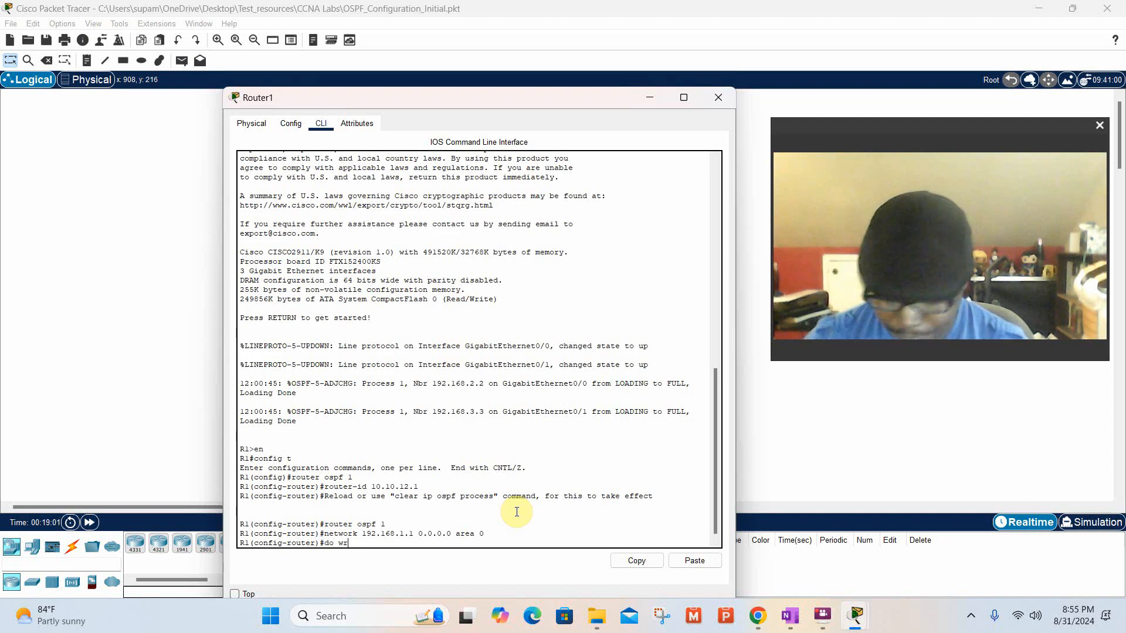
text(r)
key(Return)
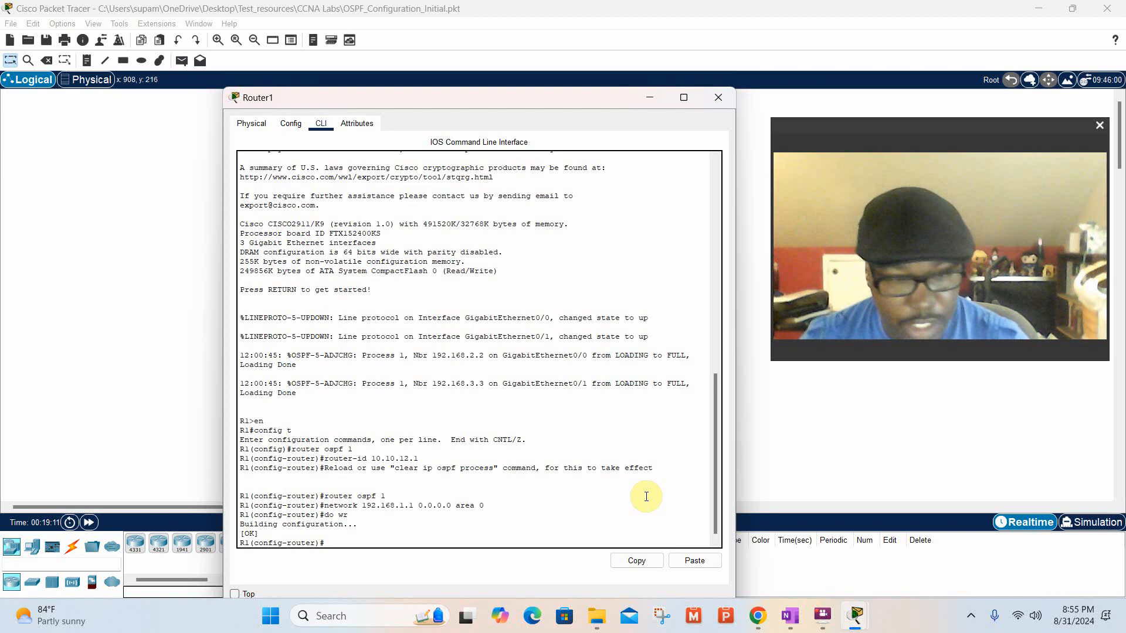
Return R1 to privileged EXEC mode with the command end.
text(end)
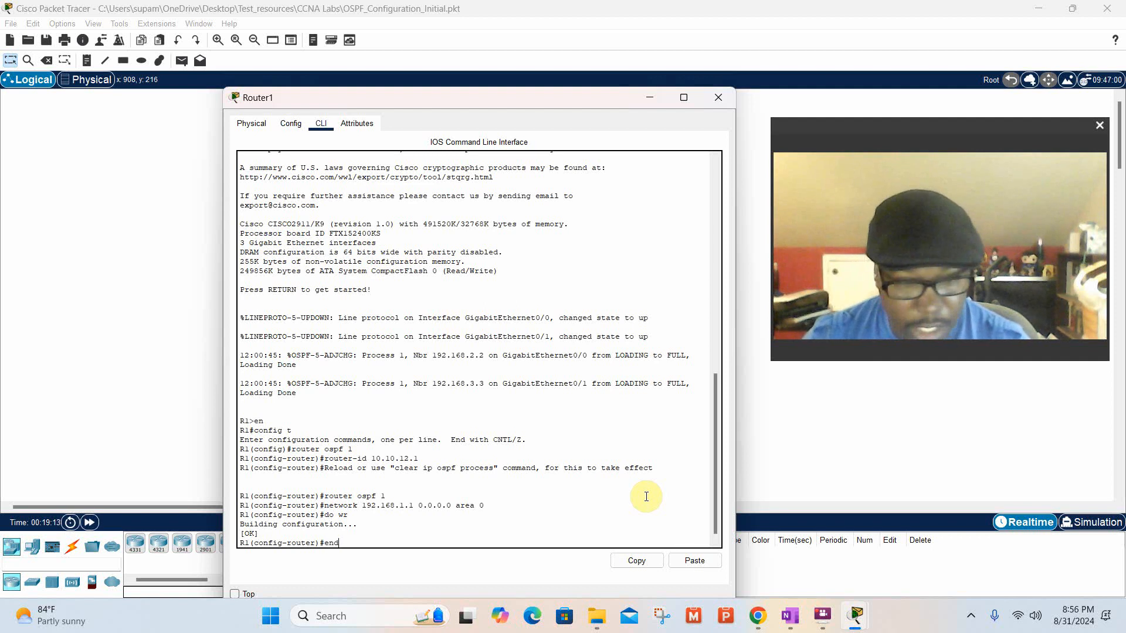
key(Return)
key(Return)
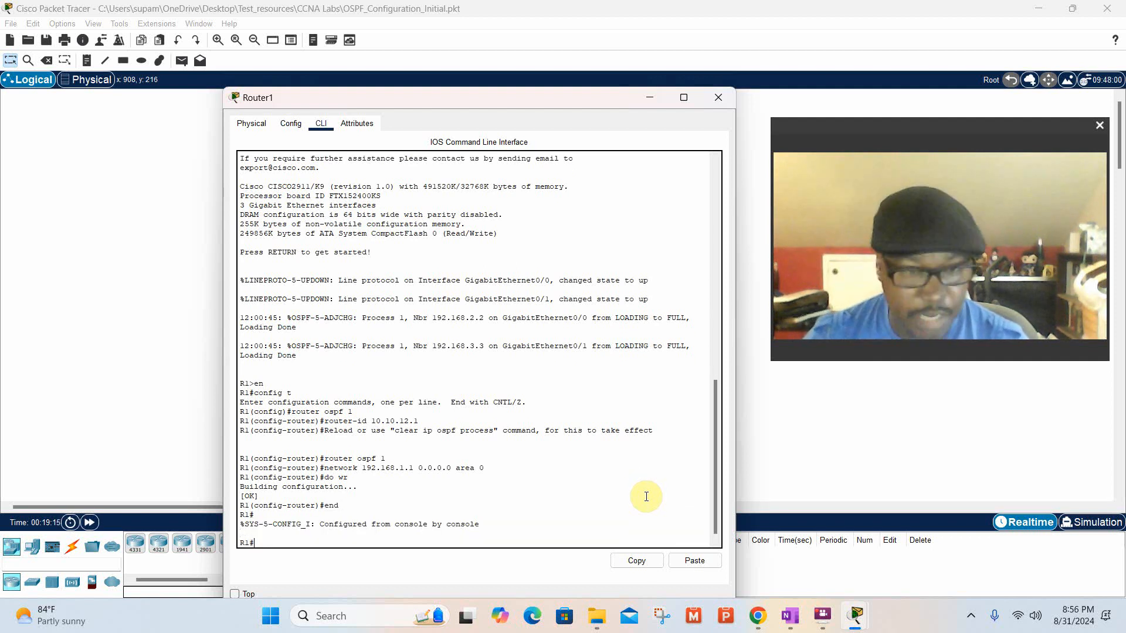
Display R1's full running configuration with the command show run and examine its interface and OSPF sections.
text(sho)
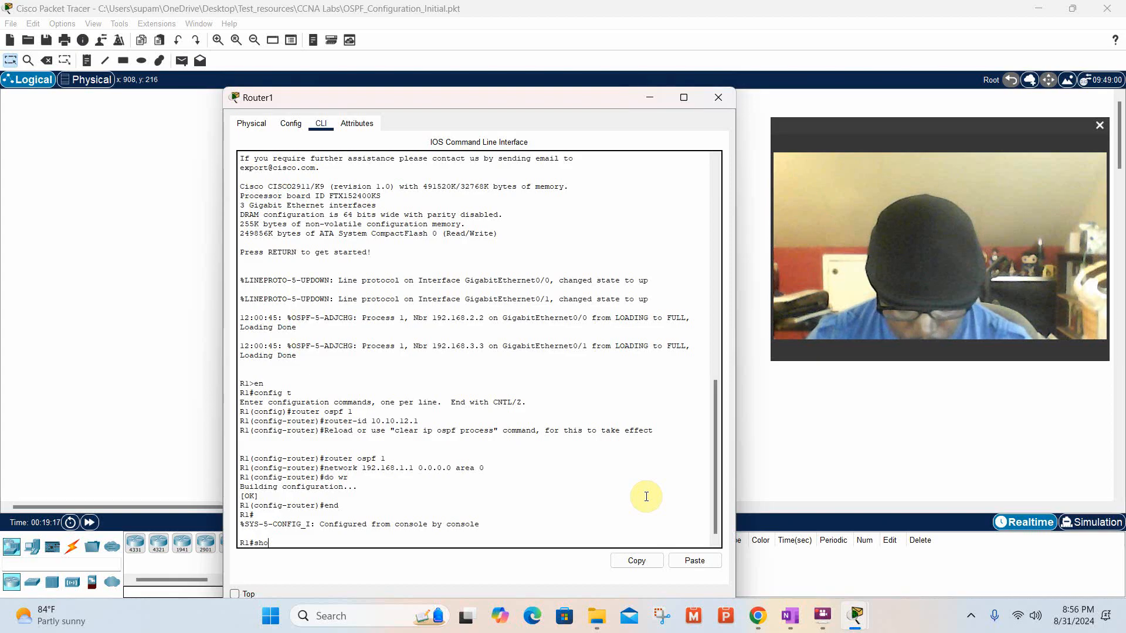
text(w run)
key(Return)
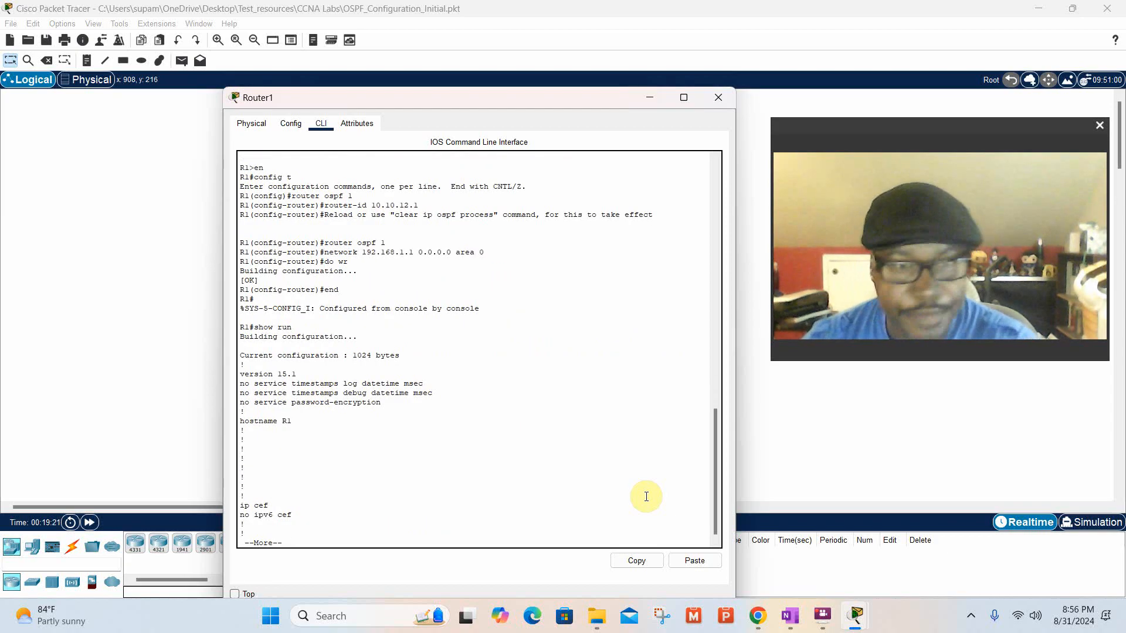
key(space)
key(space)
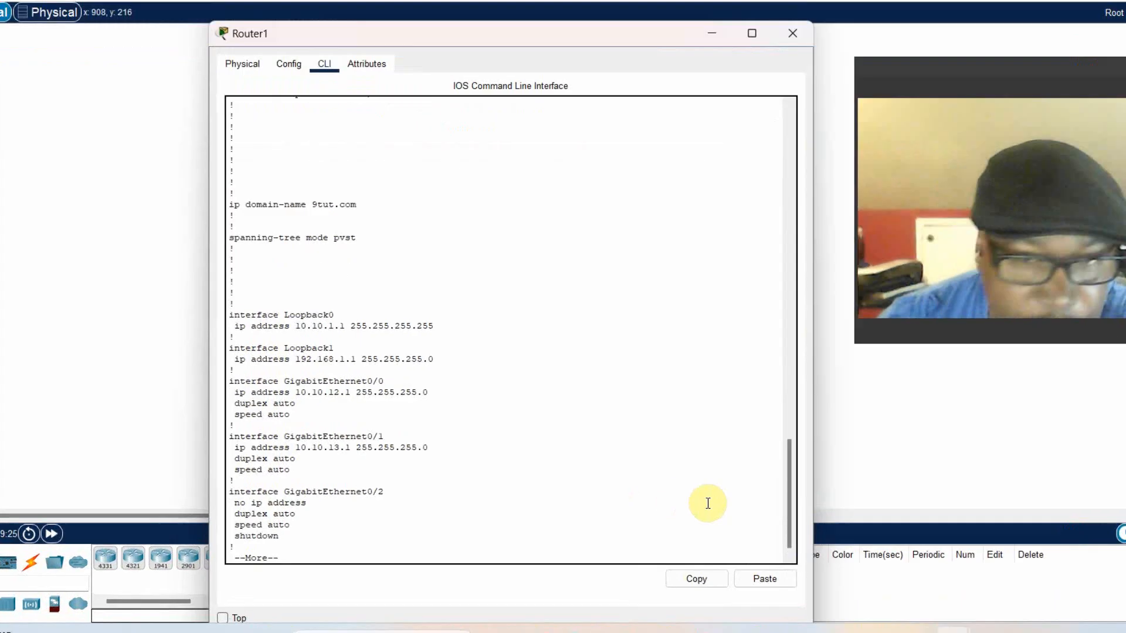
key(space)
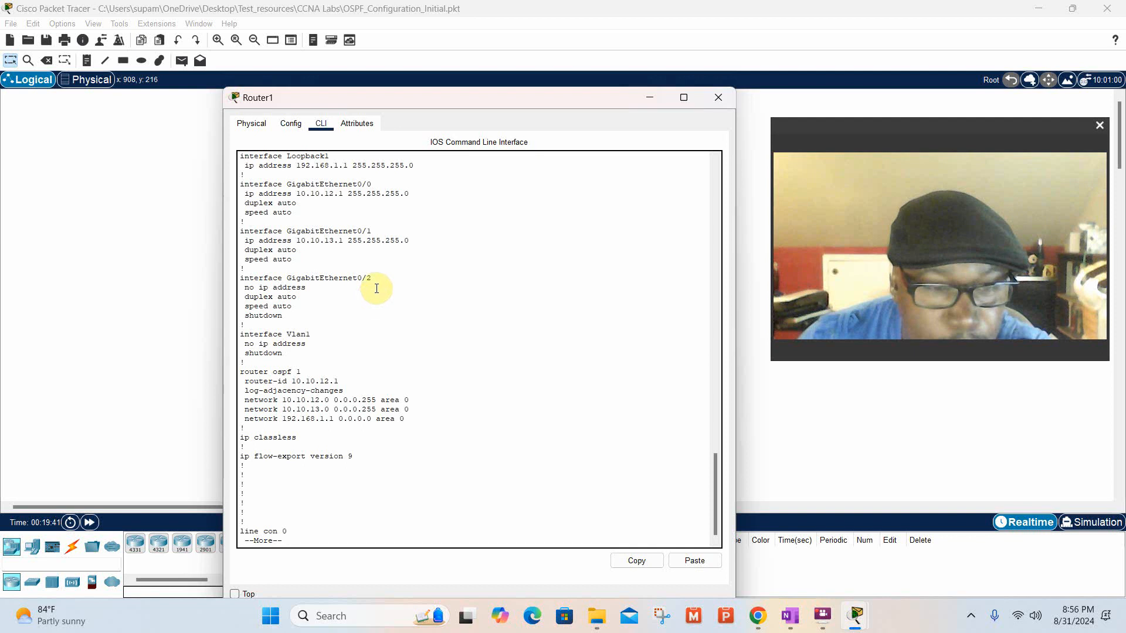
key(space)
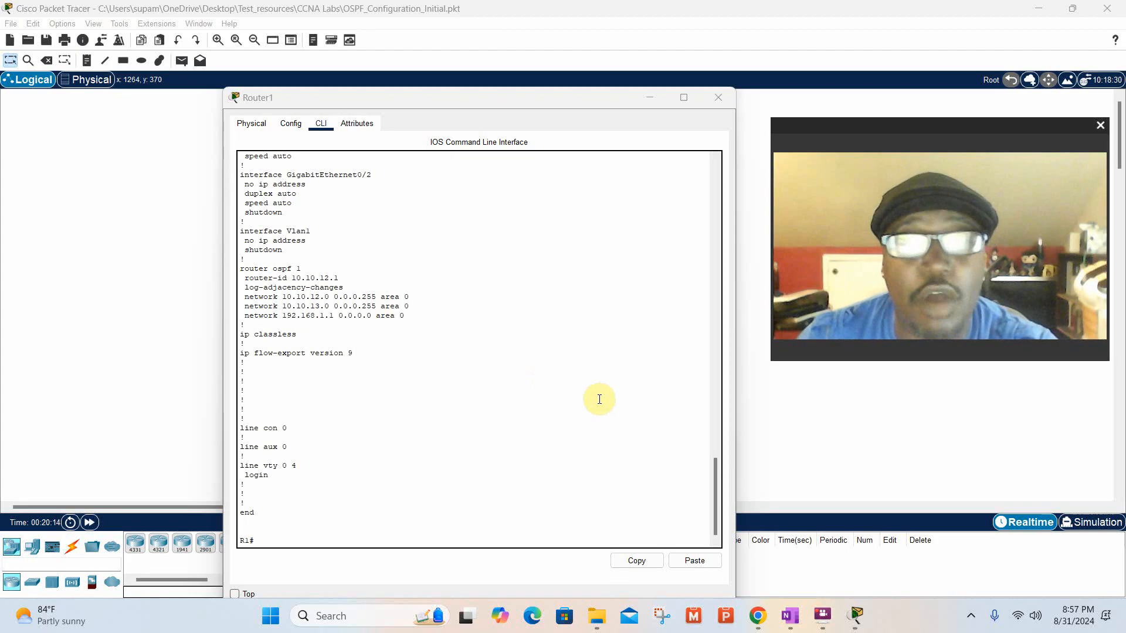
Try to display R1's OSPF information with the commands show ospf and show ospf summ.
click(392, 539)
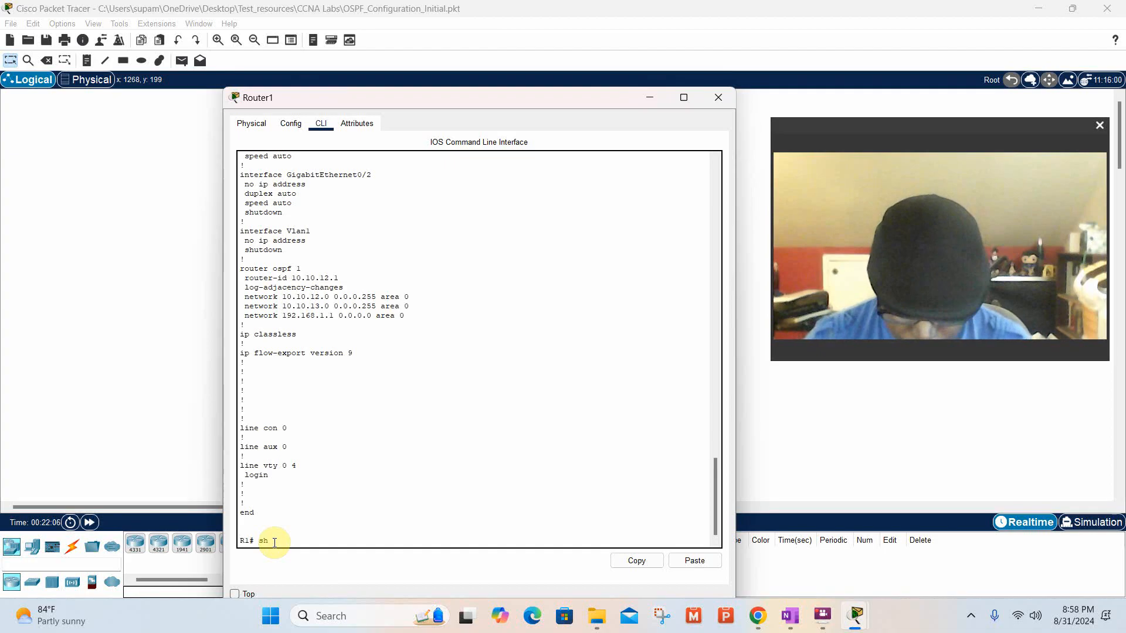
text(ow ospf)
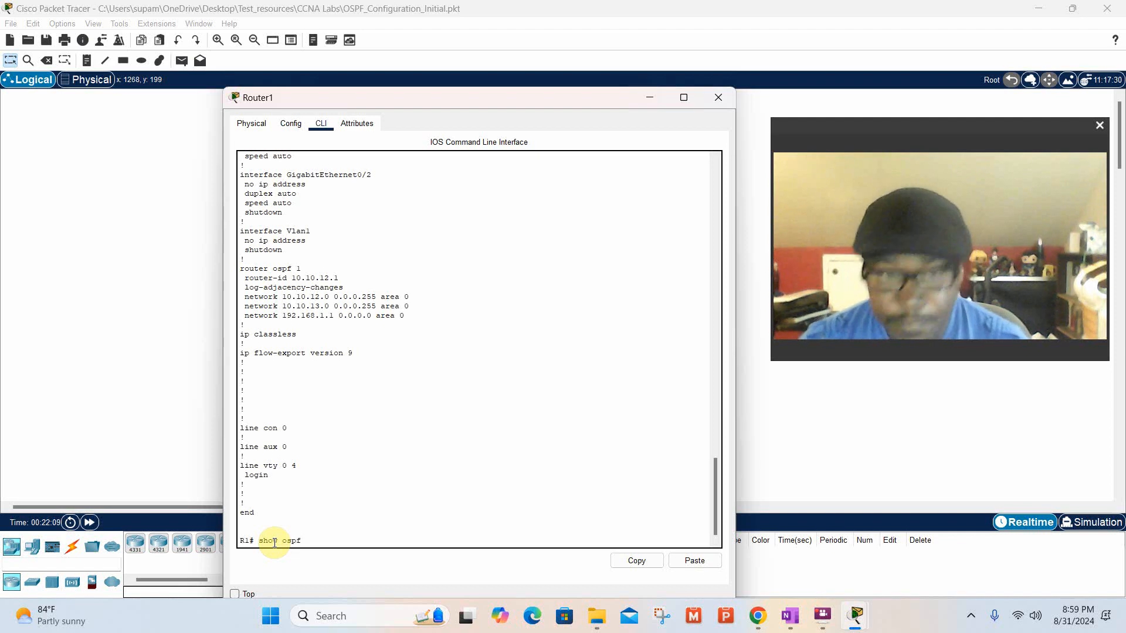
key(Return)
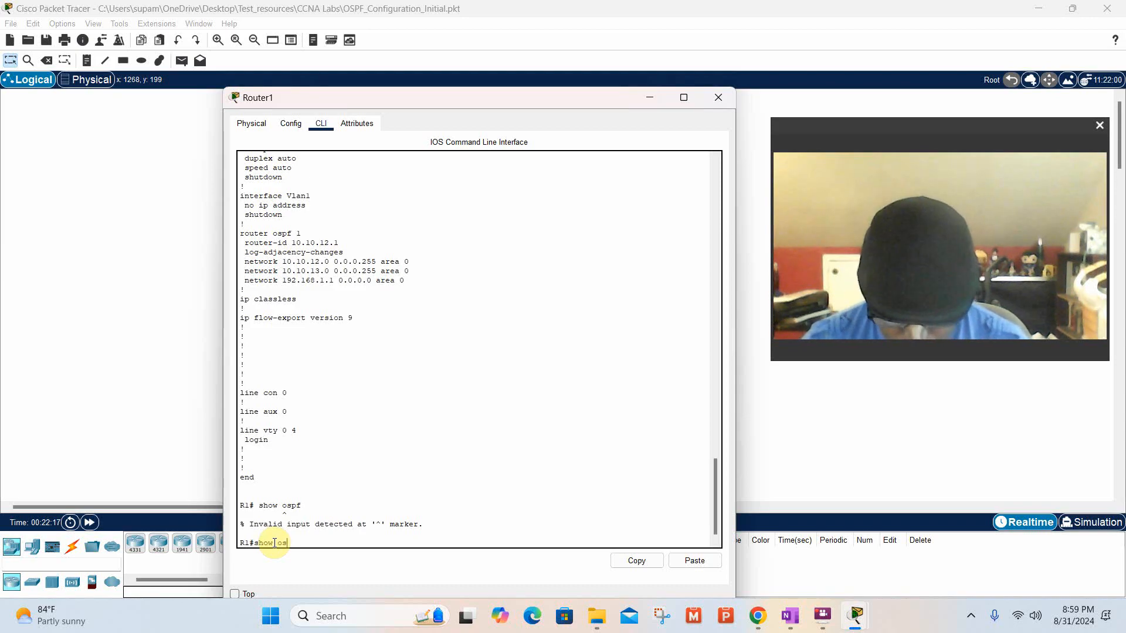
text(summ)
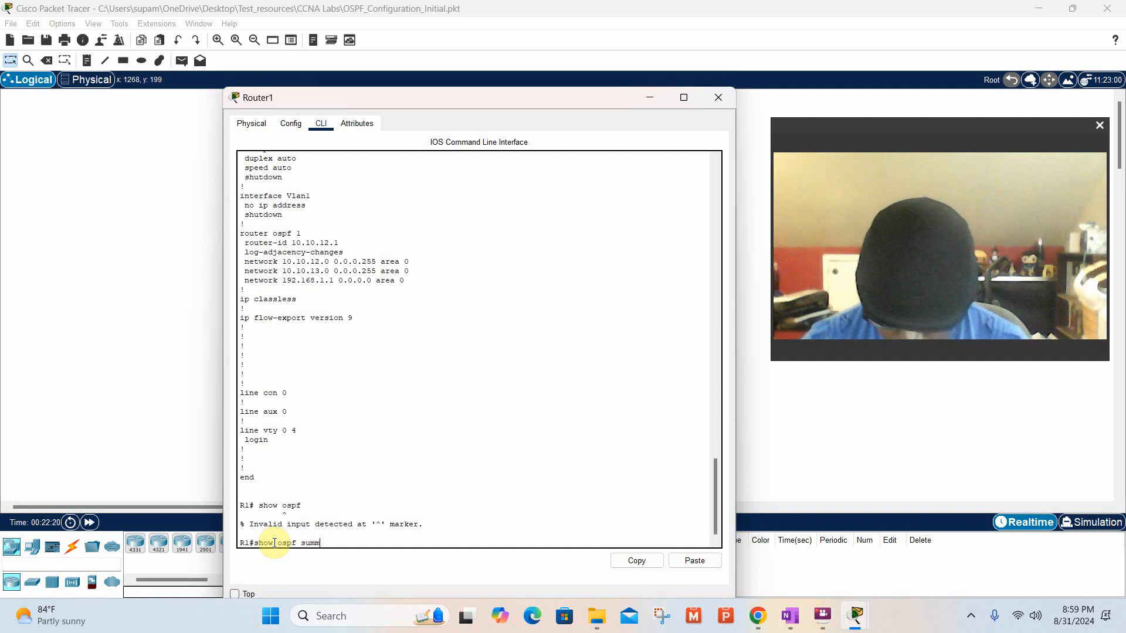
key(Return)
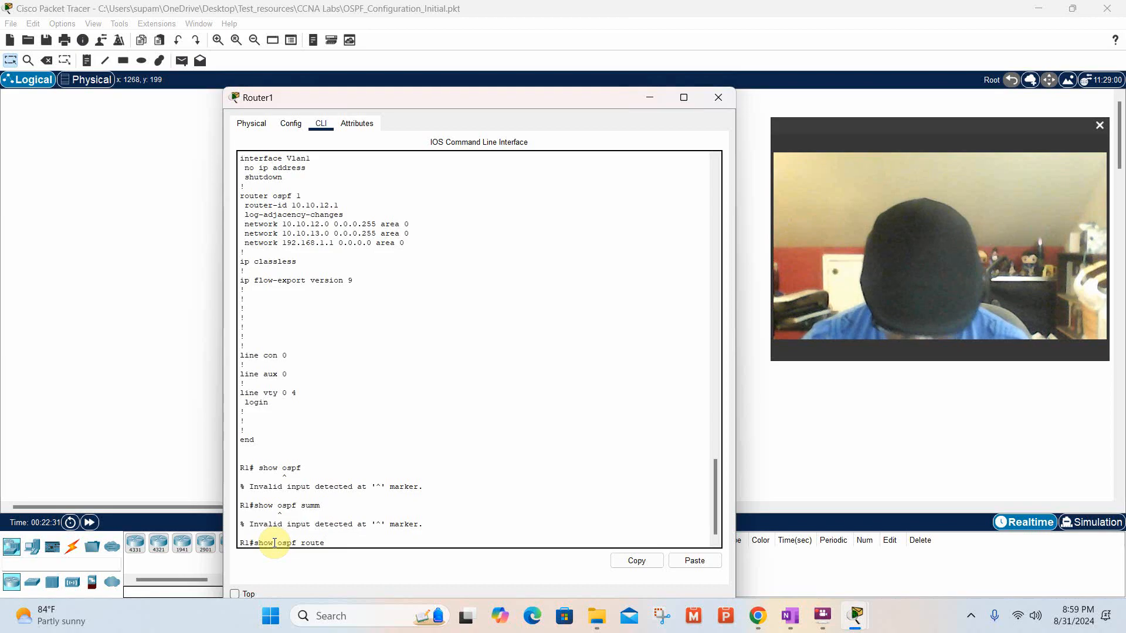
Try to display R1's OSPF routes with the commands show ospf route and show ospf routes.
key(Return)
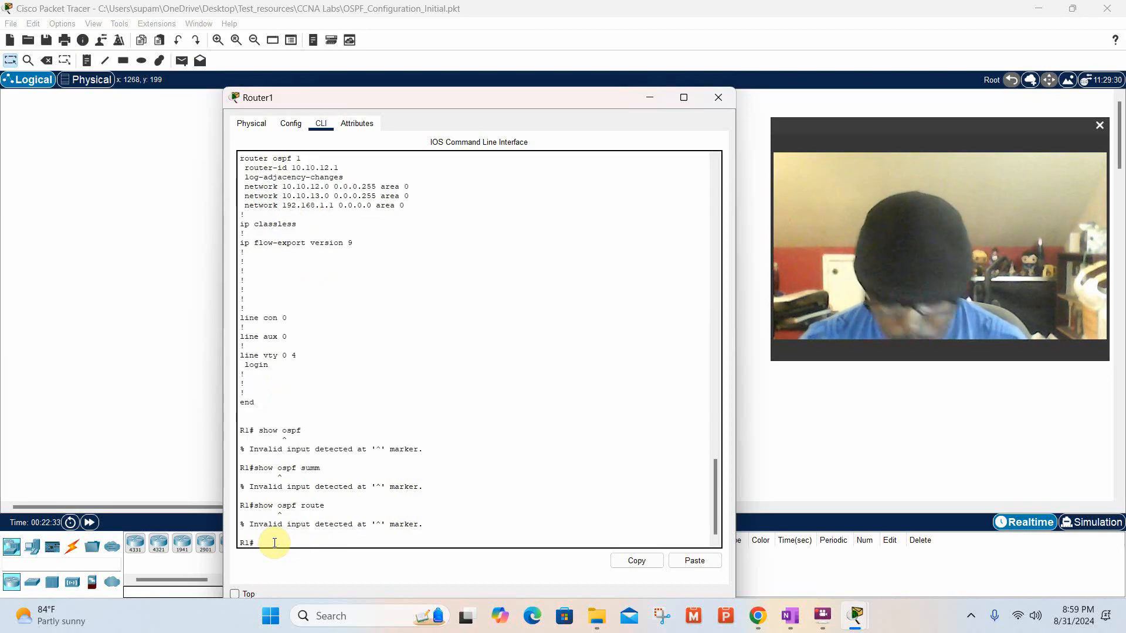
key(Up)
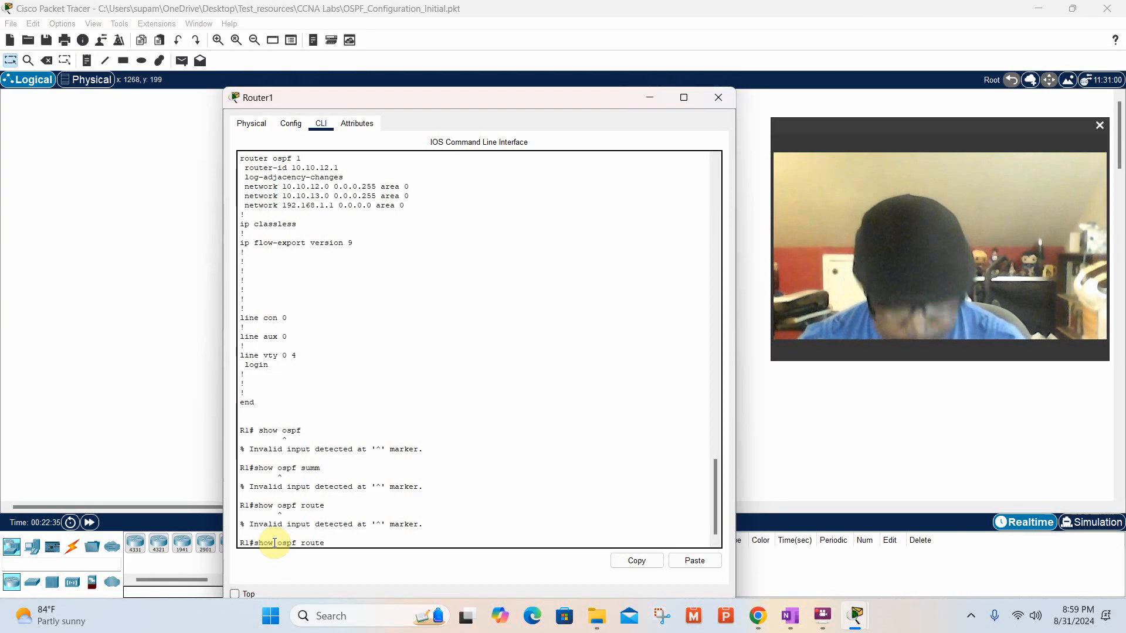
text(s)
key(Return)
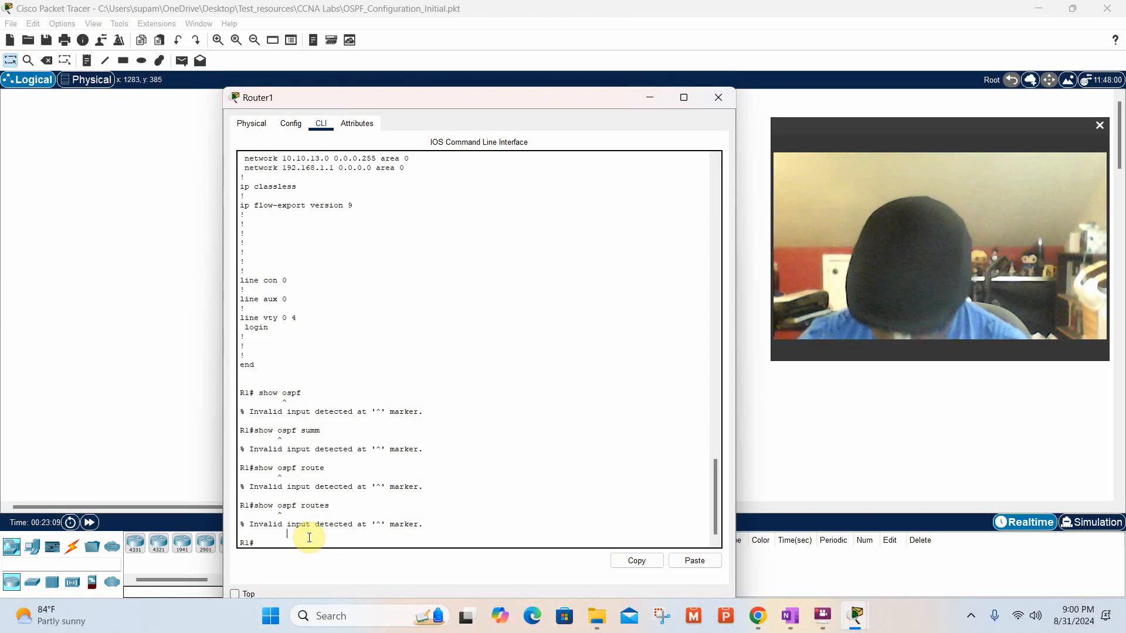
Try to list R1's OSPF routes with the command show ip ospf route, and retry show ospf routes.
key(Return)
key(Return)
text(h)
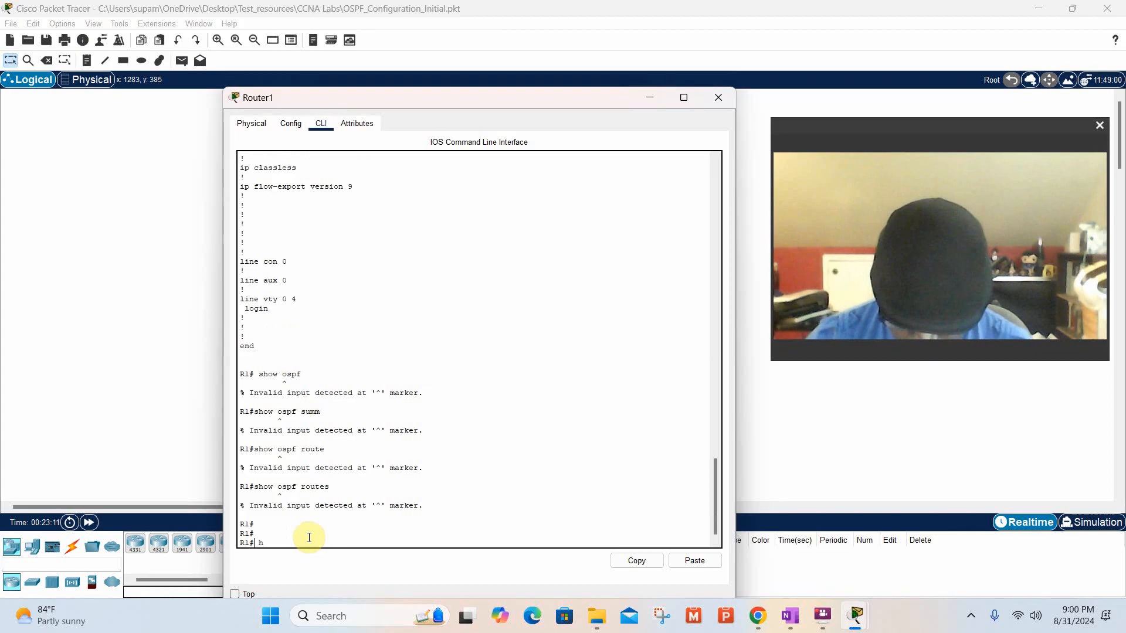
text(ow)
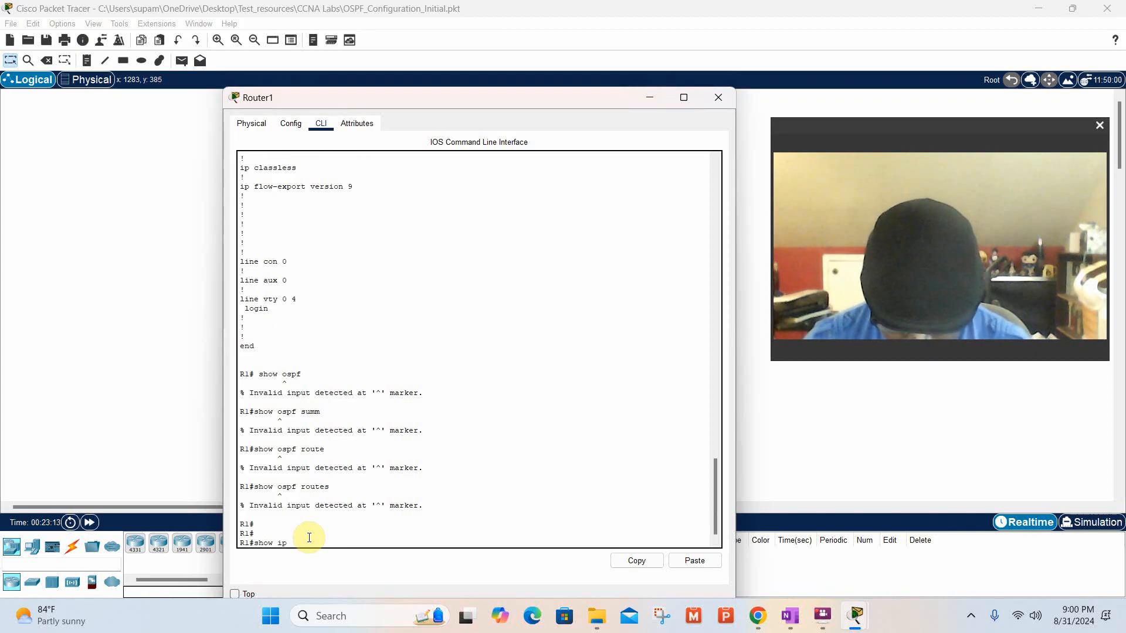
text( ip ospf)
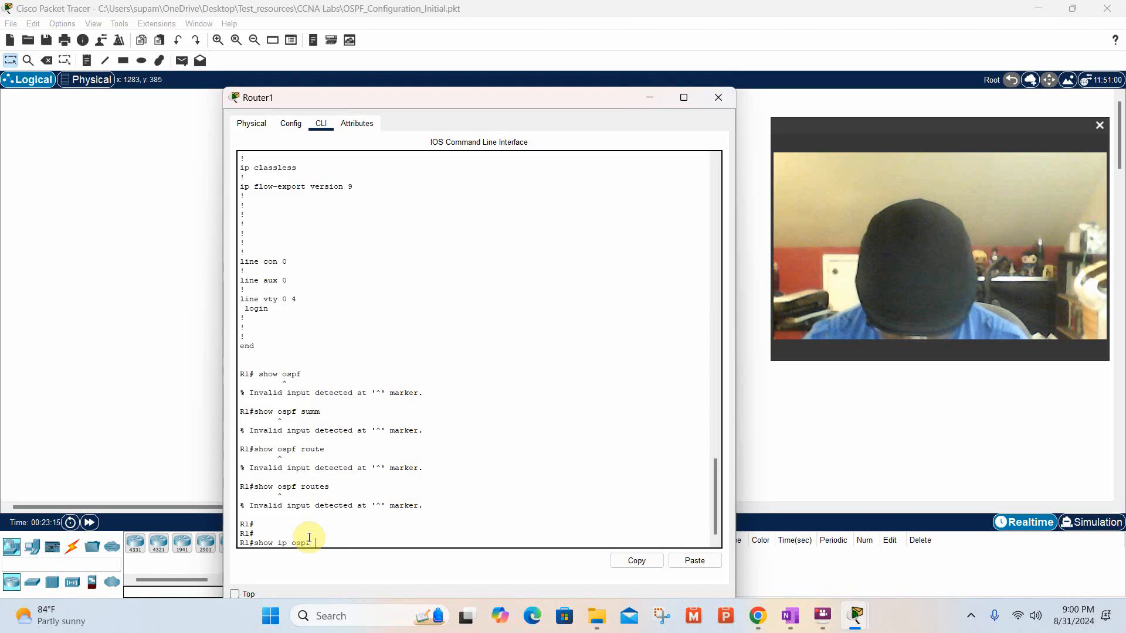
text( route)
key(Return)
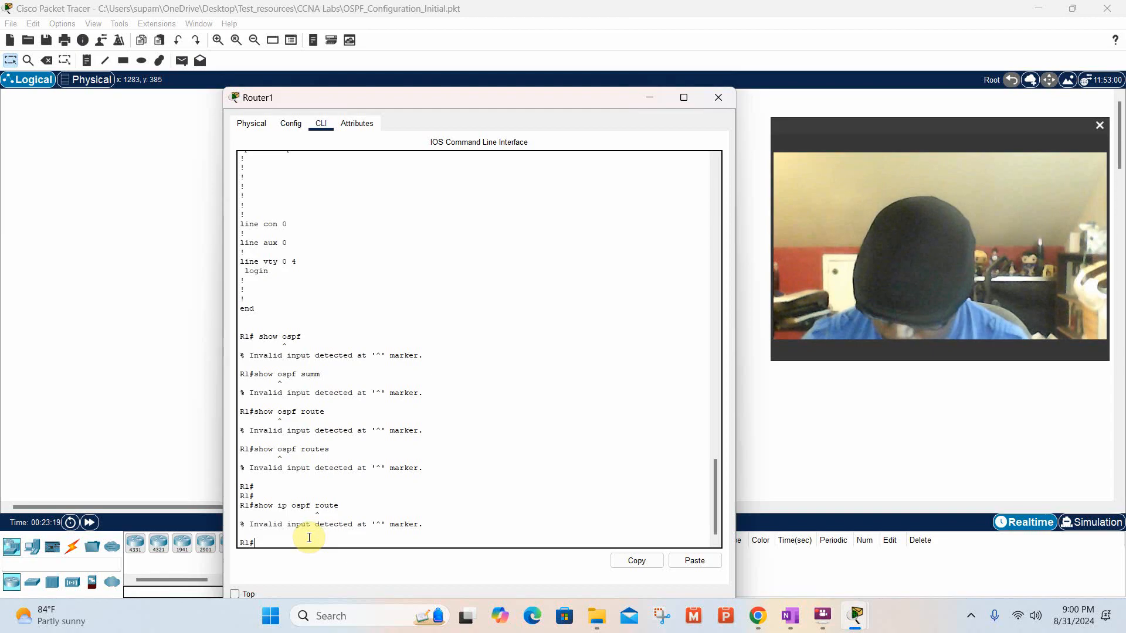
key(Up)
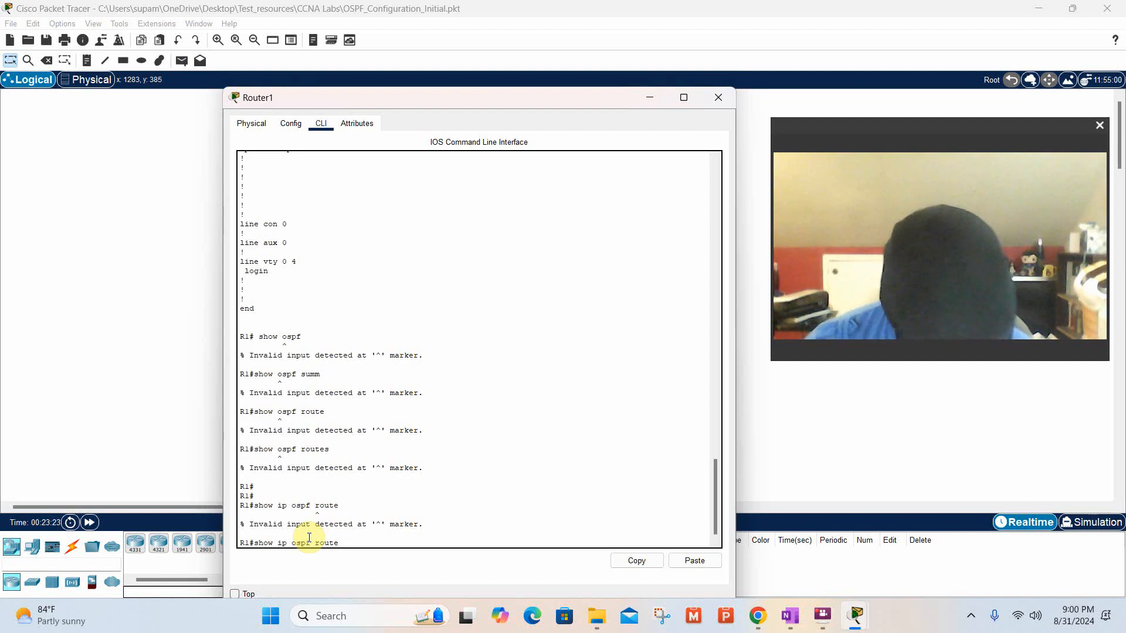
key(Up)
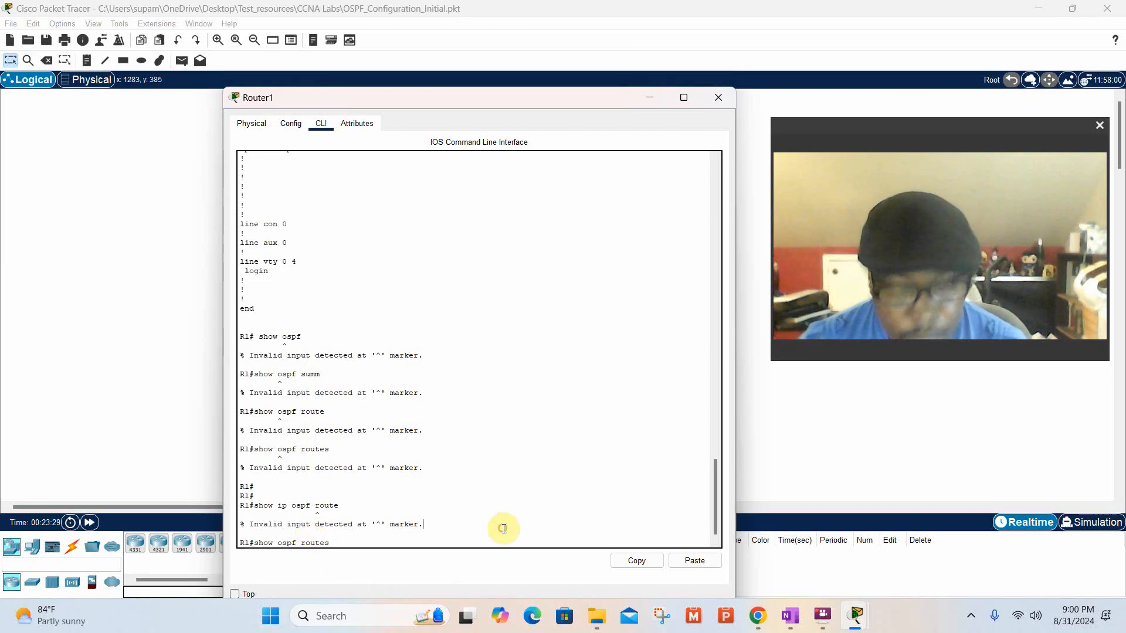
key(Return)
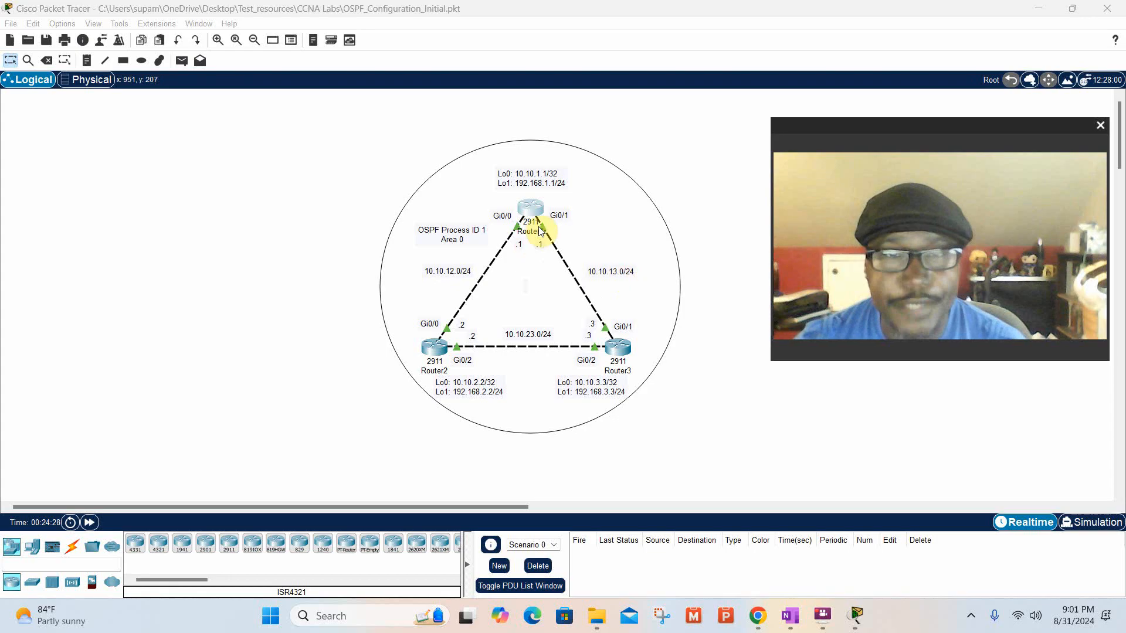
Open Router1's command line and display its complete OSPF process information with the command show ip ospf.
click(529, 210)
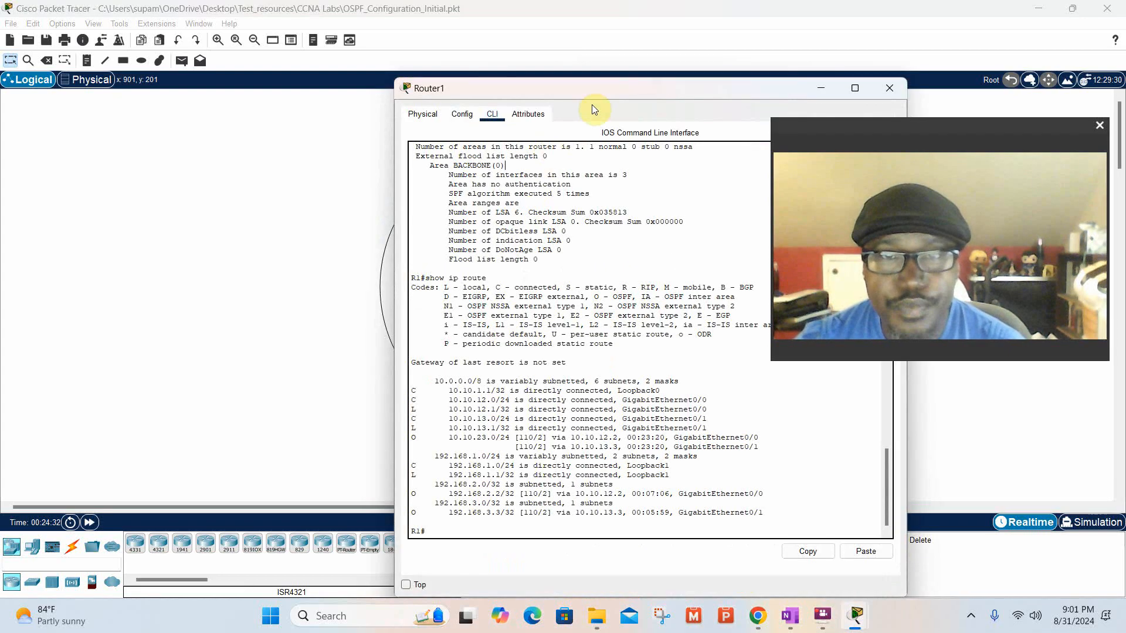
drag(592, 104, 377, 14)
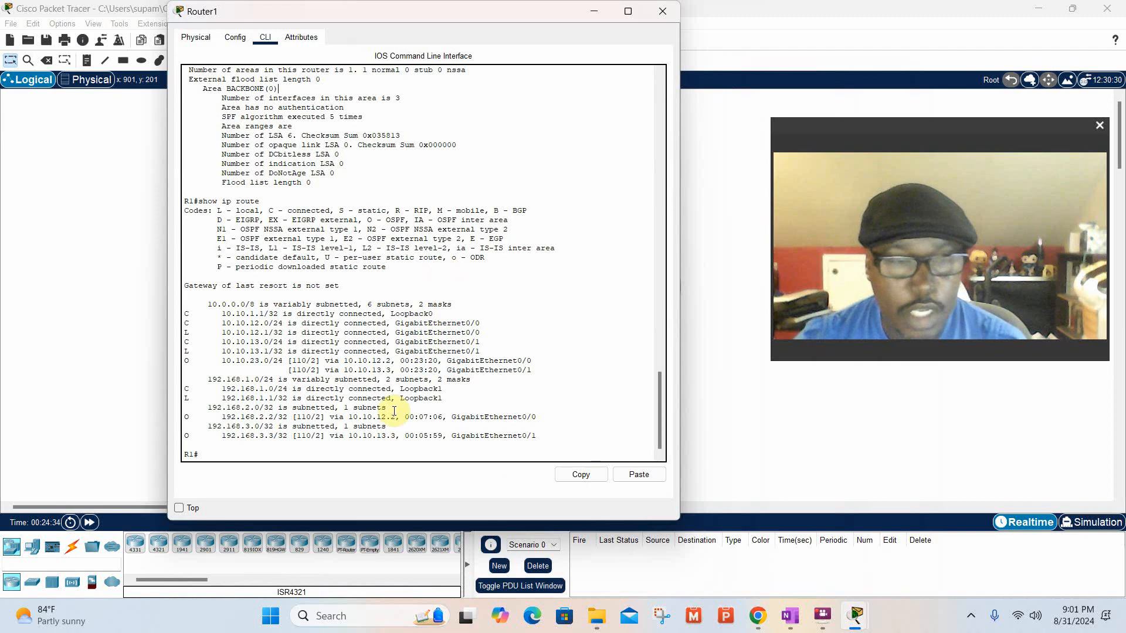
click(322, 455)
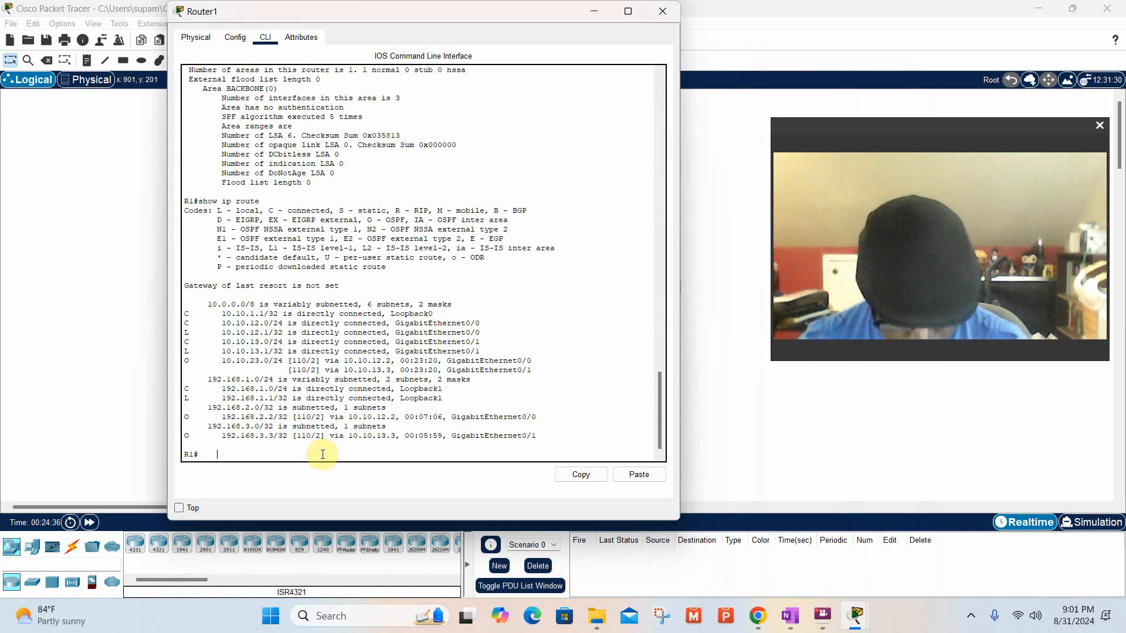
text(sh)
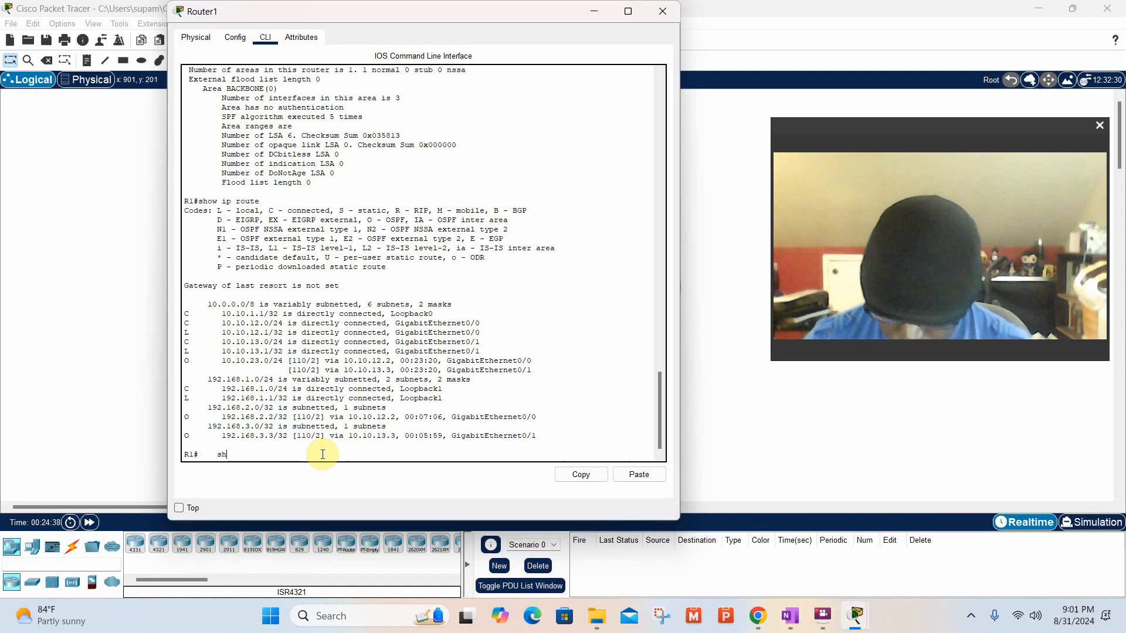
key(BackSpace)
key(BackSpace)
key(BackSpace)
key(BackSpace)
key(BackSpace)
key(BackSpace)
text(sho)
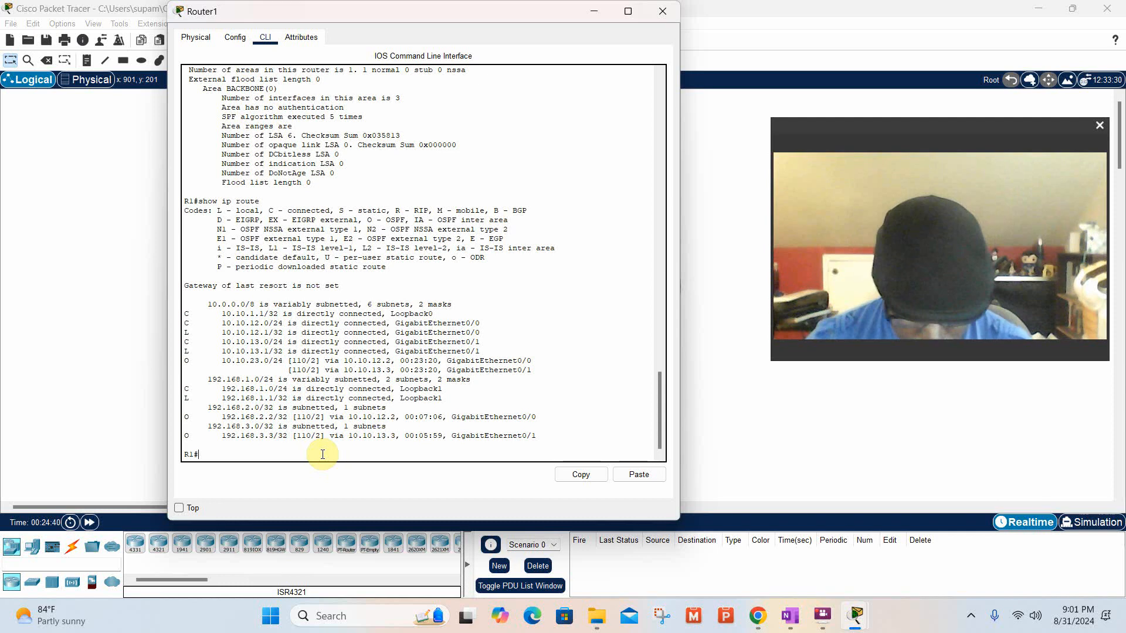
text(w ip ospf)
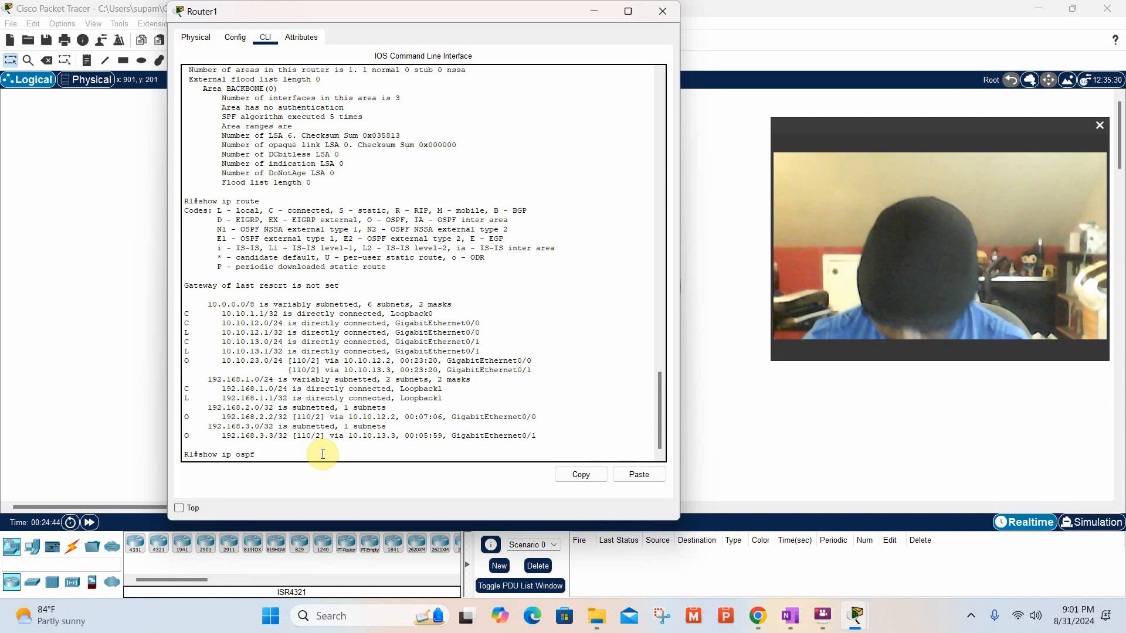
key(Return)
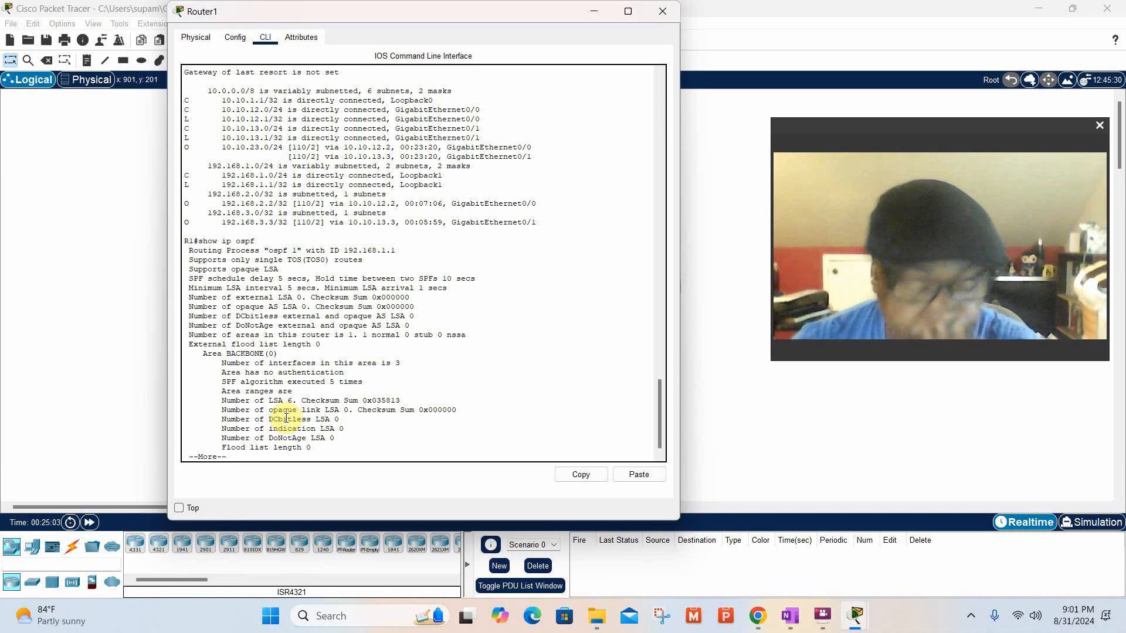
key(space)
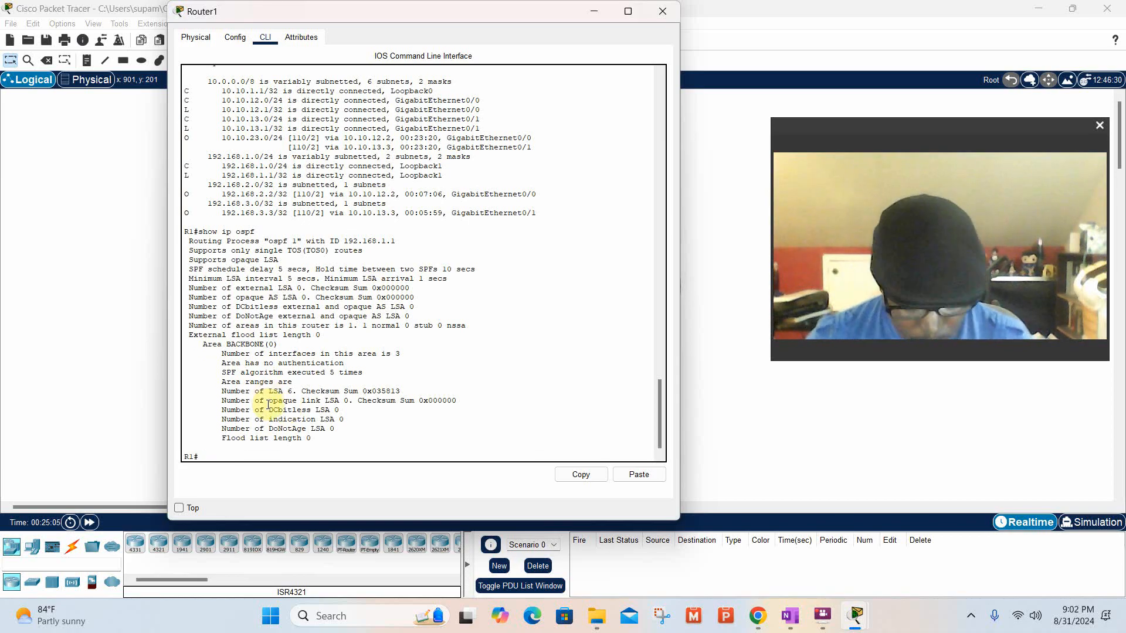
Display R1's complete routing table with the command show ip route, and close the Router1 window.
text(show ip)
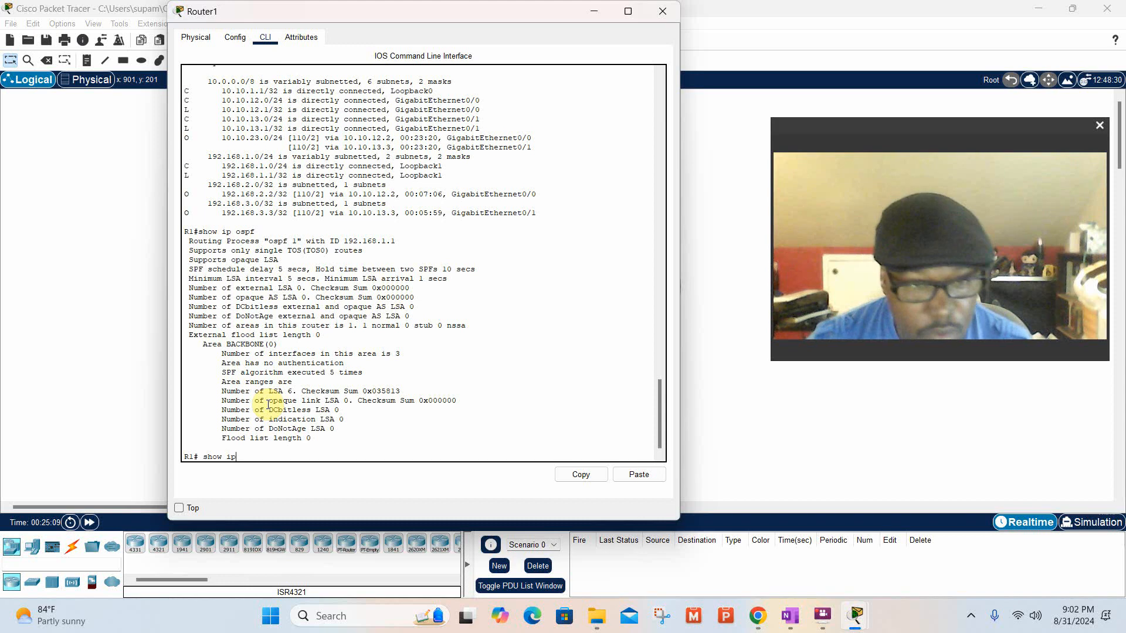
text( r)
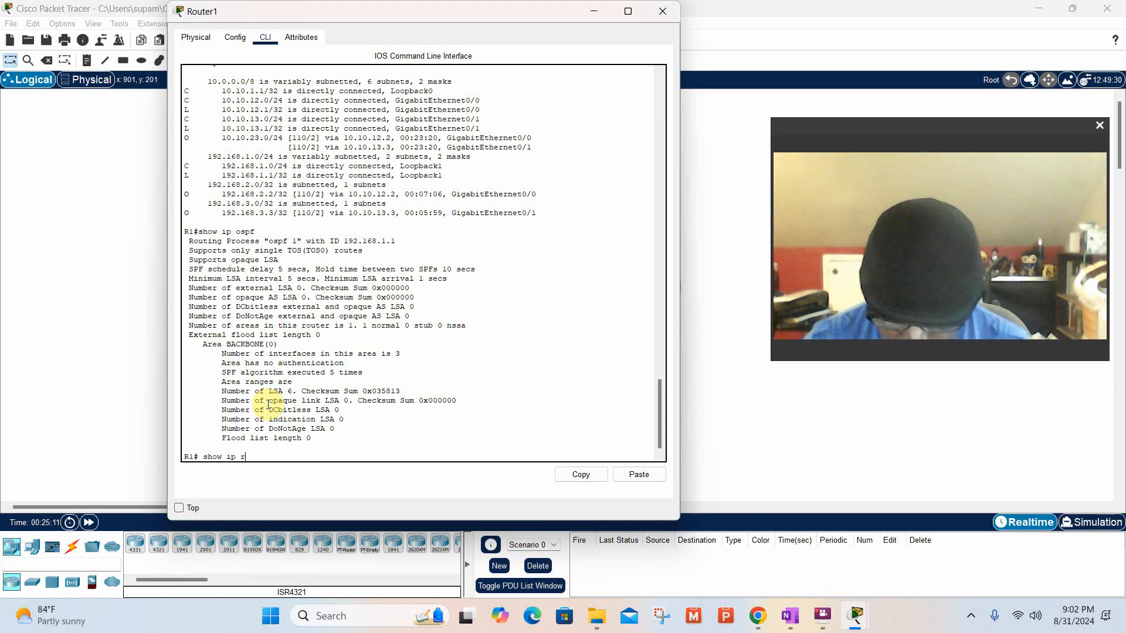
text(oute)
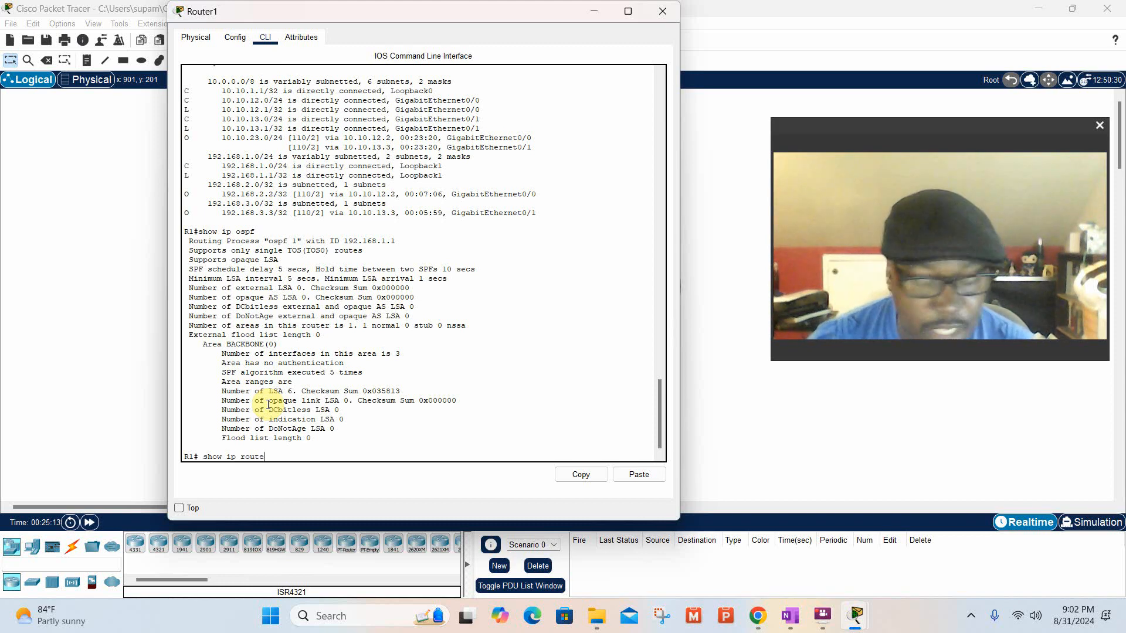
key(Return)
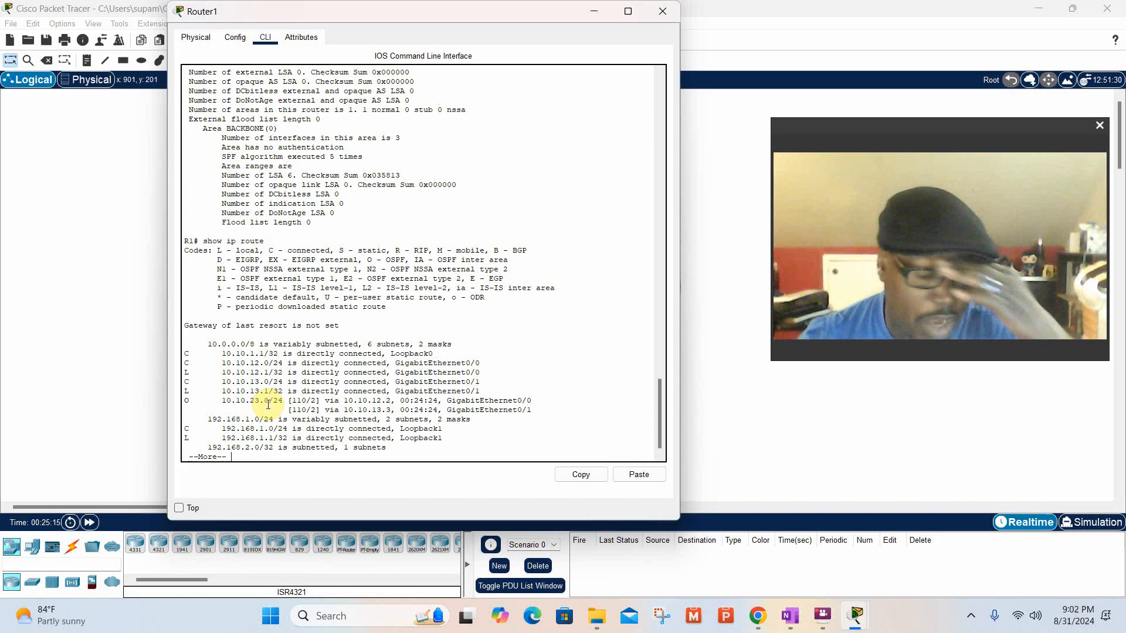
key(space)
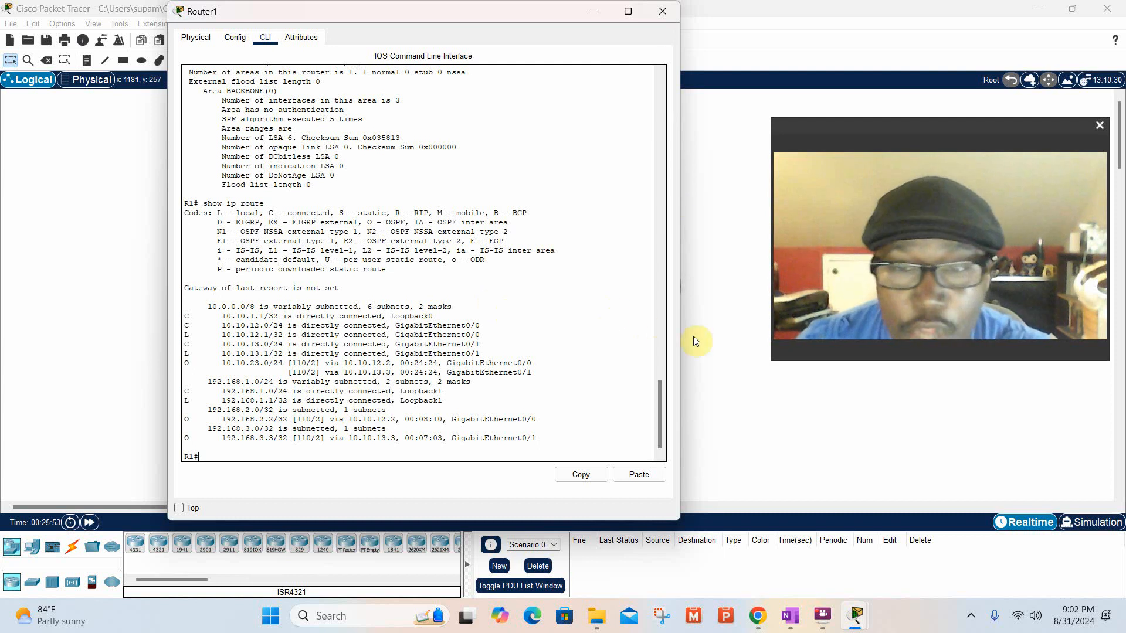
click(672, 12)
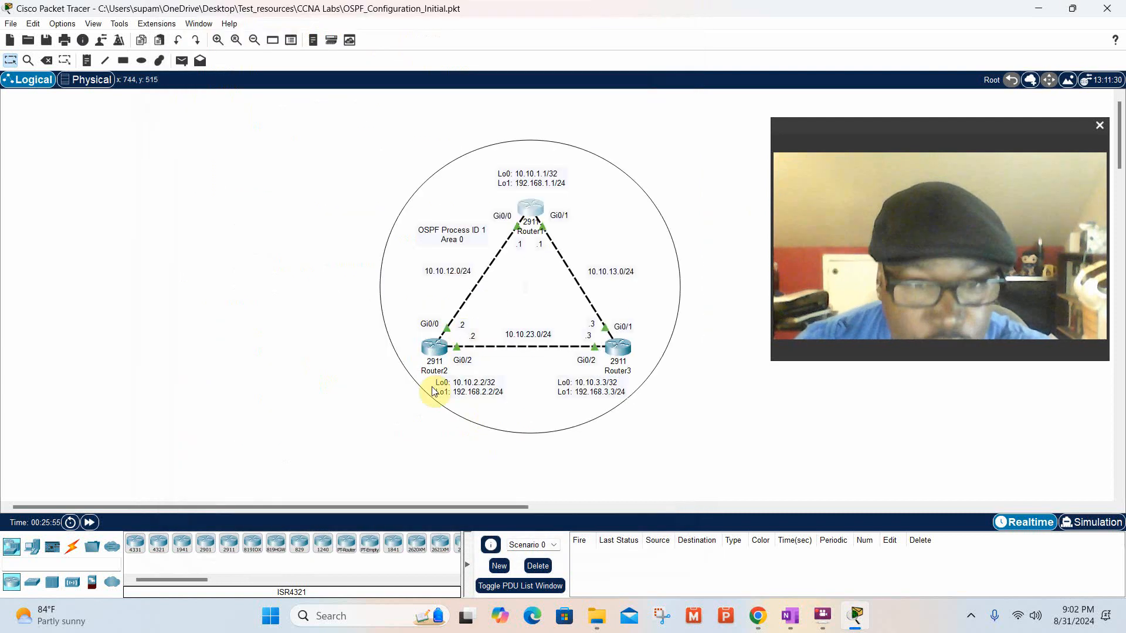
Open Router2's command line and leave its OSPF and global configuration modes with exit, back to the R2# prompt.
click(440, 350)
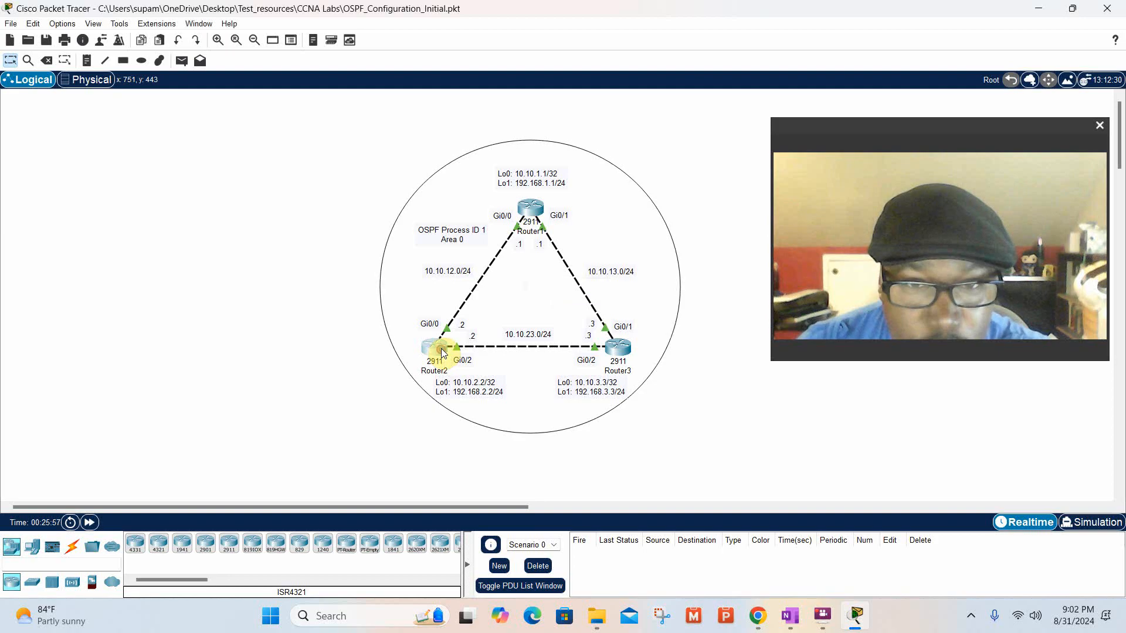
click(441, 350)
drag(586, 96, 286, 22)
click(230, 460)
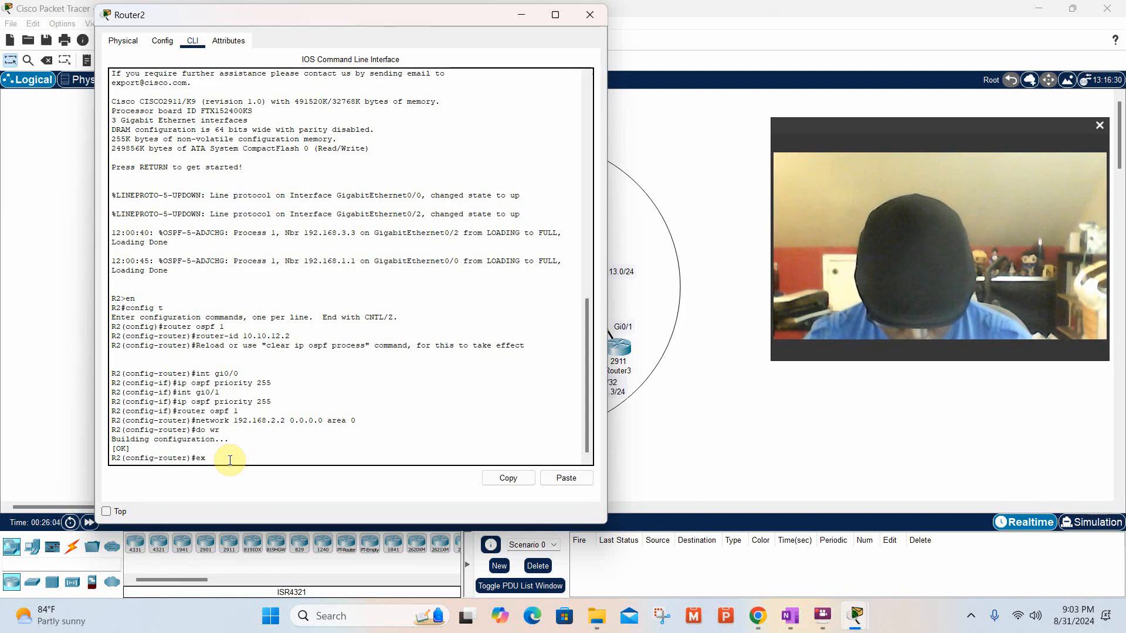
text(exit)
key(Return)
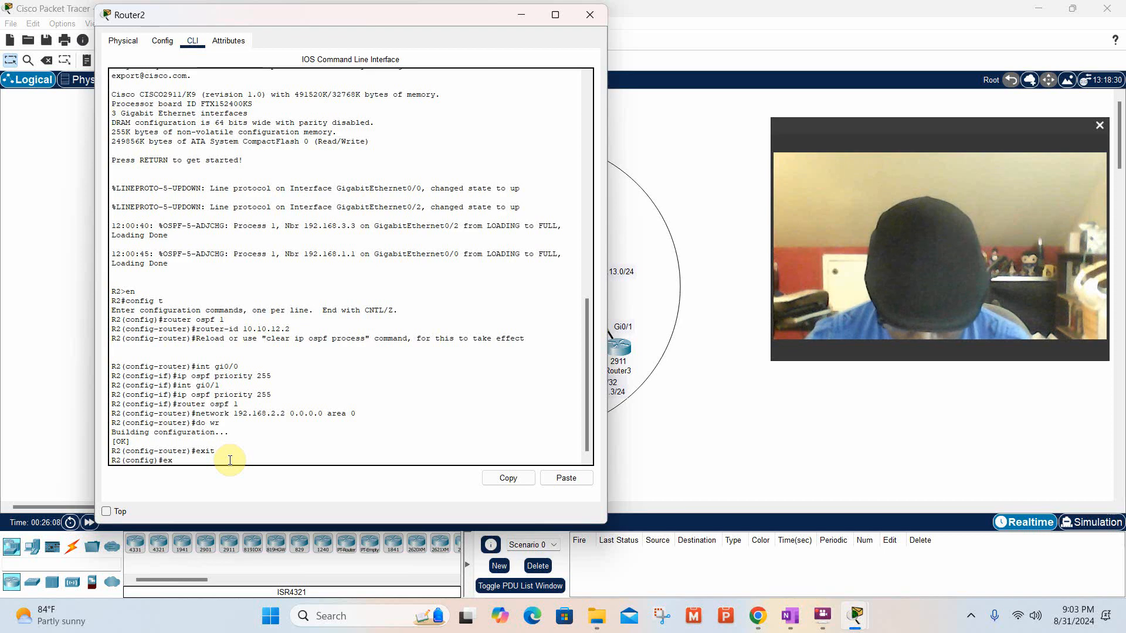
key(Return)
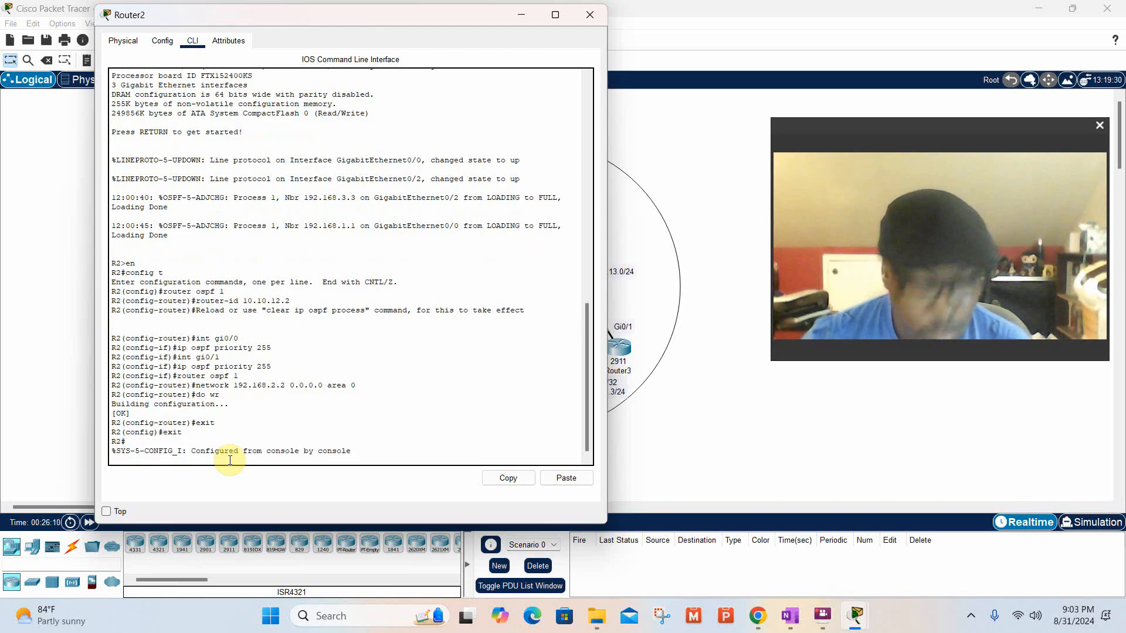
key(Return)
key(Return)
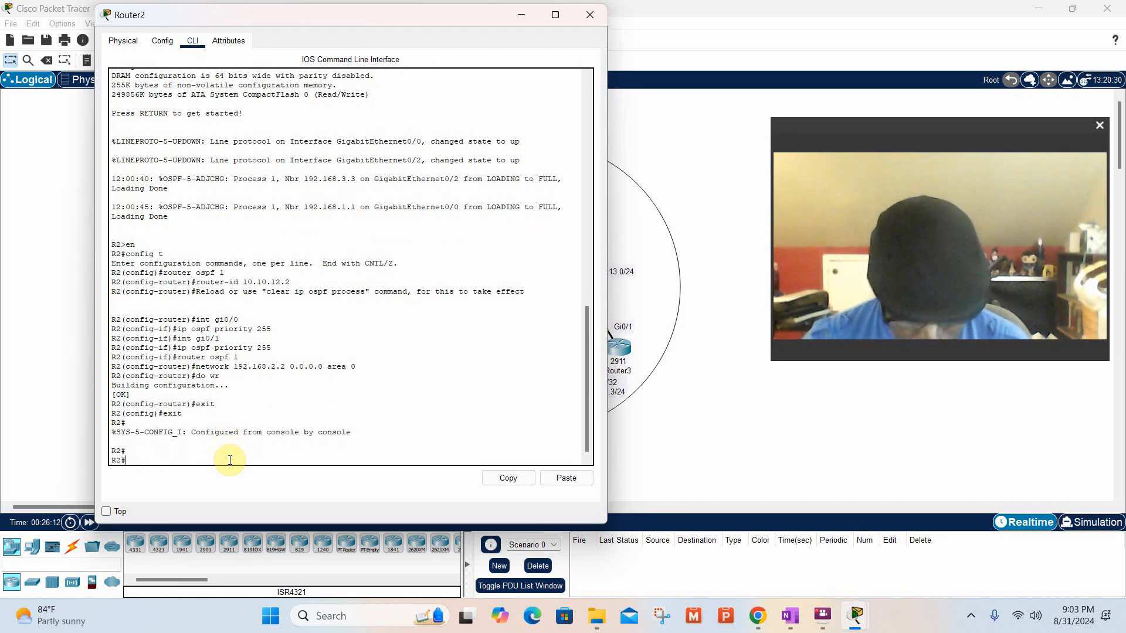
Display R2's complete routing table with the command show ip route.
text(show ip route)
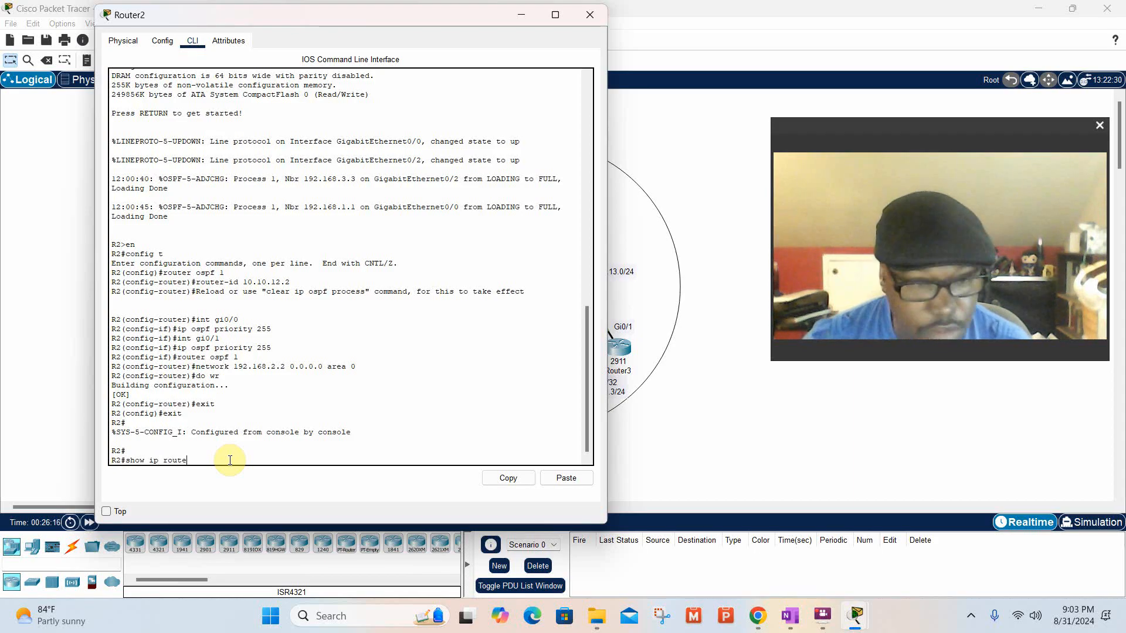
key(Return)
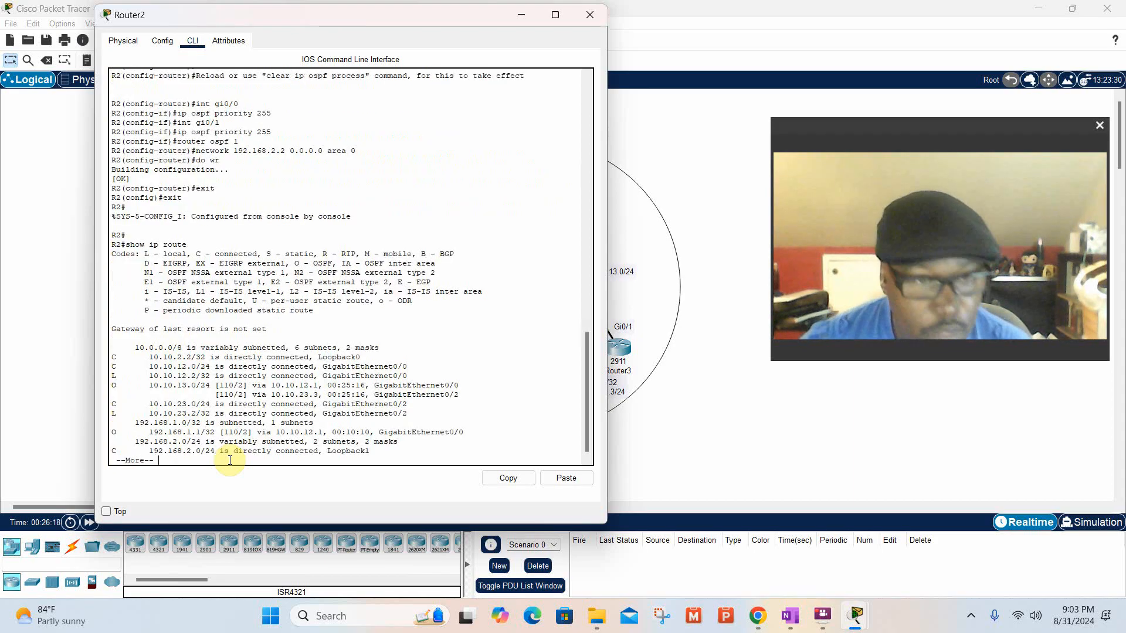
key(space)
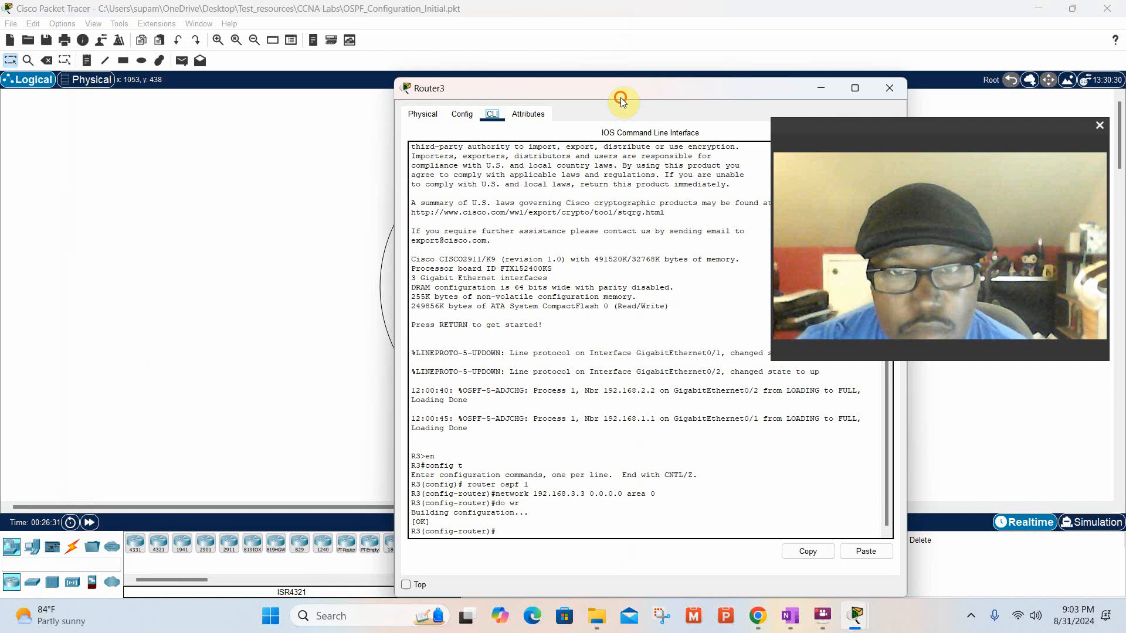
Bring up Router3's command line and leave its OSPF configuration mode with the command end, back to the R3# prompt.
drag(621, 97, 422, 21)
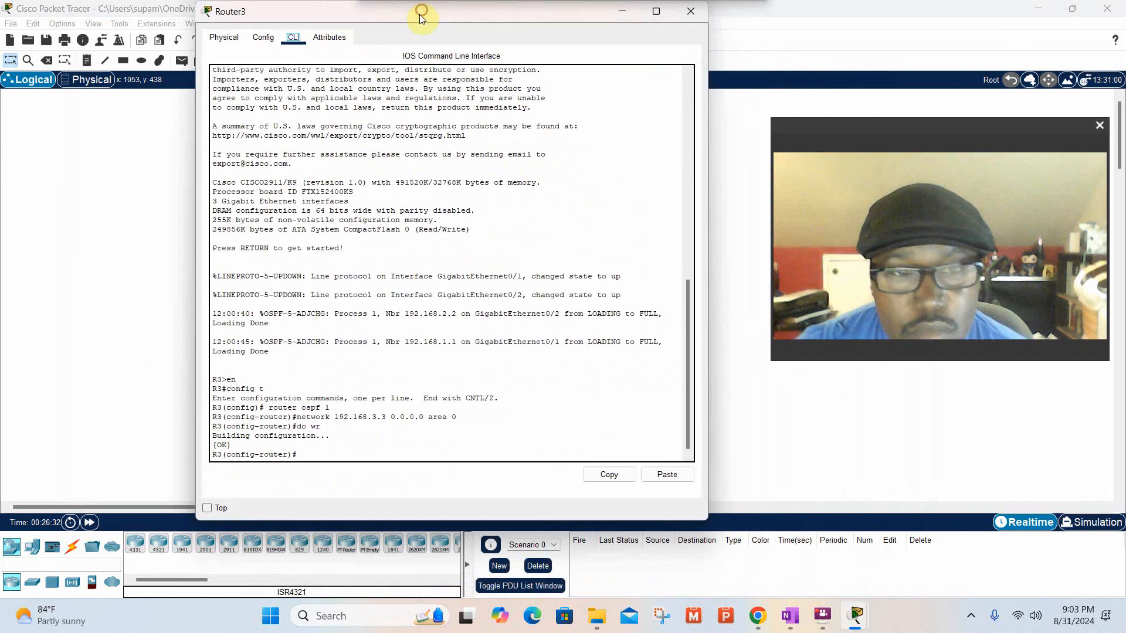
click(327, 446)
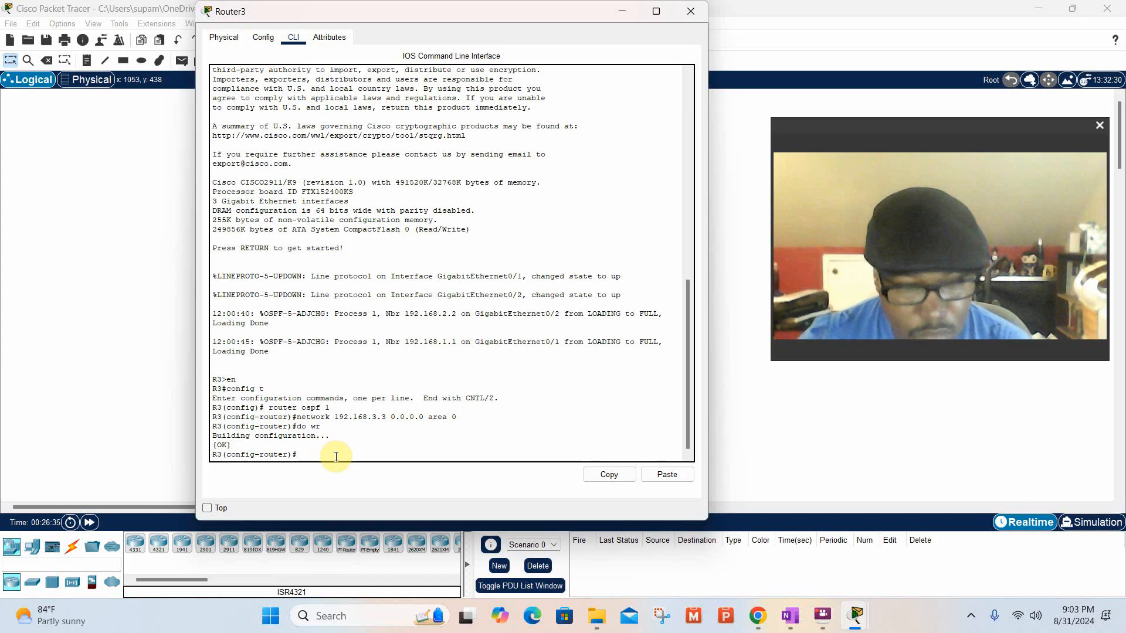
key(Return)
key(Return)
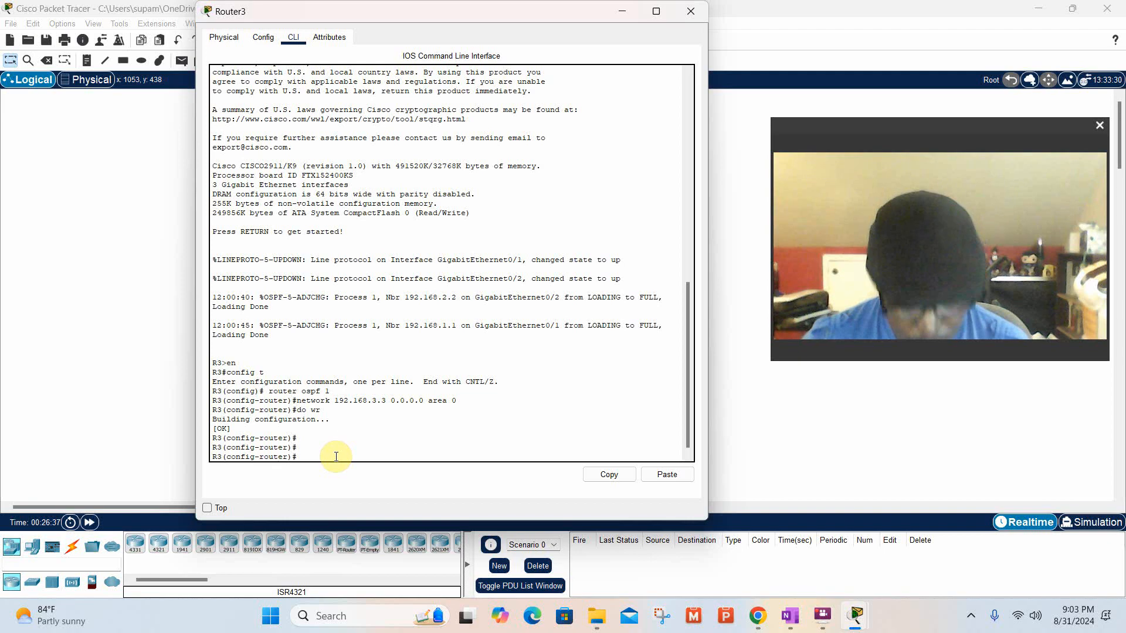
text(end)
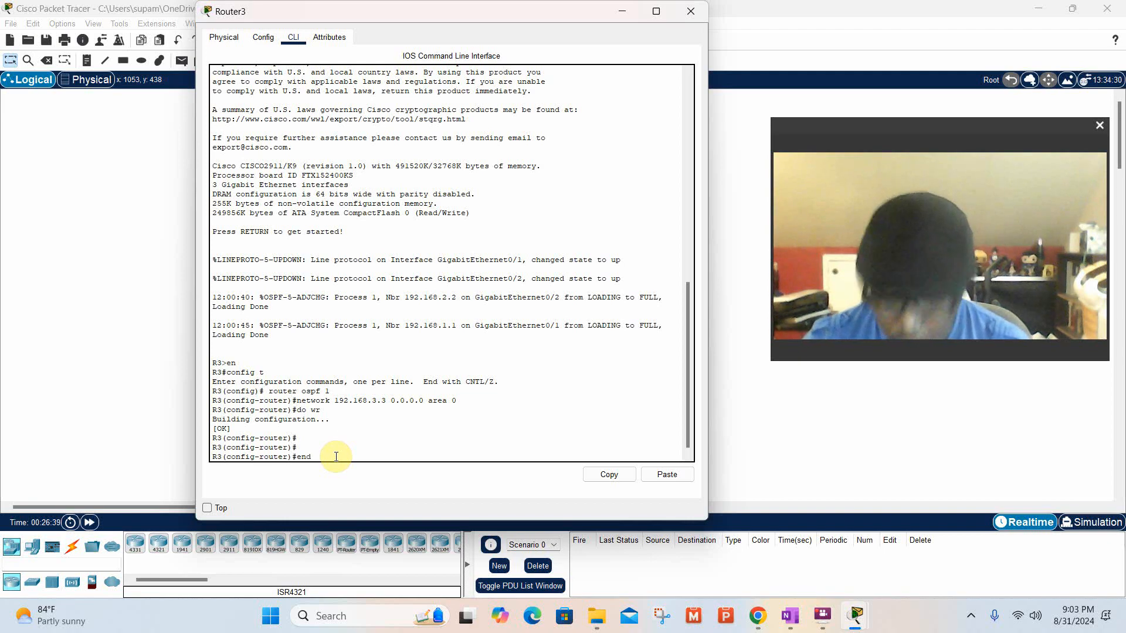
key(Return)
key(Return)
key(Return)
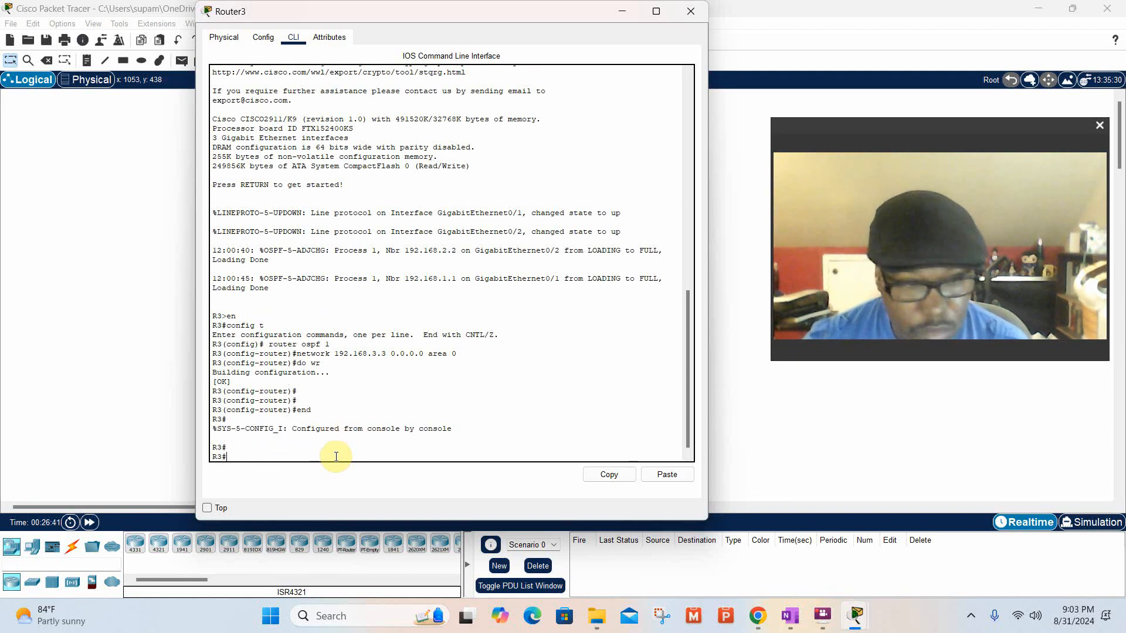
Display R3's complete routing table with the command show ip route.
text(show )
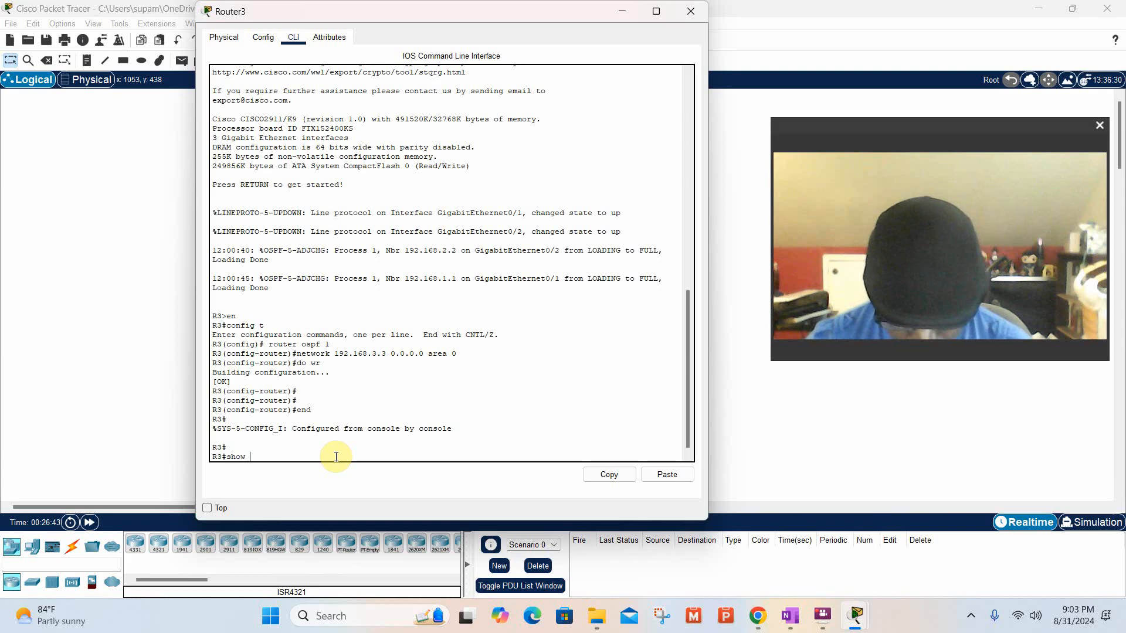
text(ip )
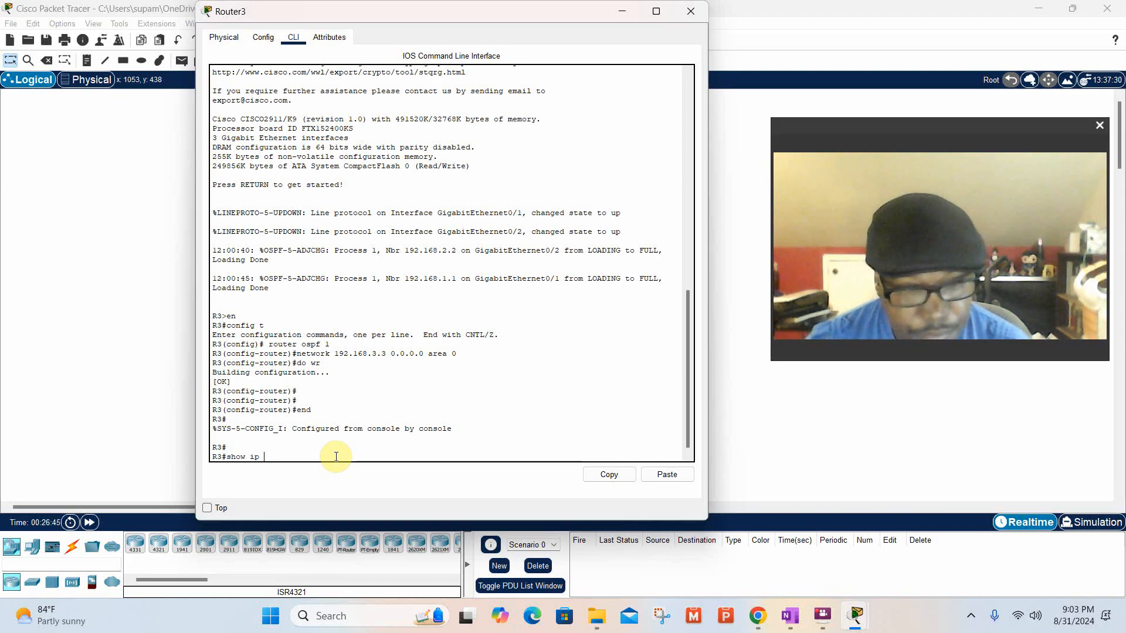
text(rou)
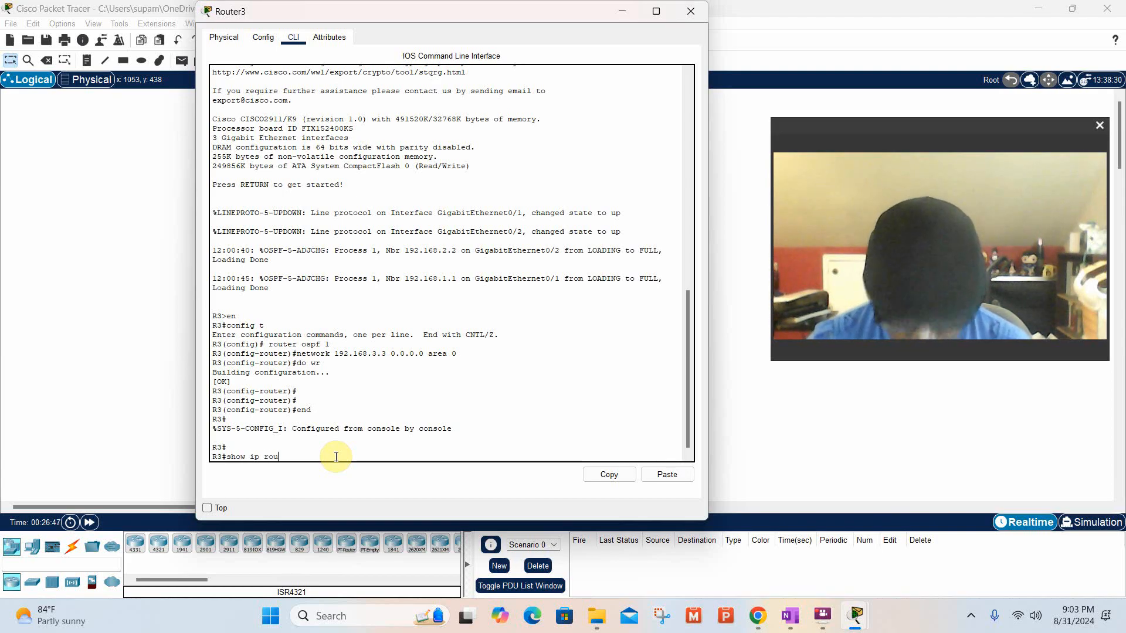
text(te)
key(Return)
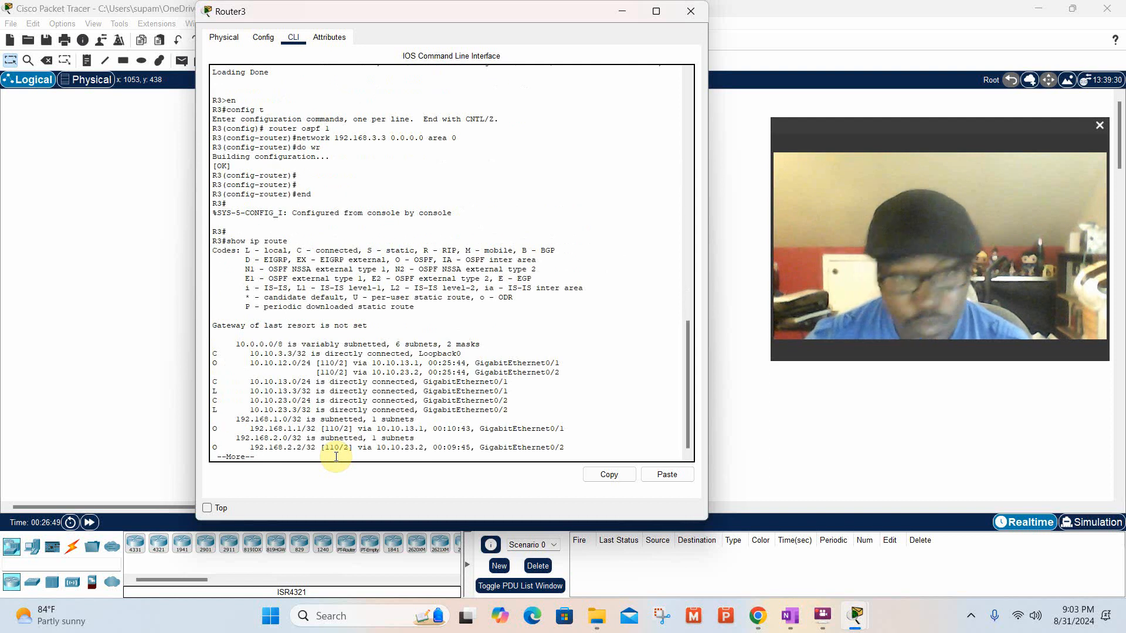
key(space)
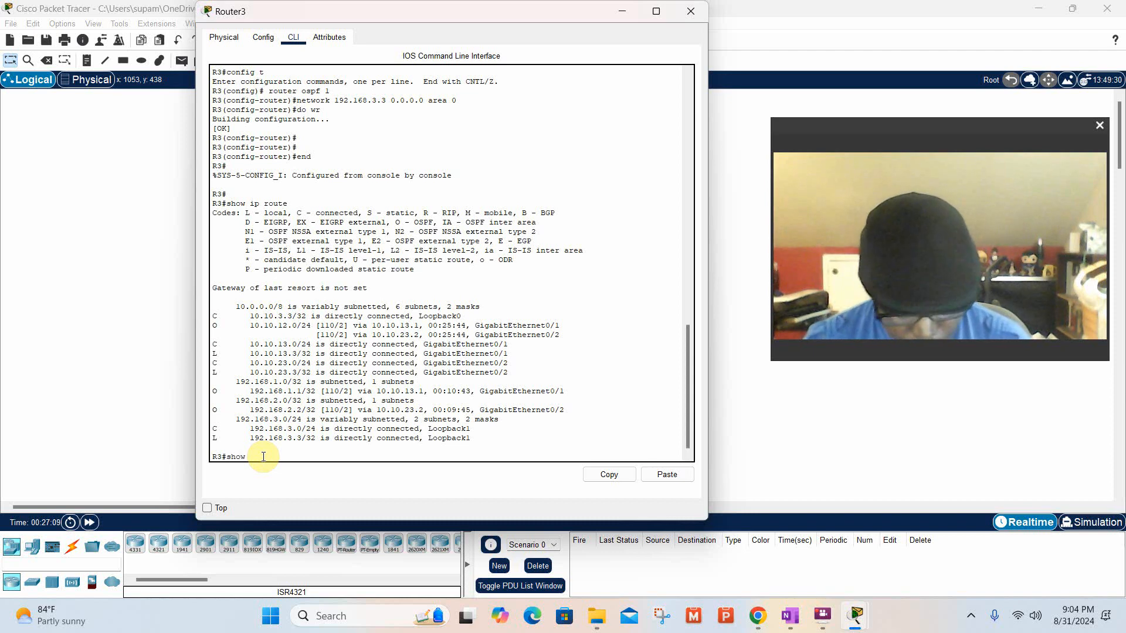
Try to display R3's OSPF routes with the command show ip ospf route, and again as show ip ospf routes.
text(ip os)
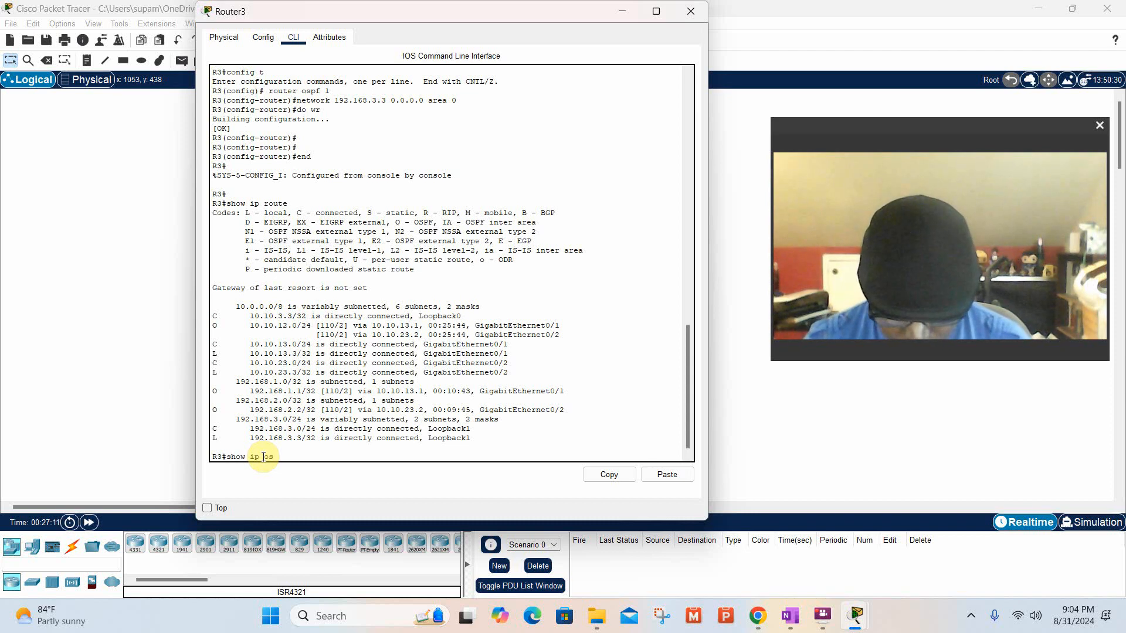
text(pf r)
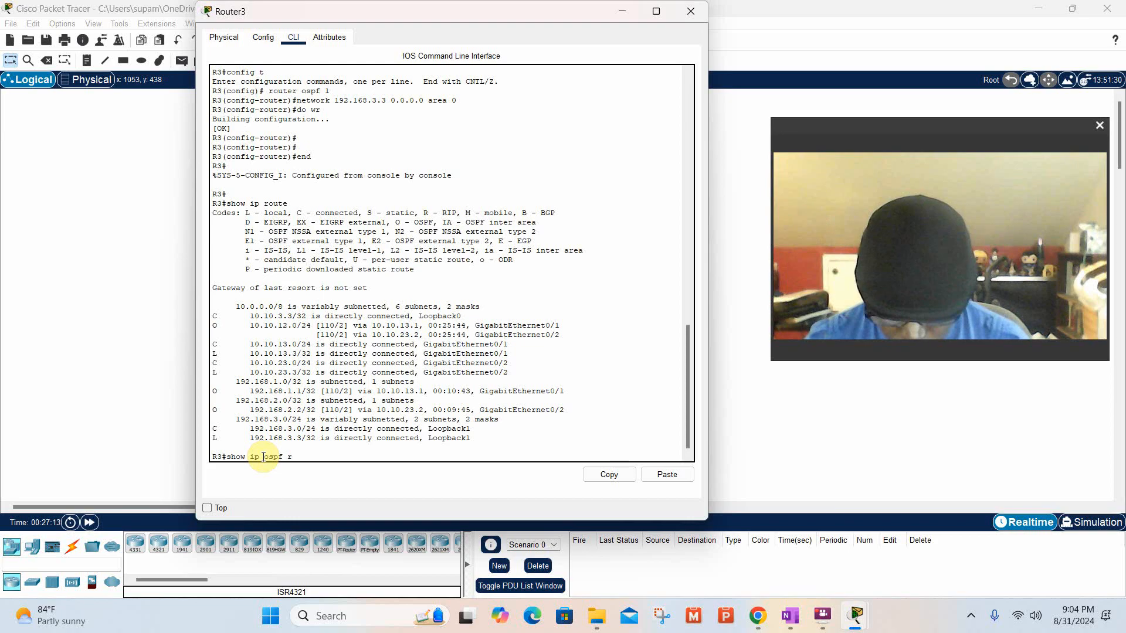
text(oute)
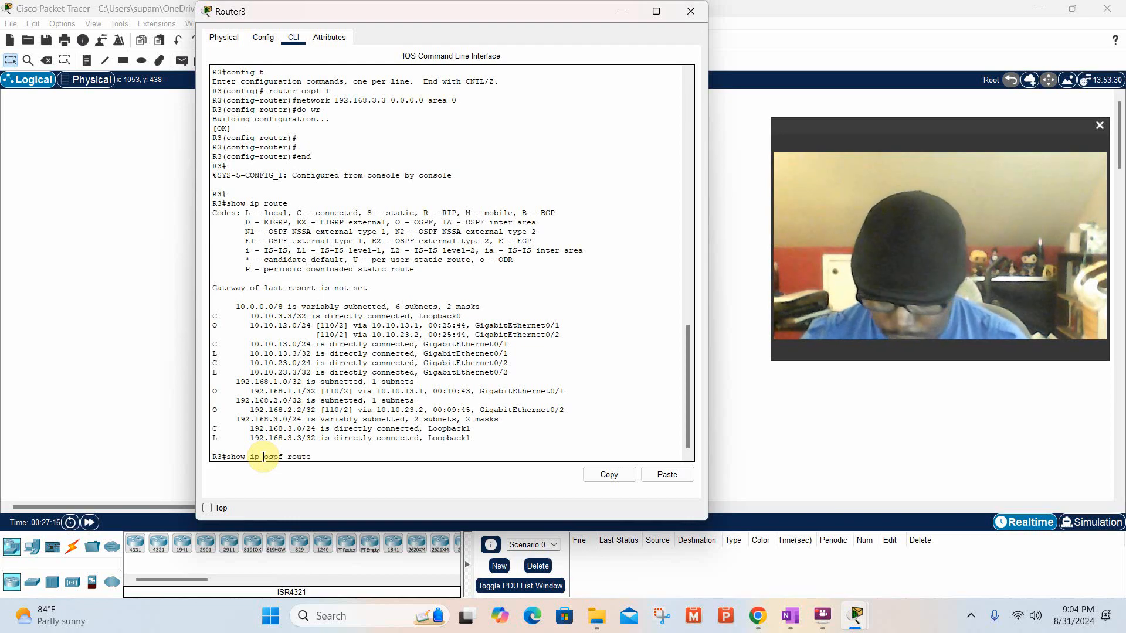
key(Return)
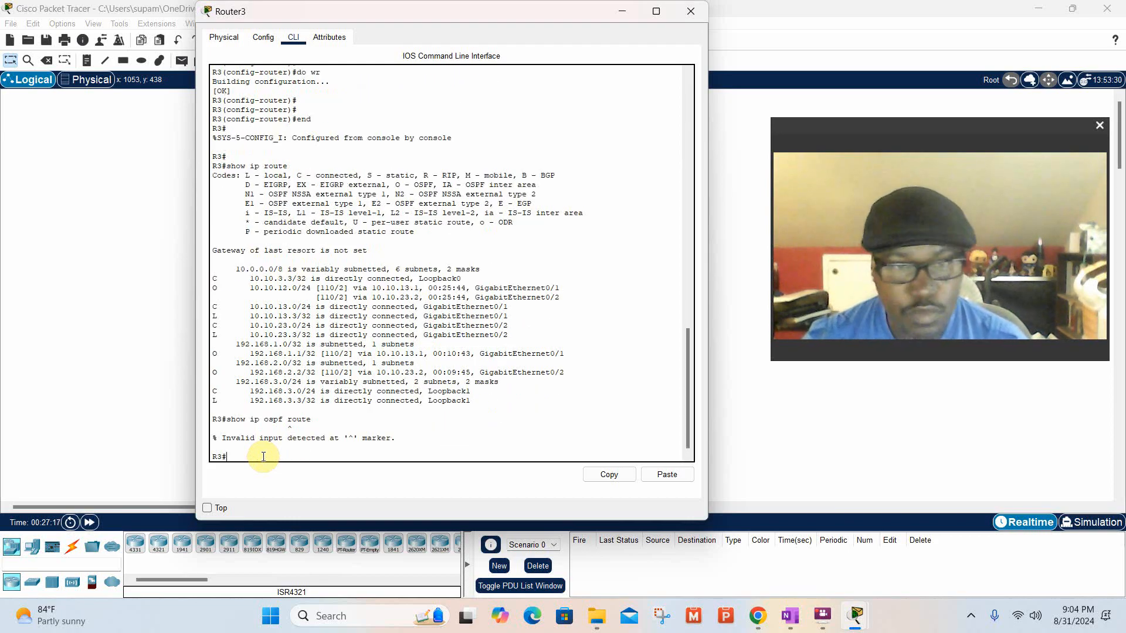
key(Up)
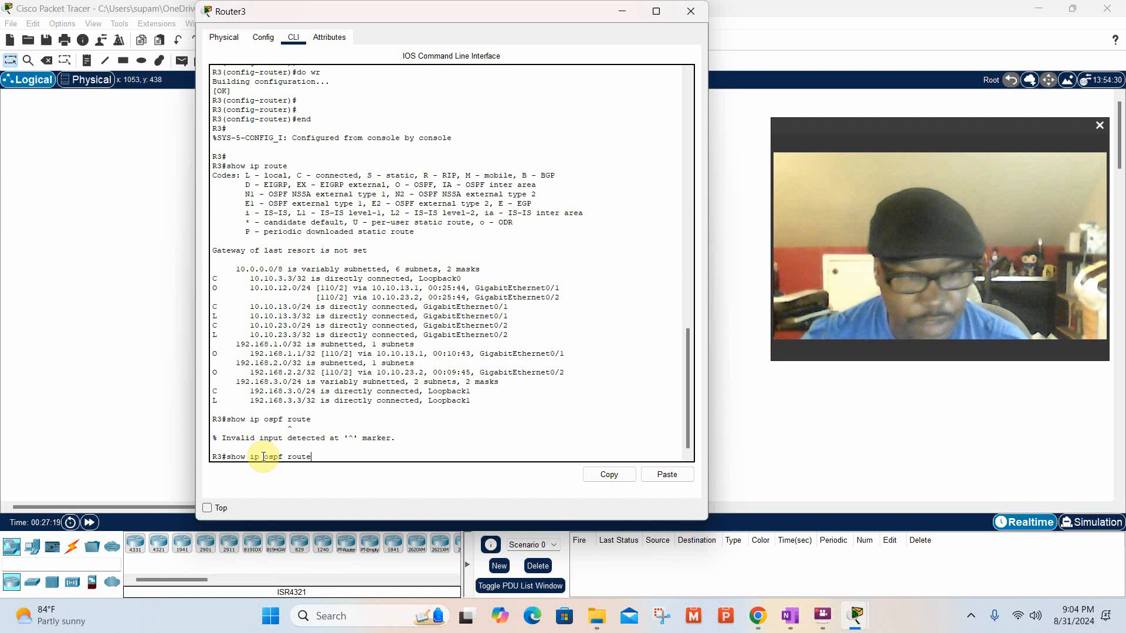
text(s)
key(Return)
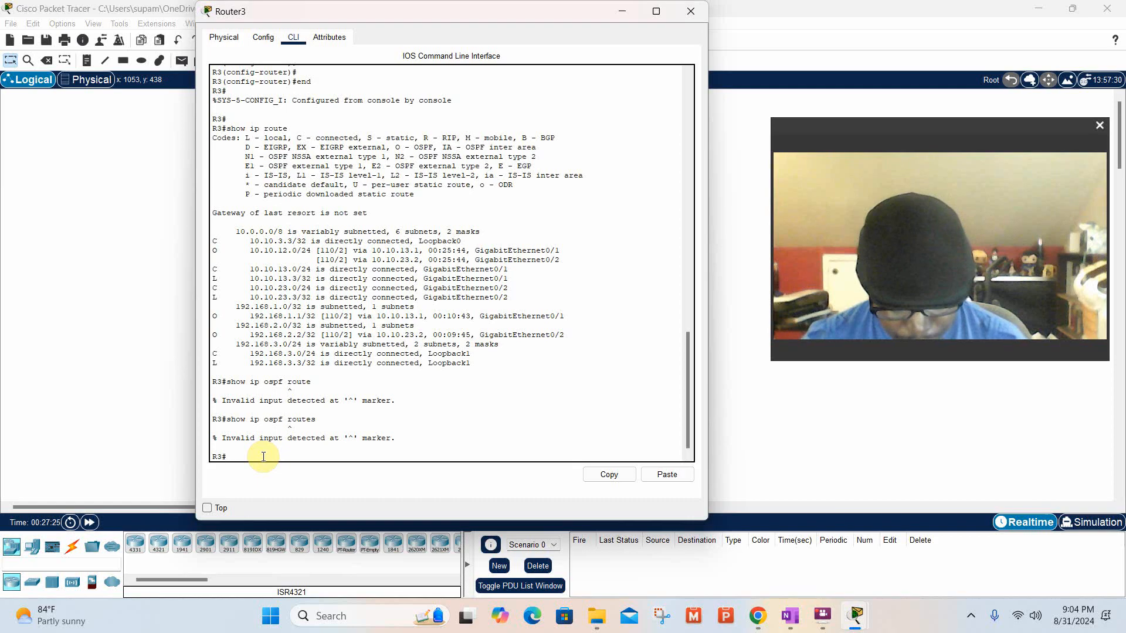
Try to display R3's OSPF summary with the command show ip ospf summ.
text(show )
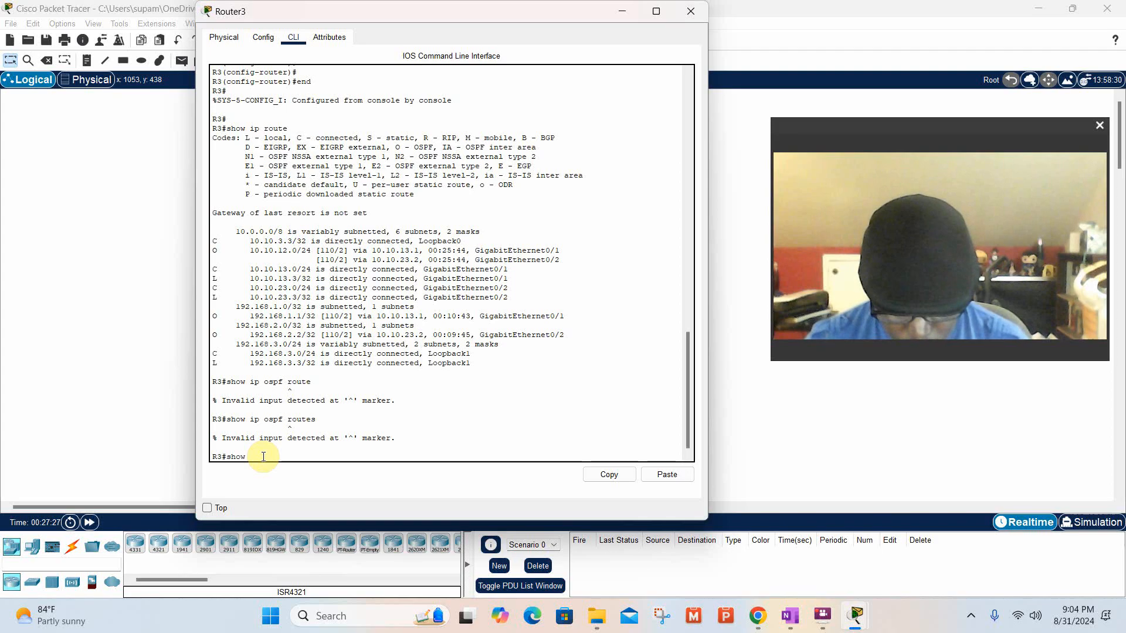
text(ip)
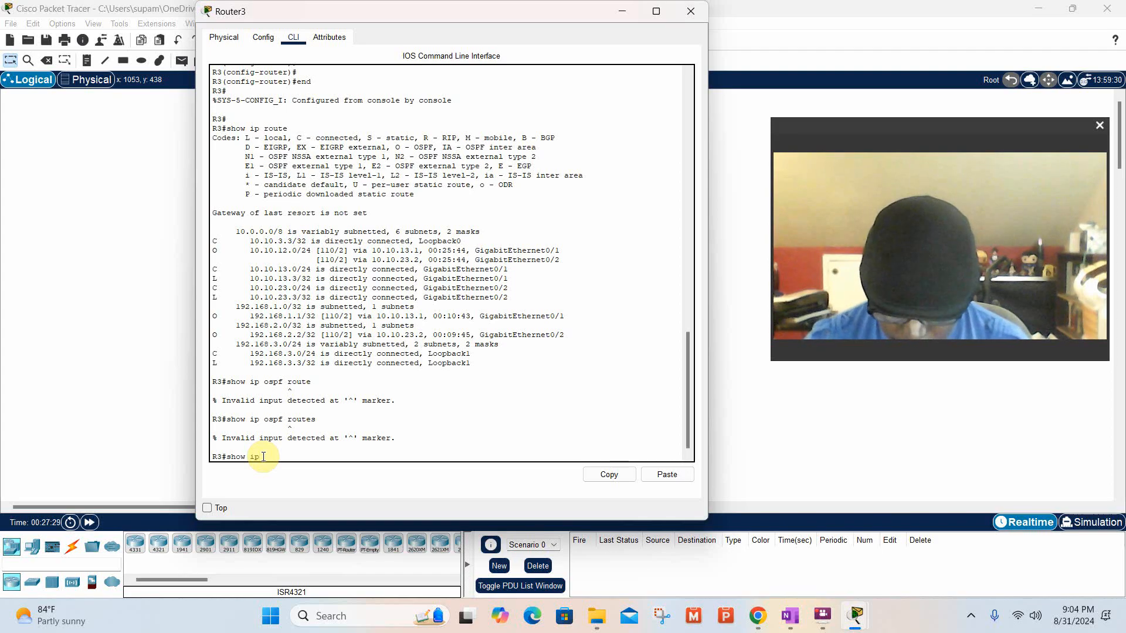
text( ospf s)
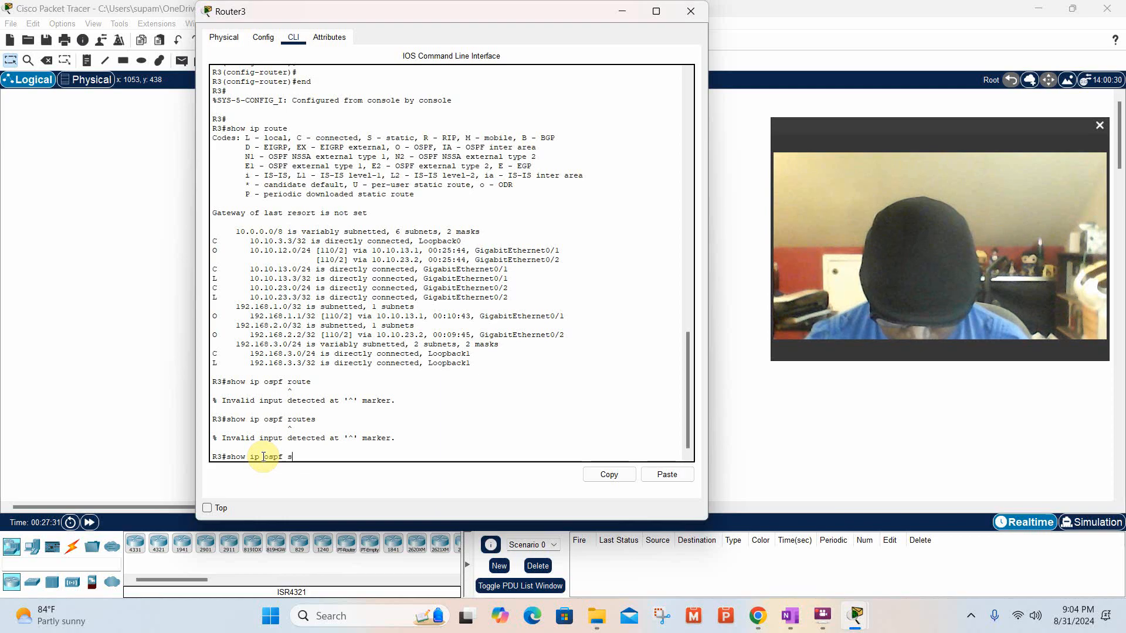
text(umm)
key(Return)
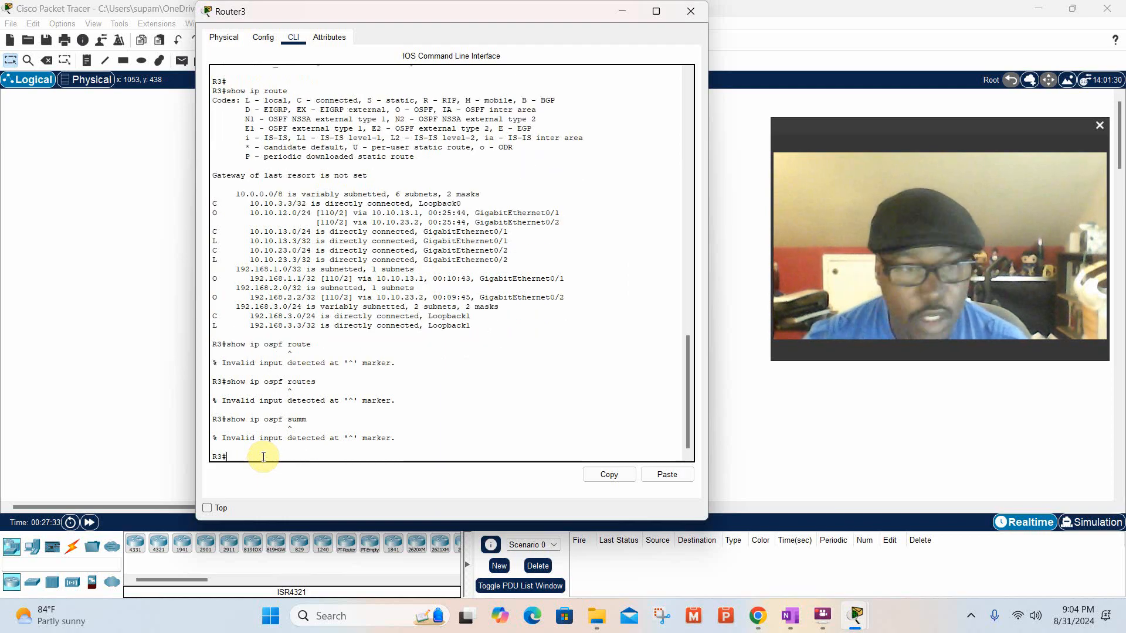